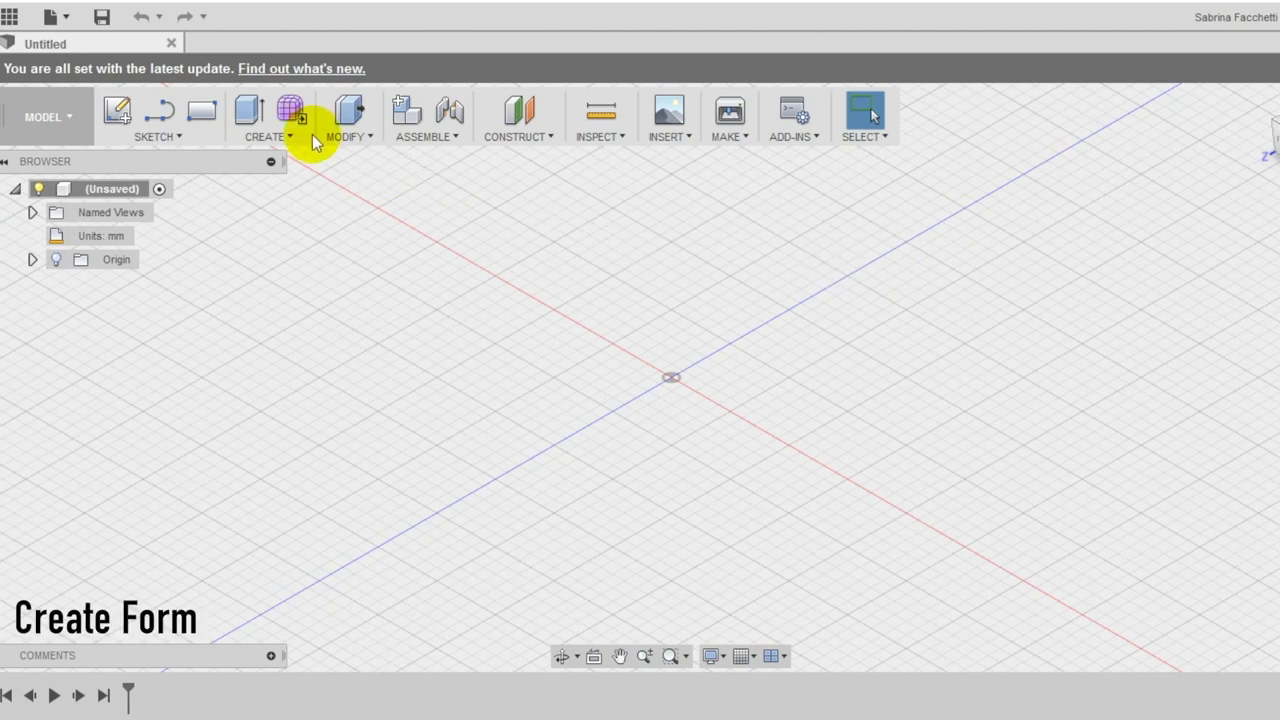
- Start a new form and create a center-type box measuring 60 mm by 65 mm on a vertical origin plane
left_click(291, 112)
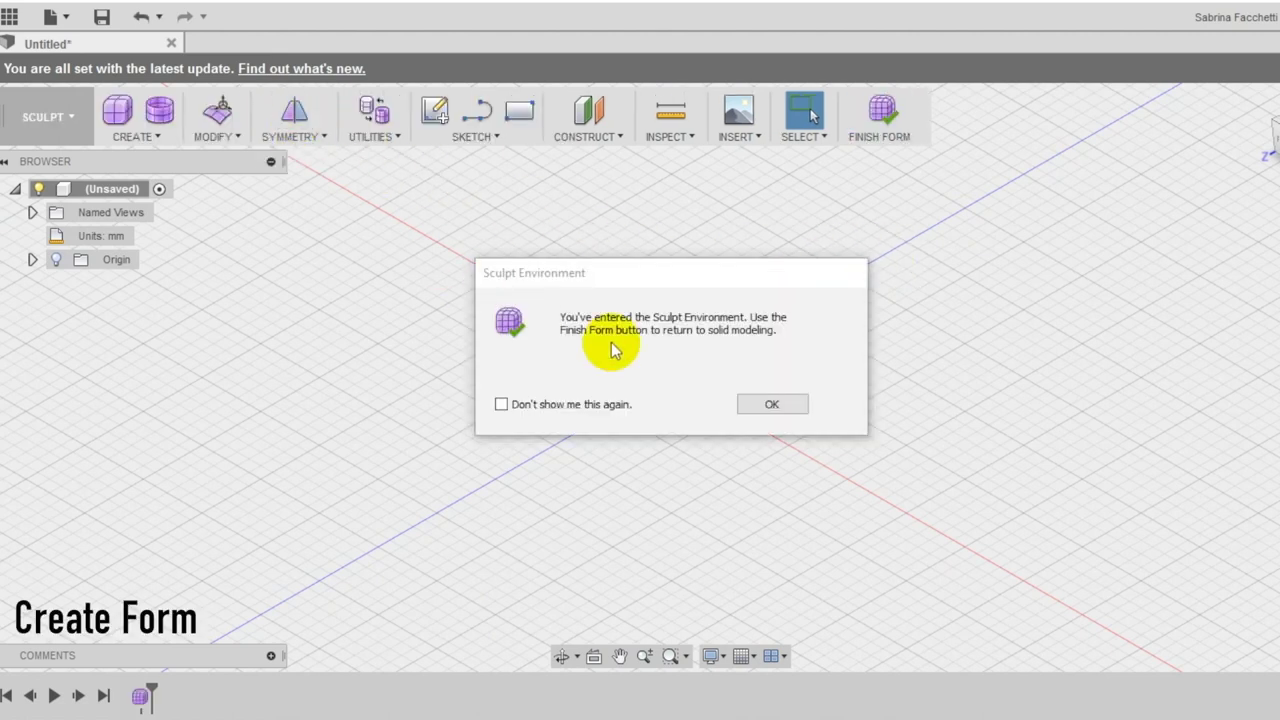
left_click(770, 404)
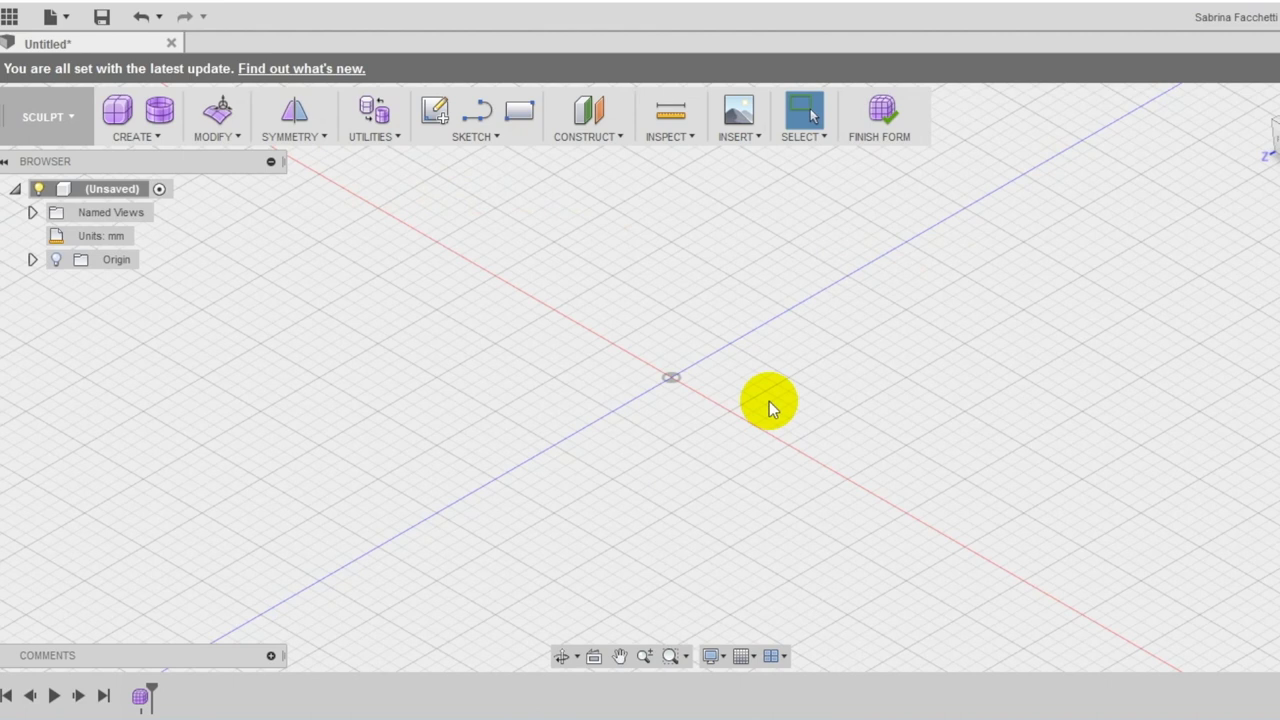
left_click(140, 137)
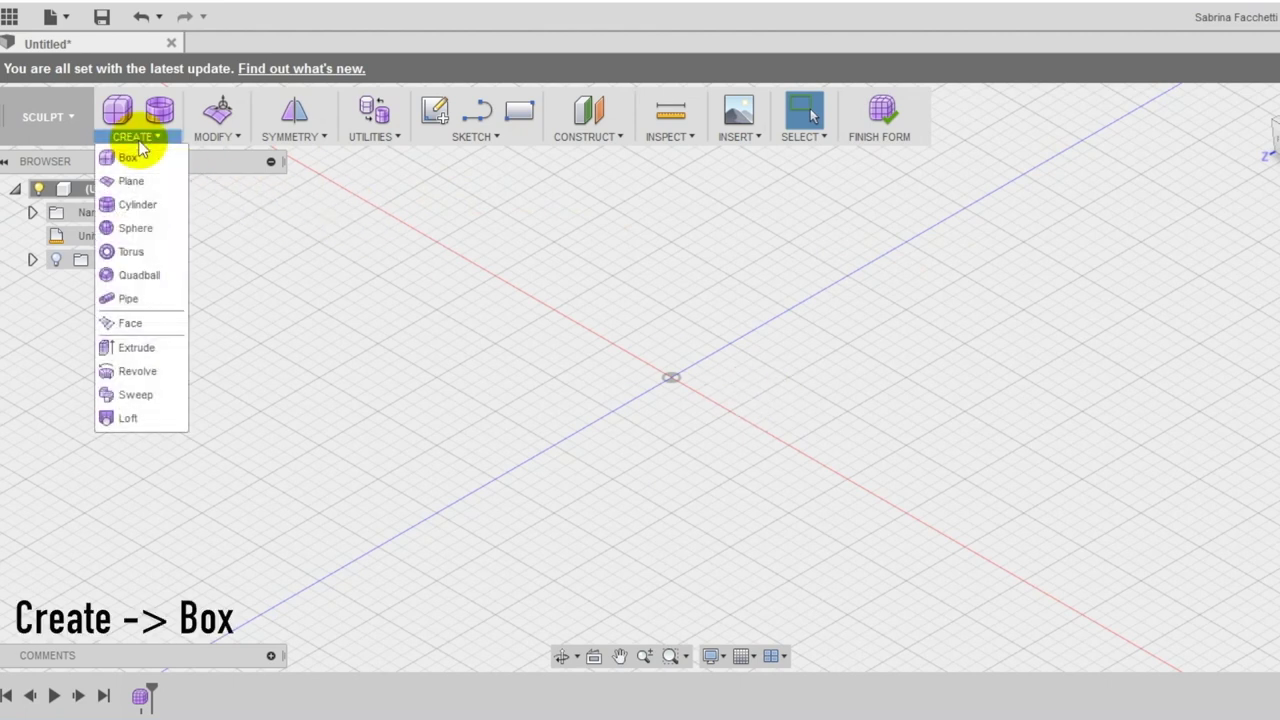
left_click(127, 158)
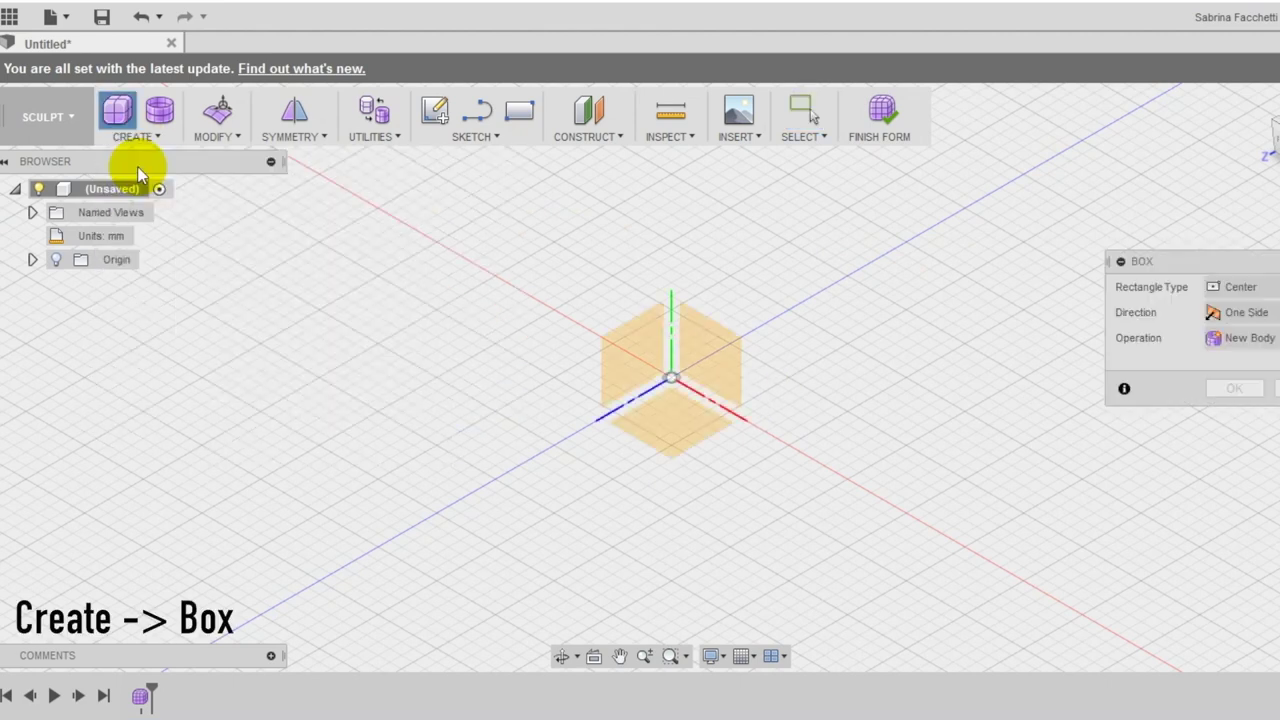
left_click(719, 355)
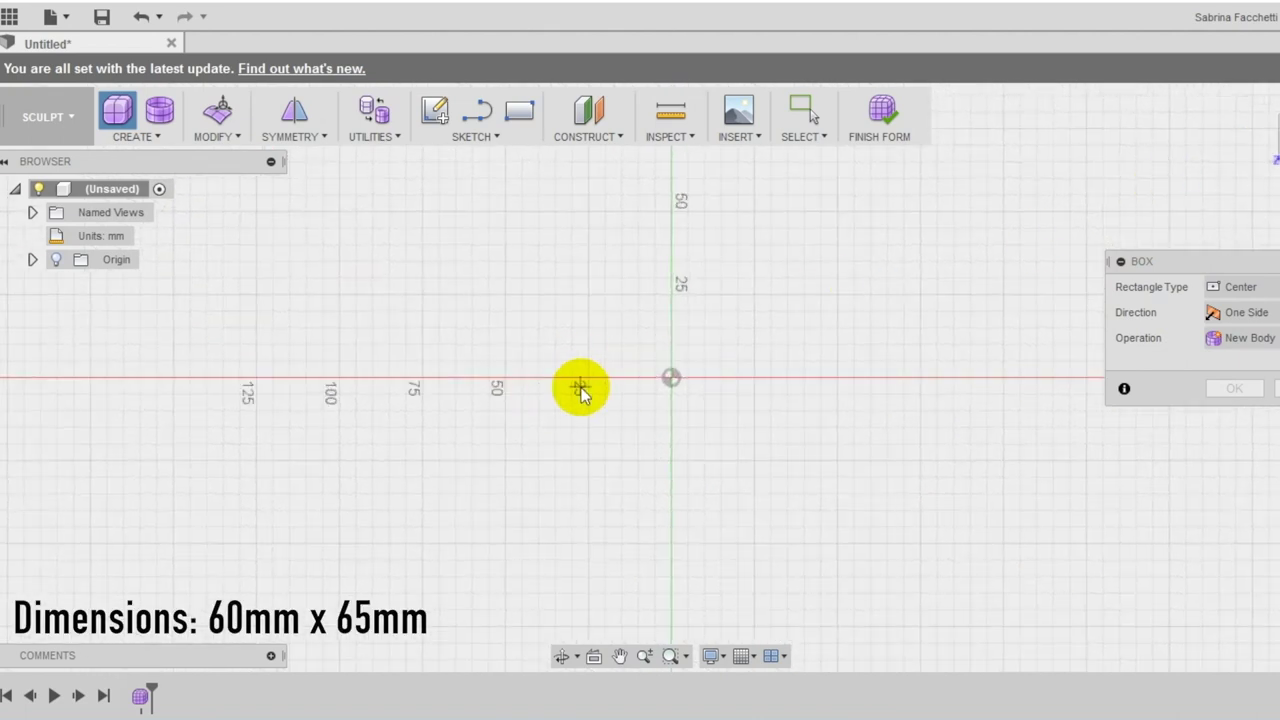
left_click(664, 404)
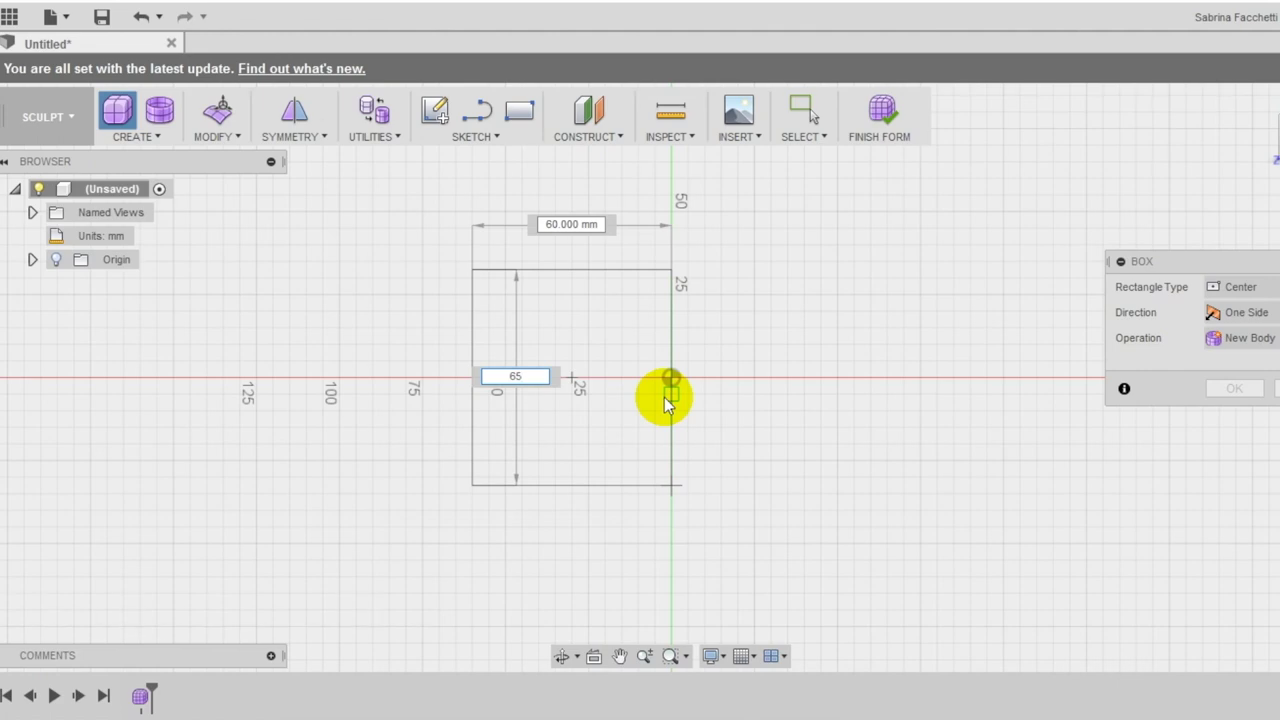
key("Return")
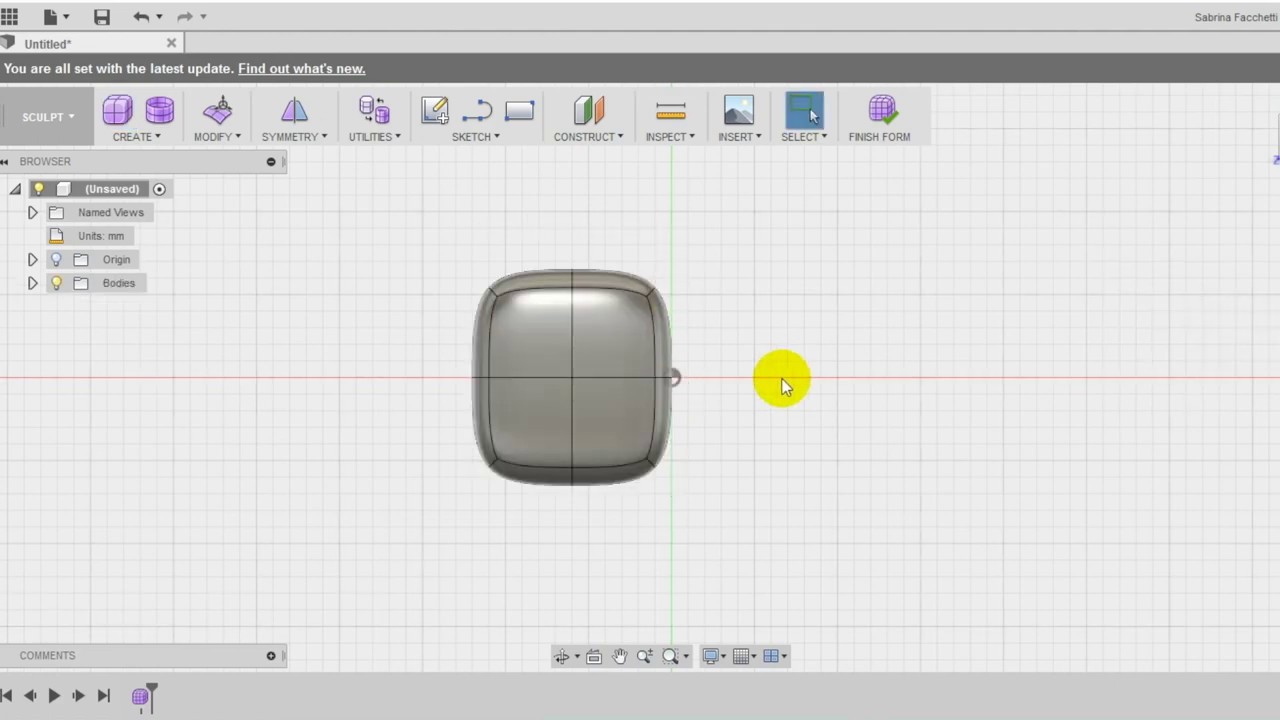
- Using Edit Form with the Edge filter, move the two upper edges at the origin-side end of the box down 20 mm
middle_click_drag(780, 380, 640, 450, "shift")
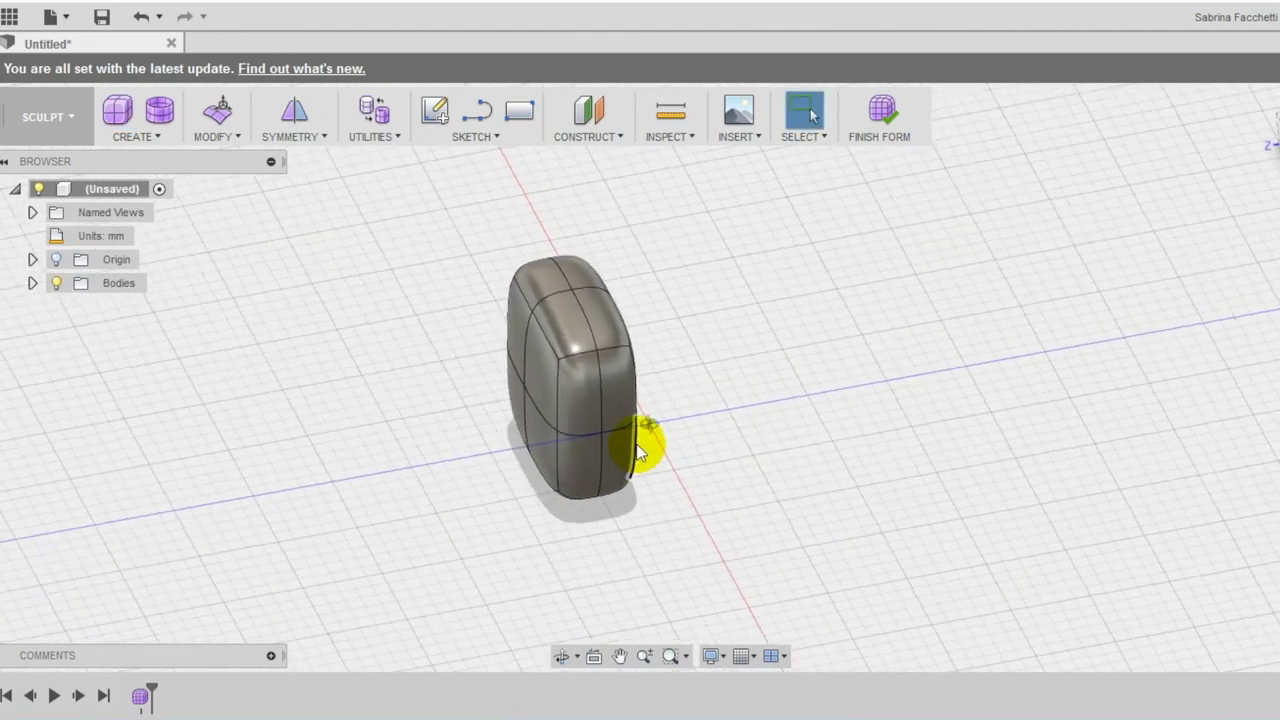
middle_click_drag(571, 480, 725, 455, "shift")
left_click(218, 136)
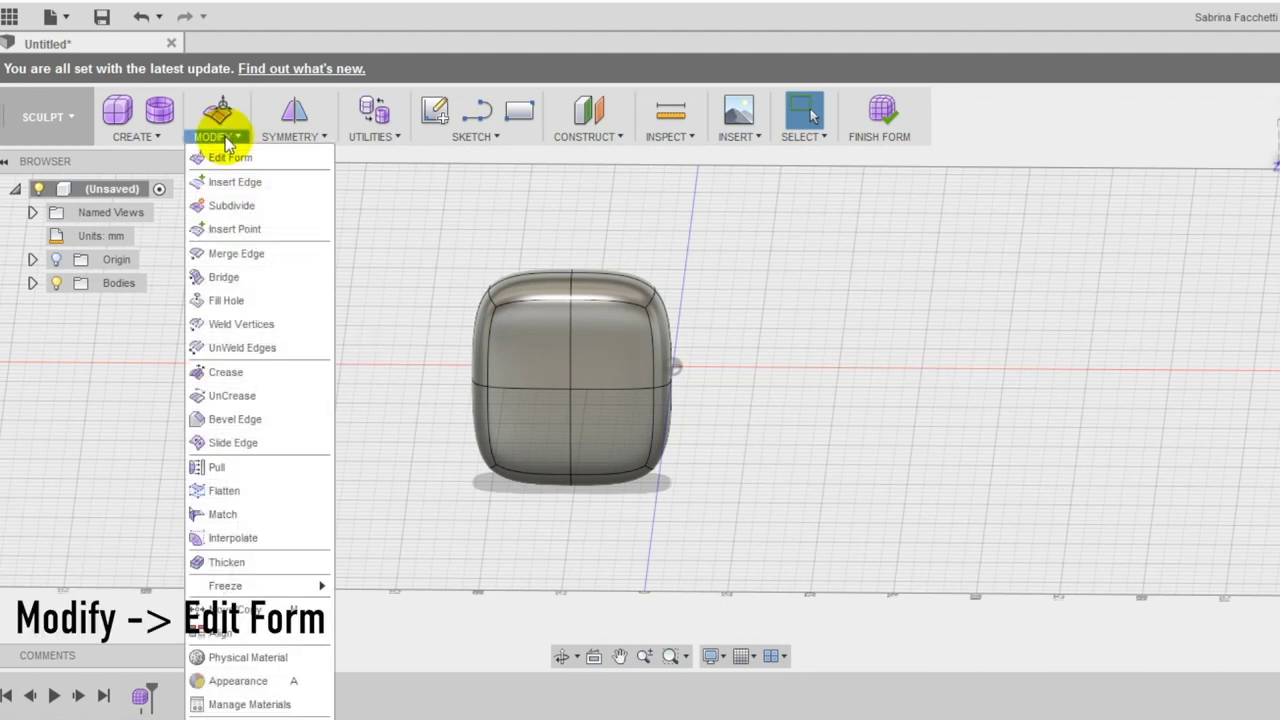
left_click(228, 157)
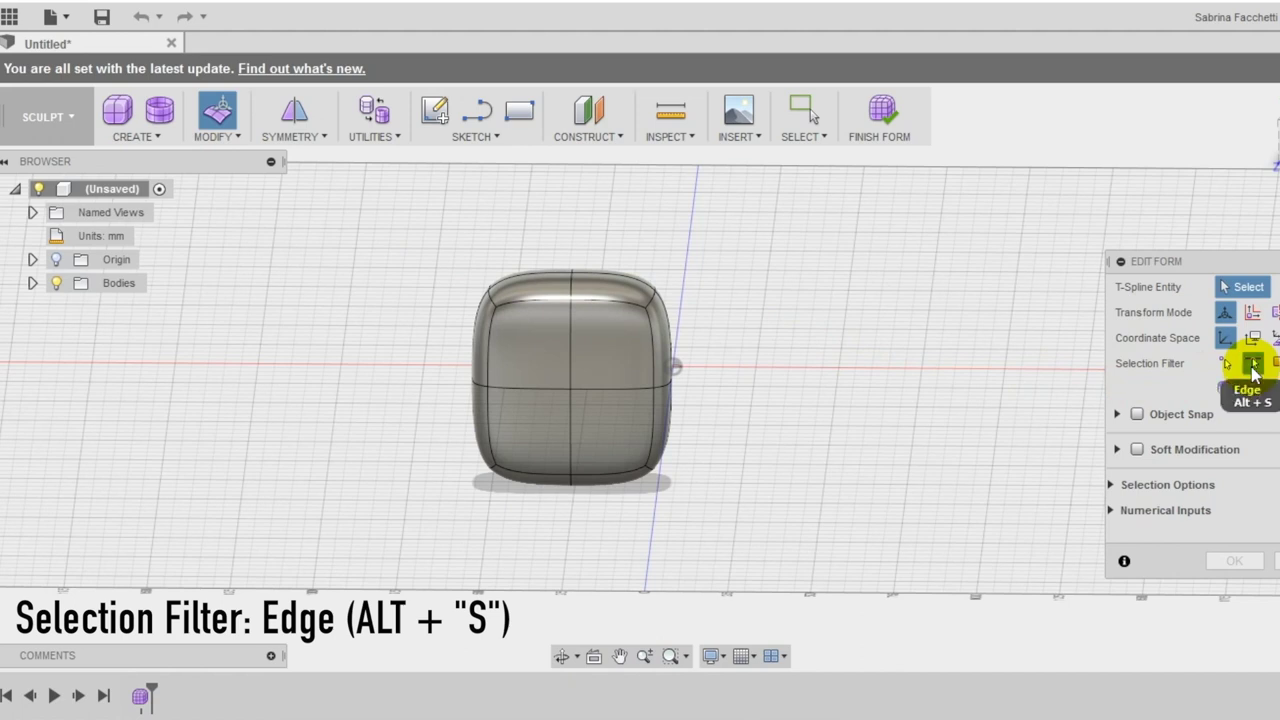
middle_click_drag(798, 354, 666, 356, "shift")
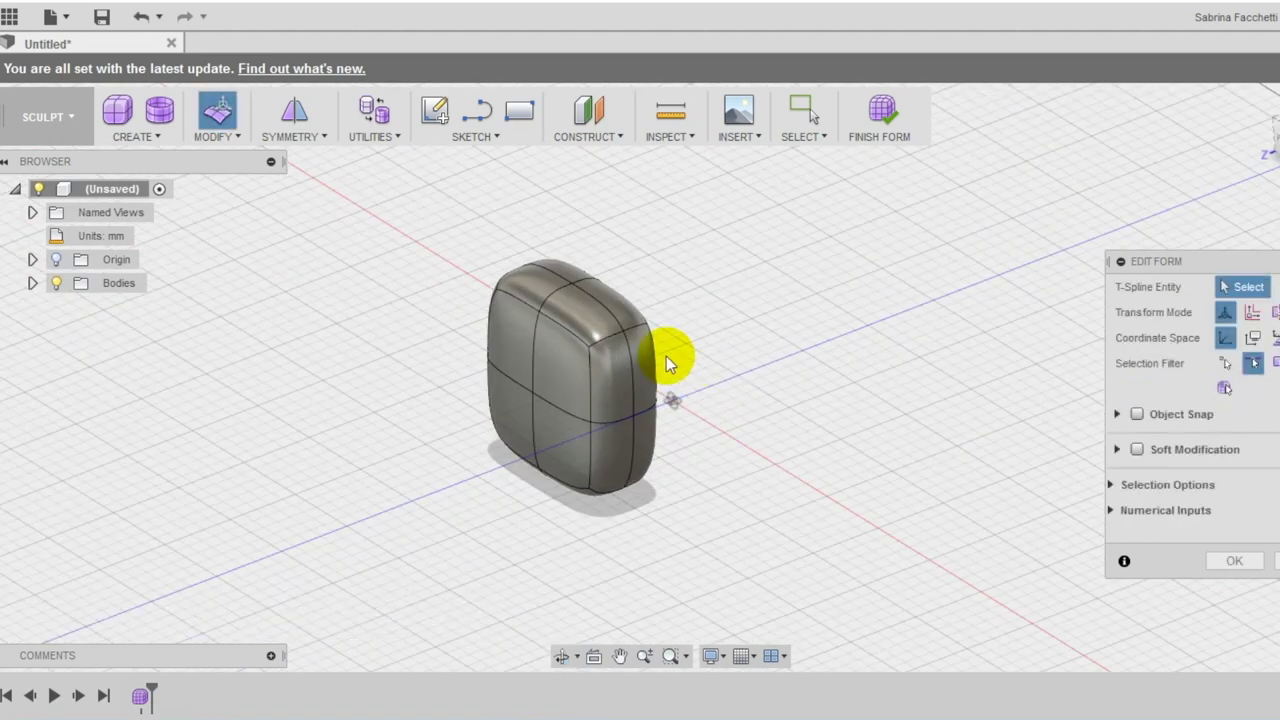
left_click(606, 338)
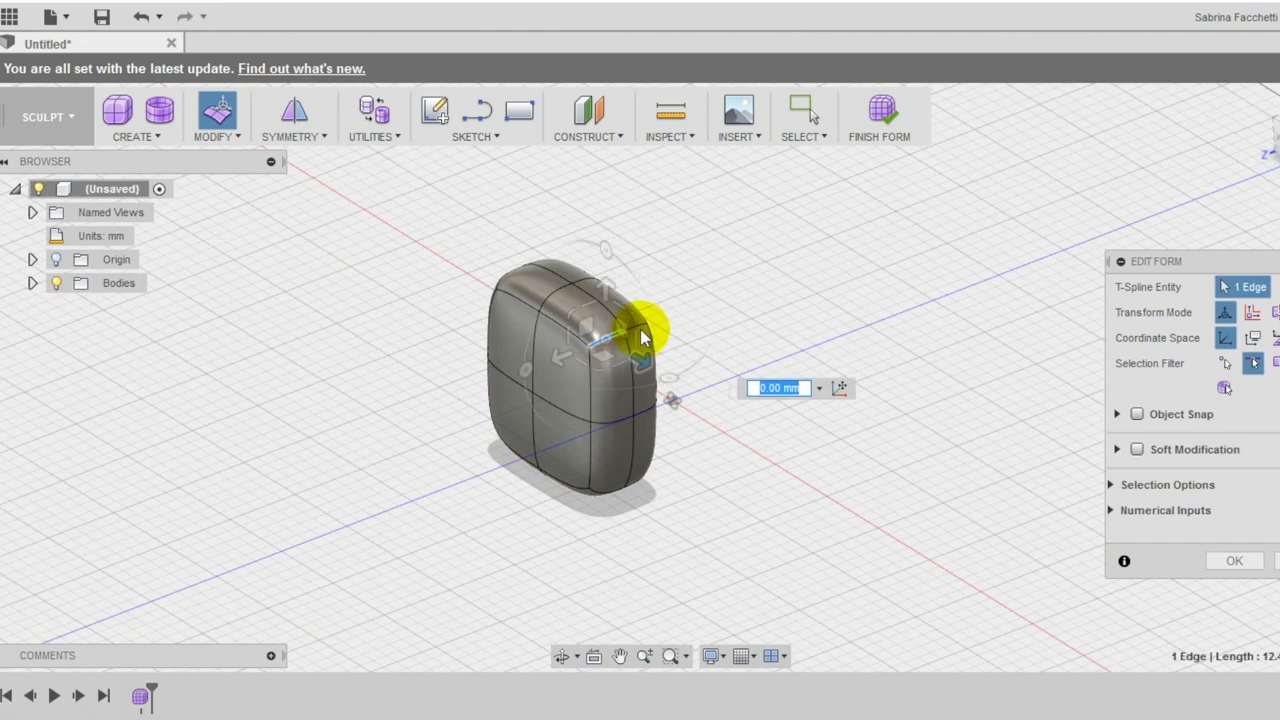
scroll(661, 323, "up", 3)
left_click(592, 335, "ctrl")
scroll(632, 362, "down", 3)
middle_click_drag(632, 368, 615, 272, "shift")
left_click_drag(633, 277, 634, 326)
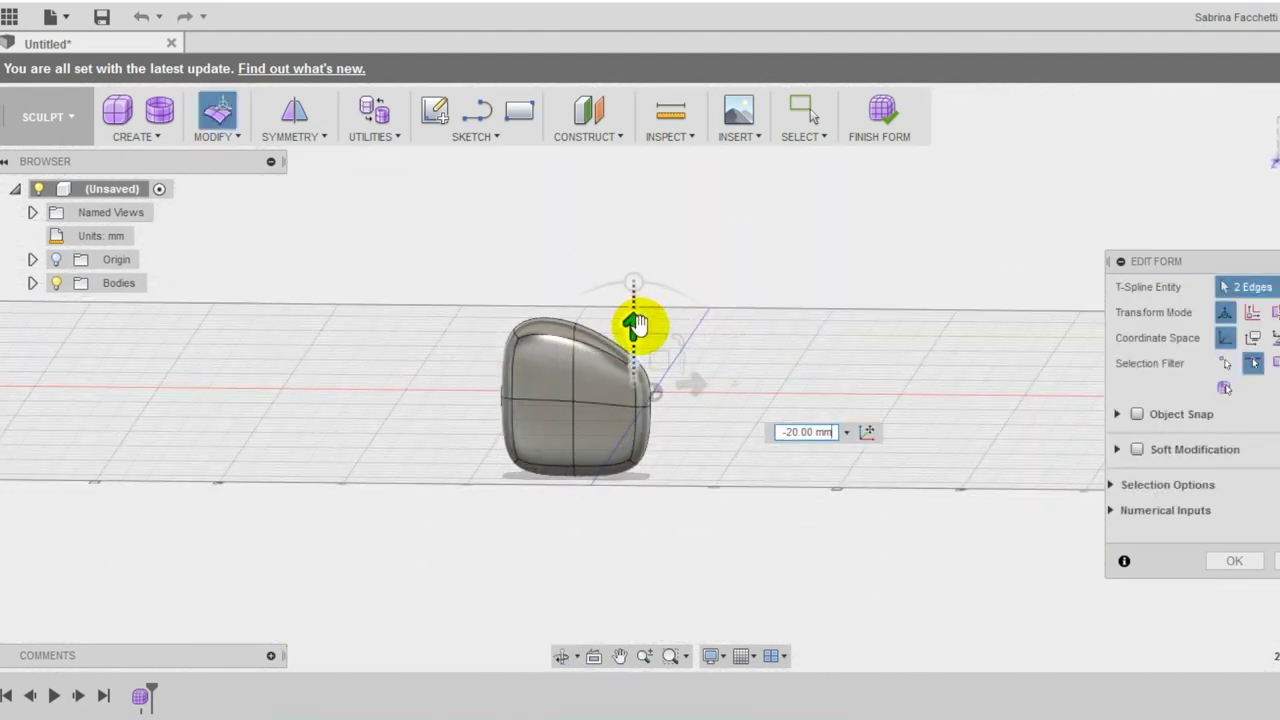
mouse_move(690, 478)
middle_mouse_down("shift")
mouse_move(703, 471)
mouse_move(692, 468)
middle_mouse_up("shift")
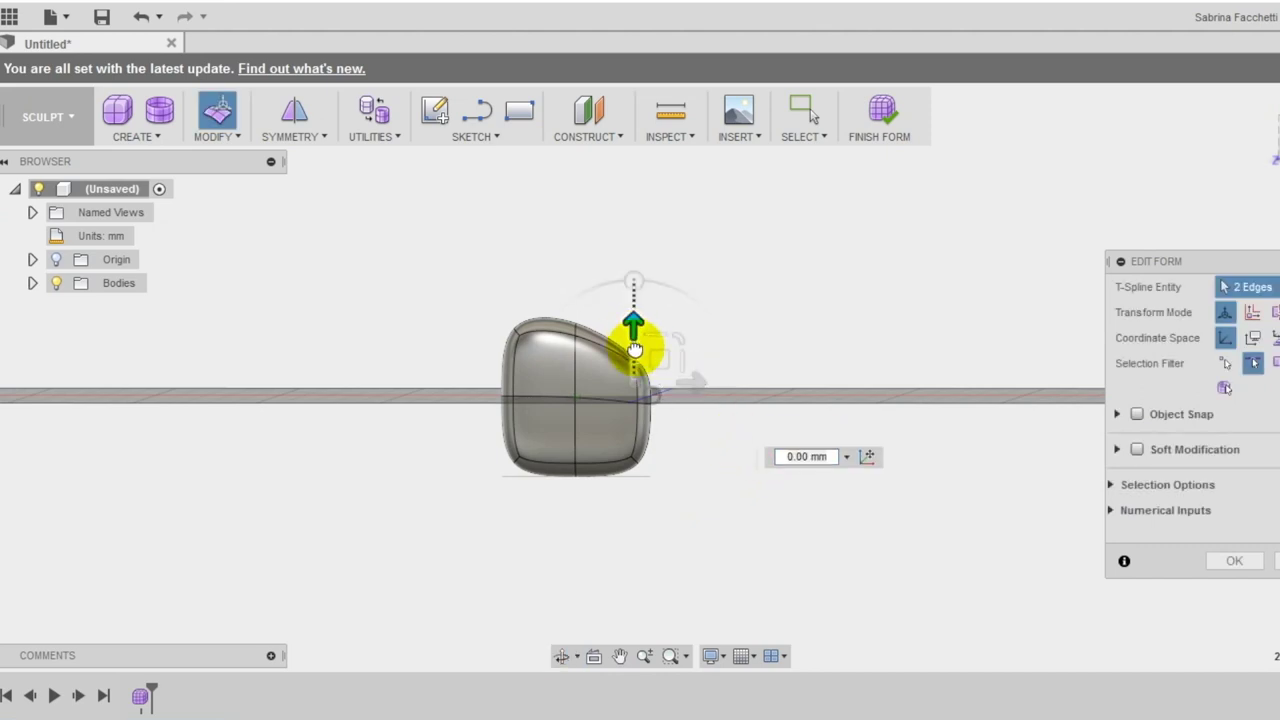
left_click(1236, 563)
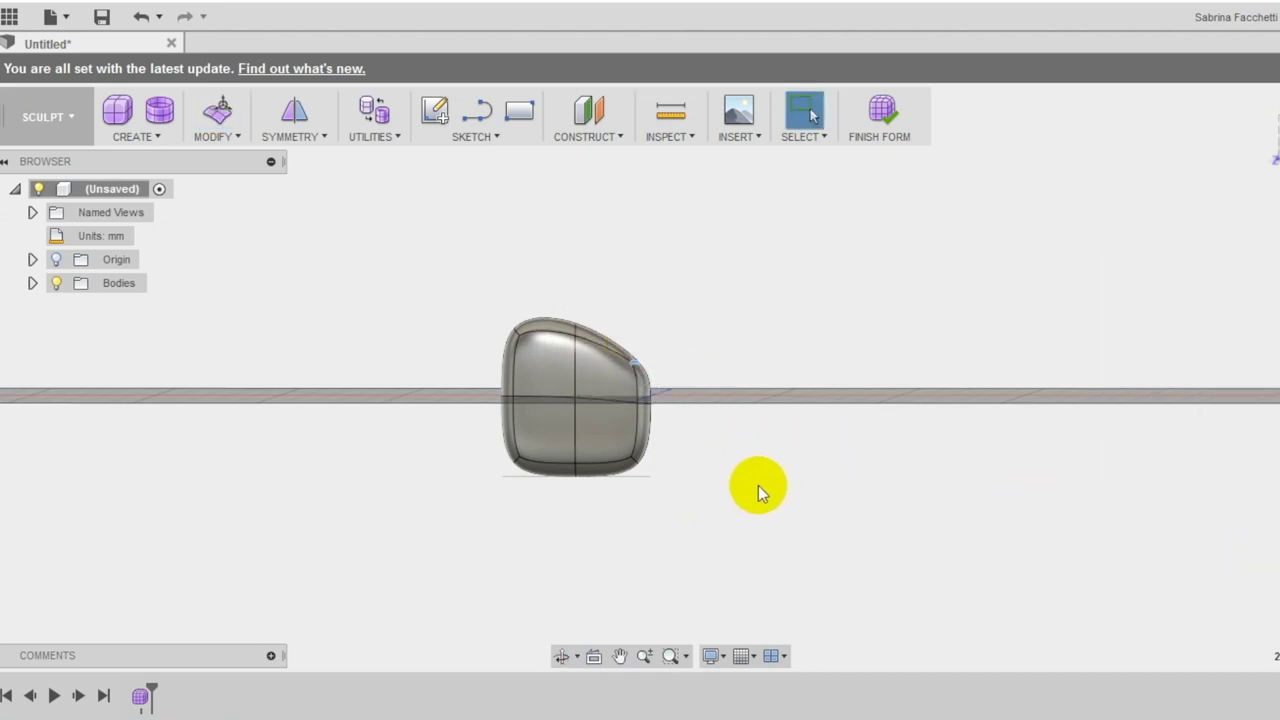
- Raise the two lower edges at the same end with Edit Form to taper the body into a rounded triangle
middle_click_drag(760, 491, 612, 458, "shift")
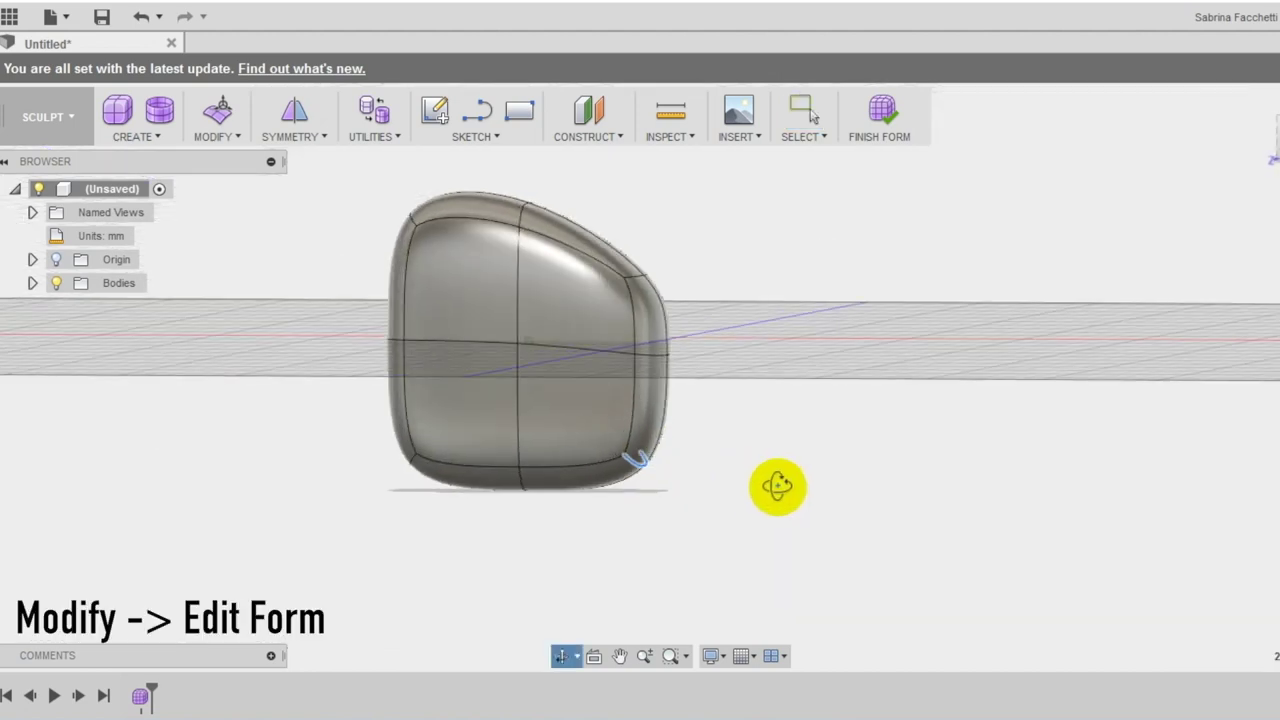
left_click(215, 122)
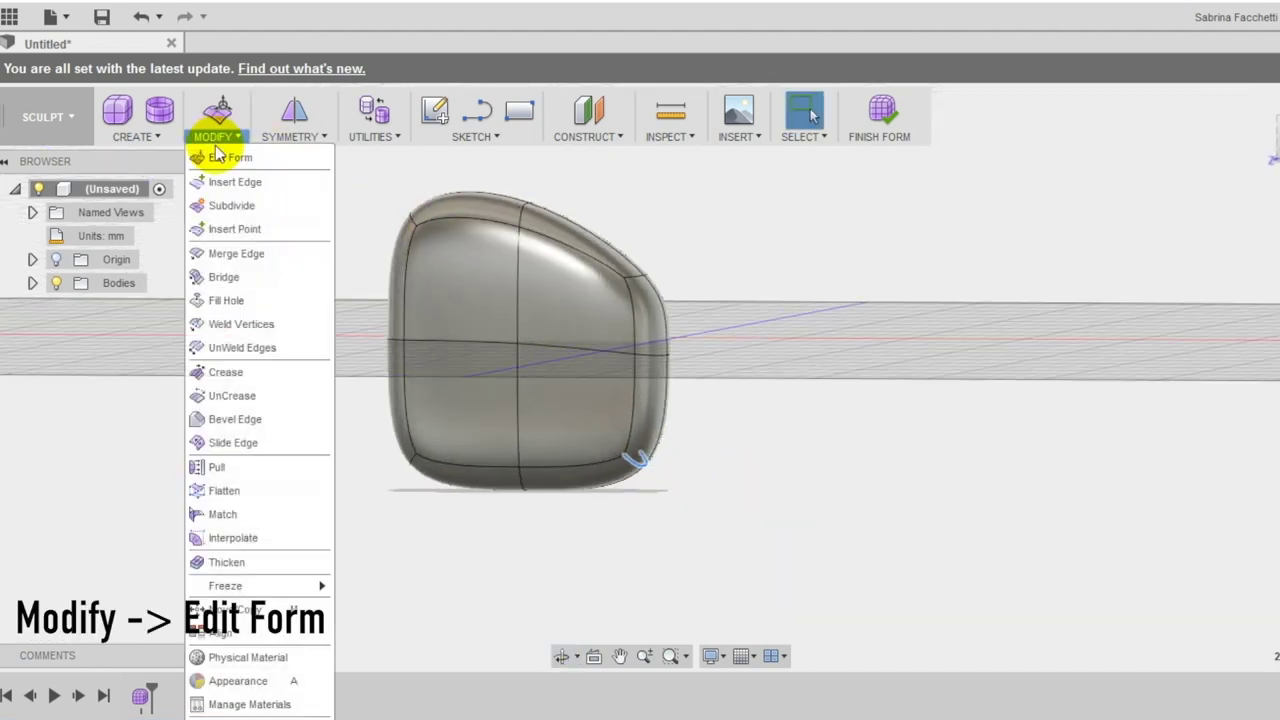
left_click(260, 157)
left_click_drag(634, 400, 635, 305)
middle_click_drag(711, 505, 716, 475, "shift")
scroll(690, 430, "up", 2)
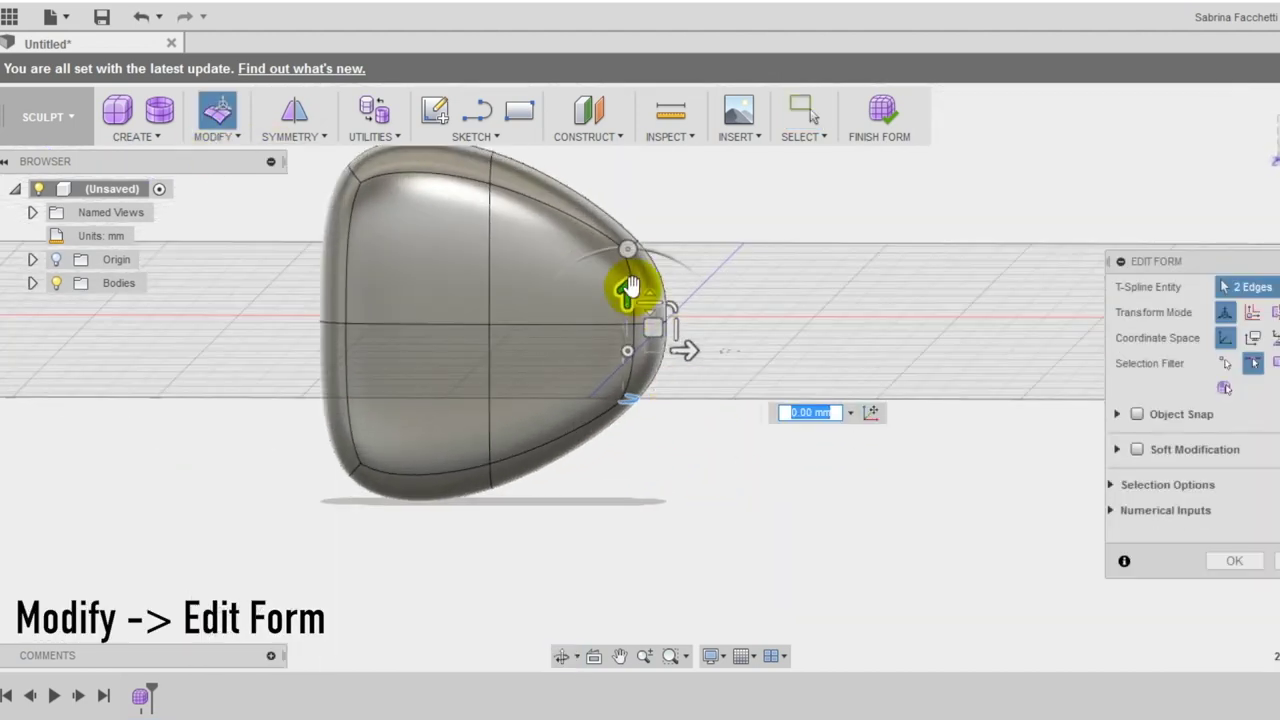
left_click_drag(629, 290, 628, 262)
left_click(1210, 563)
scroll(806, 488, "down", 2)
- Lower the two upper edges at the narrow end slightly with Edit Form to even out the tapered tip
left_click(225, 136)
left_click(235, 157)
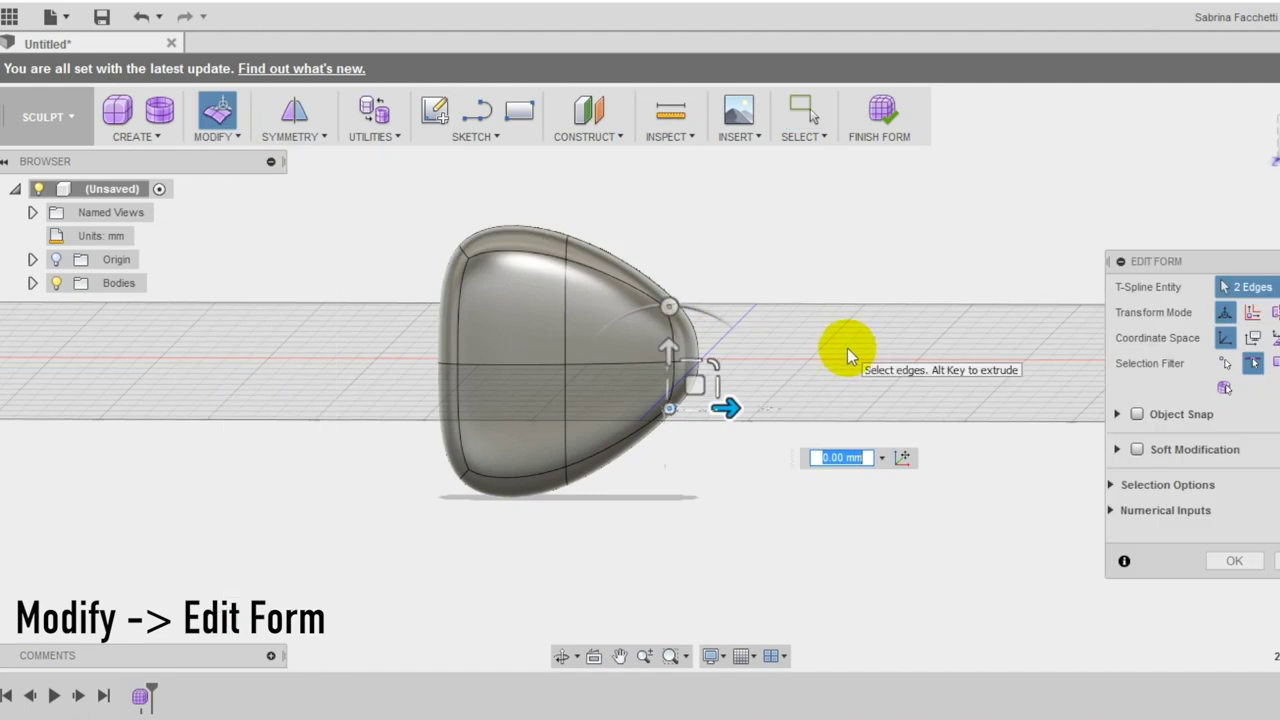
middle_click_drag(847, 352, 777, 332, "shift")
scroll(668, 322, "up", 3)
left_click(655, 312)
left_click(690, 298, "shift")
scroll(800, 454, "down", 2)
middle_click_drag(800, 454, 797, 418, "shift")
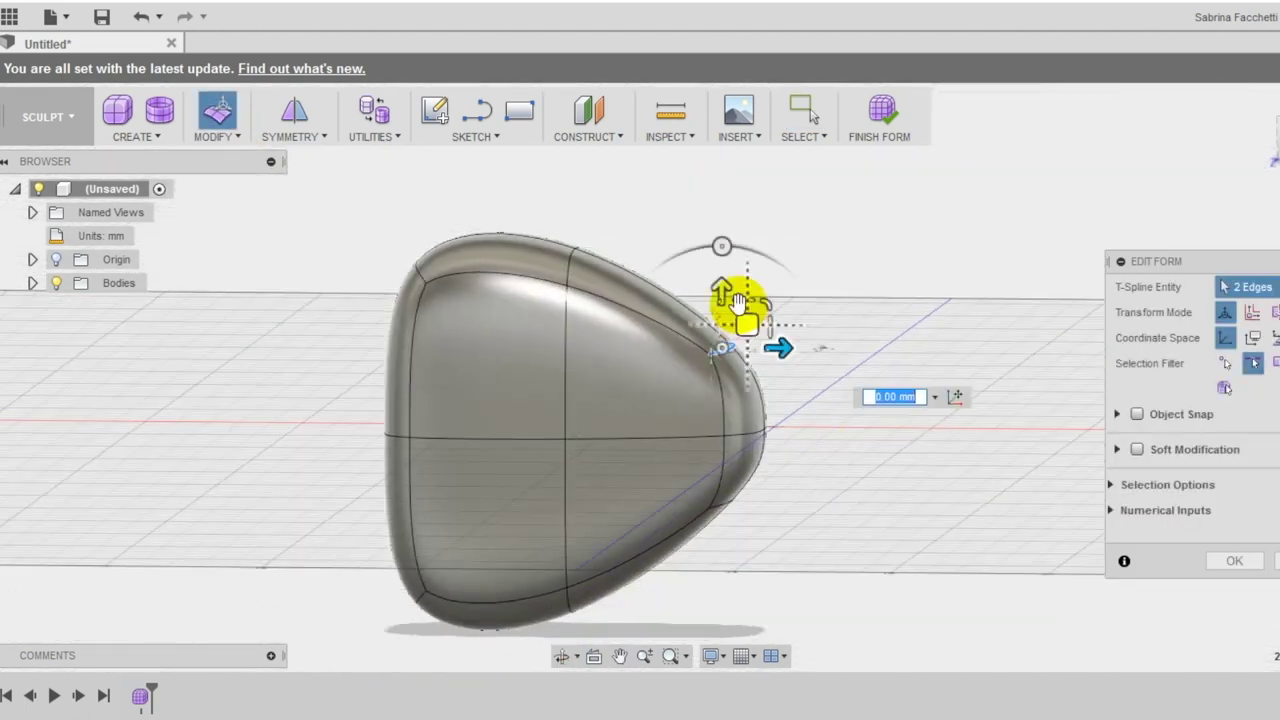
left_click_drag(723, 292, 726, 317)
scroll(836, 470, "down", 2)
middle_click_drag(836, 508, 836, 488, "shift")
left_click(1230, 561)
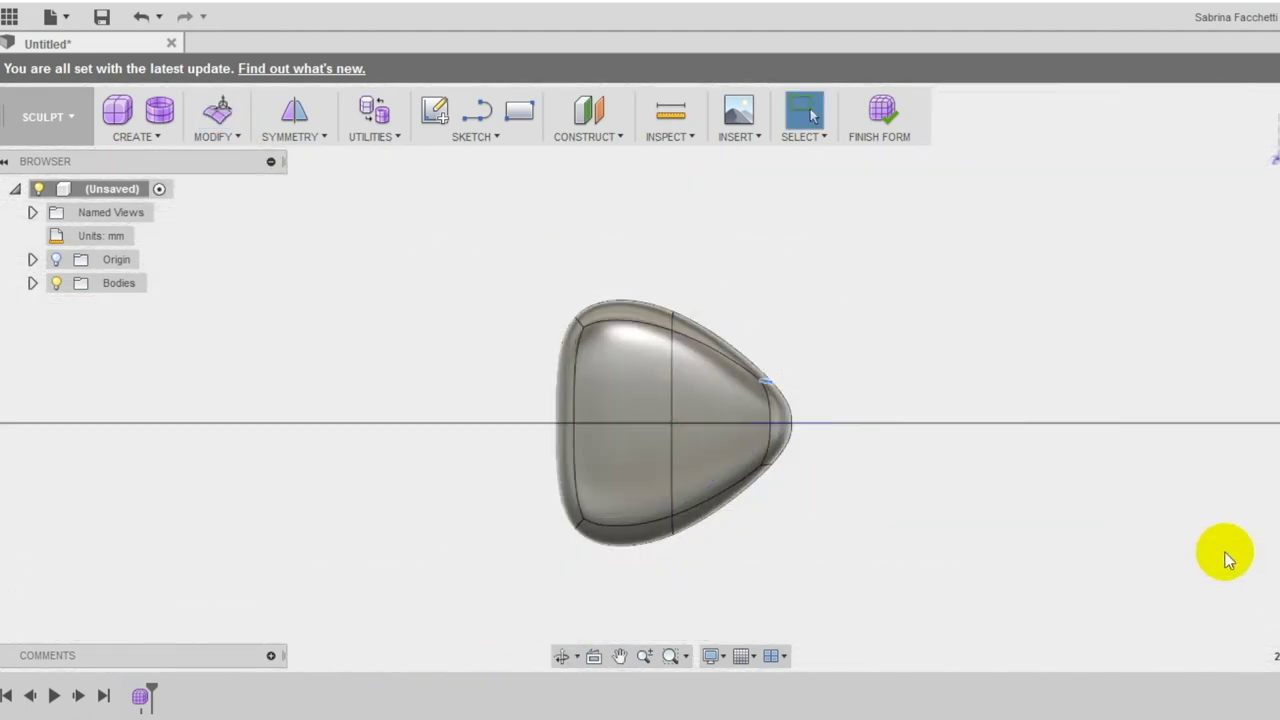
- Move the two middle edges at the wide end outward 5 mm along X with Edit Form
middle_click_drag(880, 429, 723, 264, "shift")
left_click(217, 136)
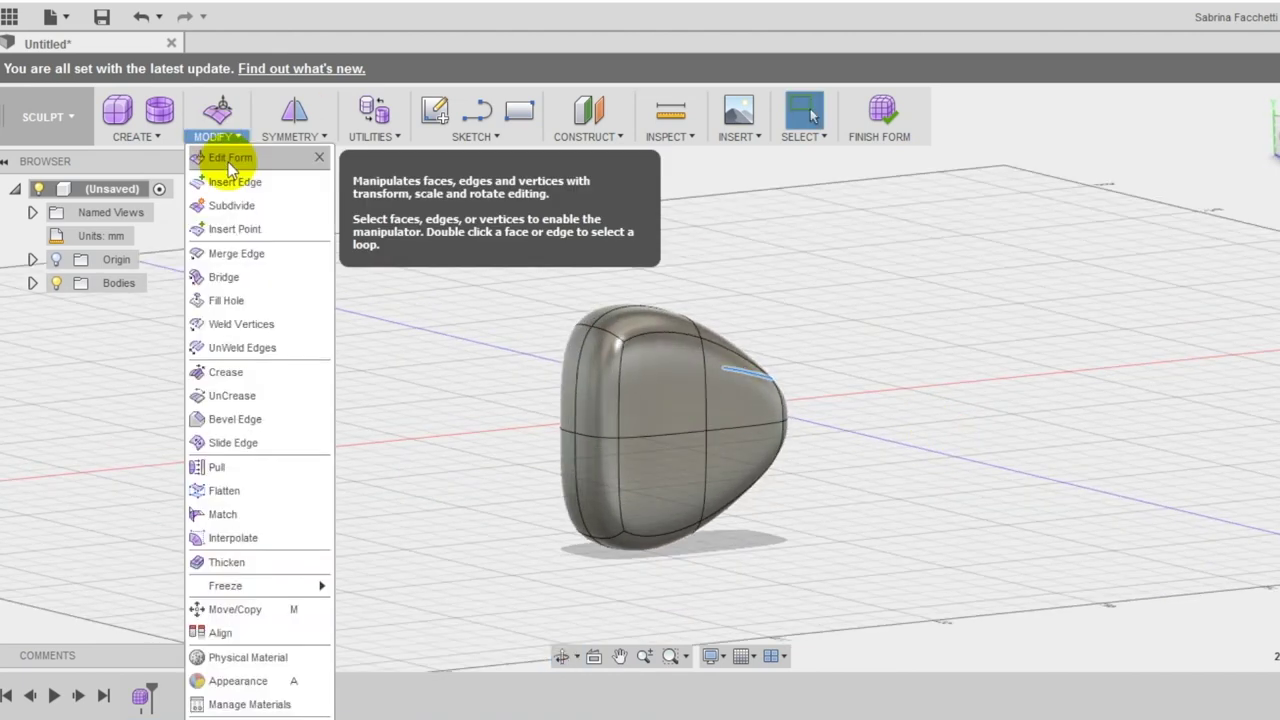
left_click(229, 161)
left_click(569, 434)
scroll(569, 434, "up", 3)
left_click(569, 434)
left_click(627, 442, "shift")
scroll(627, 446, "down", 2)
middle_click_drag(809, 553, 700, 460, "shift")
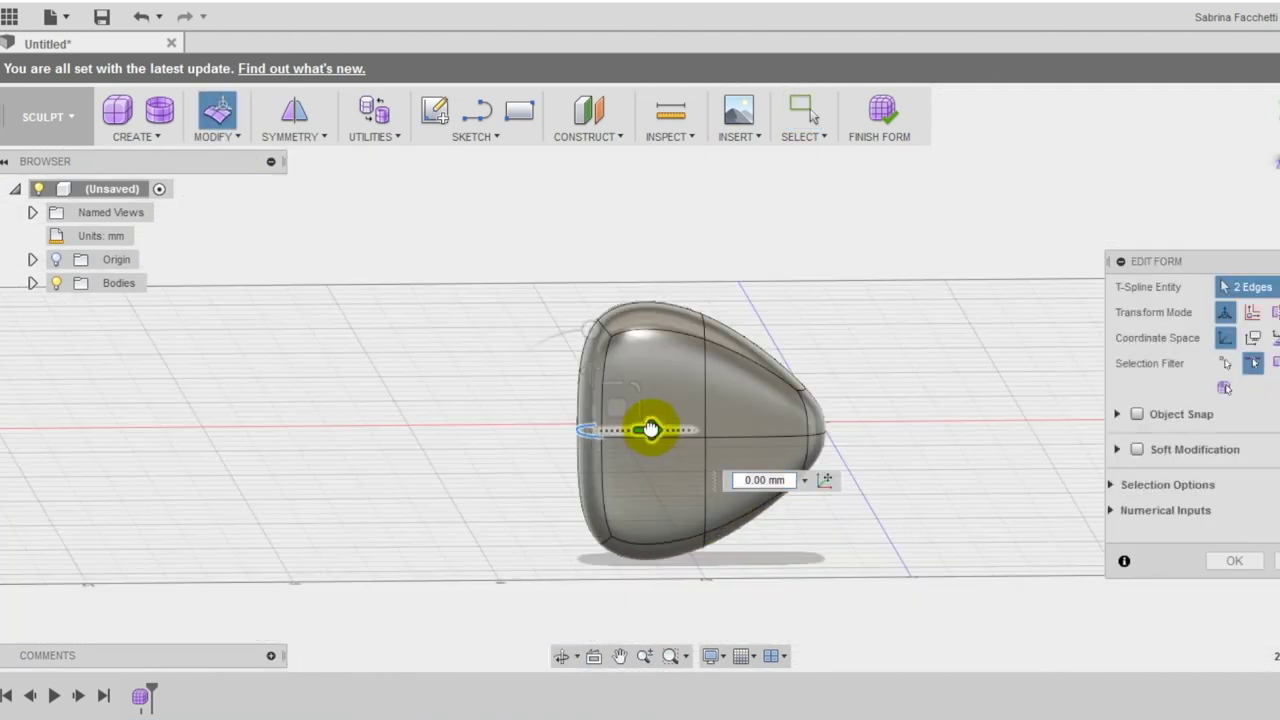
left_click_drag(632, 430, 627, 431)
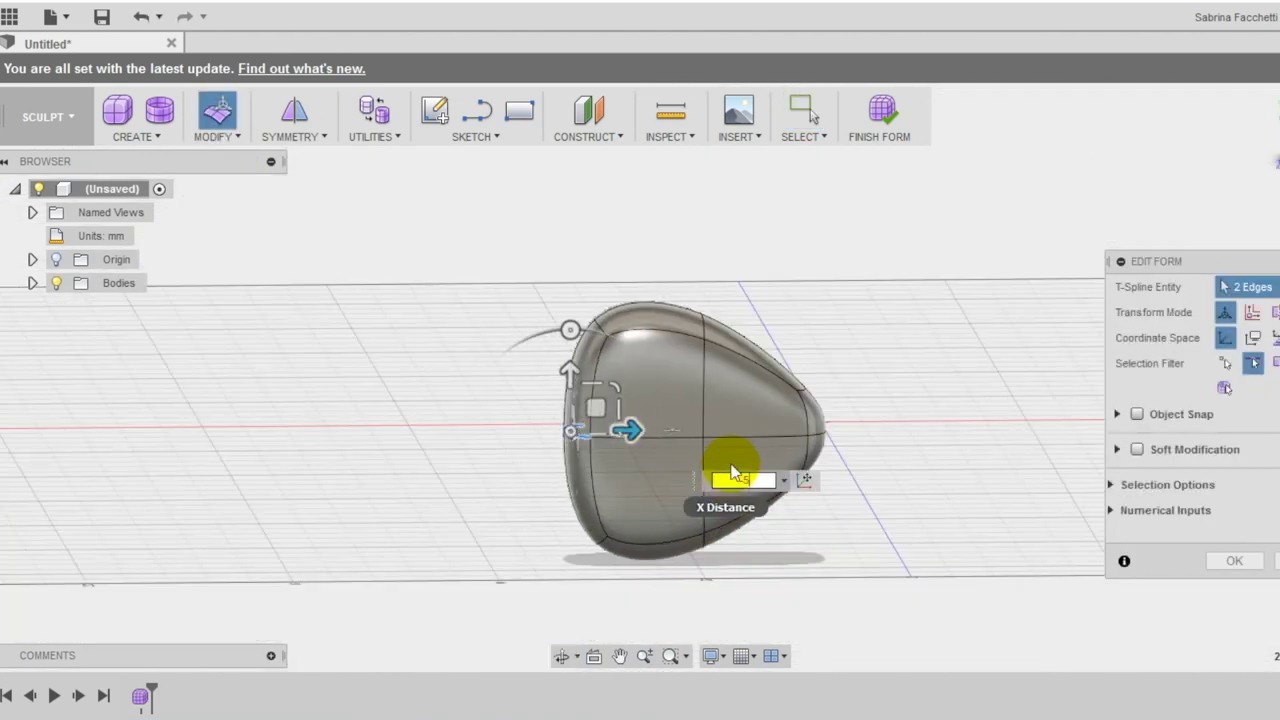
middle_click_drag(737, 471, 820, 580, "shift")
left_click(1234, 561)
- Push the two middle edges near the tip on one broad side inward across the body's thickness with Edit Form
left_click(237, 140)
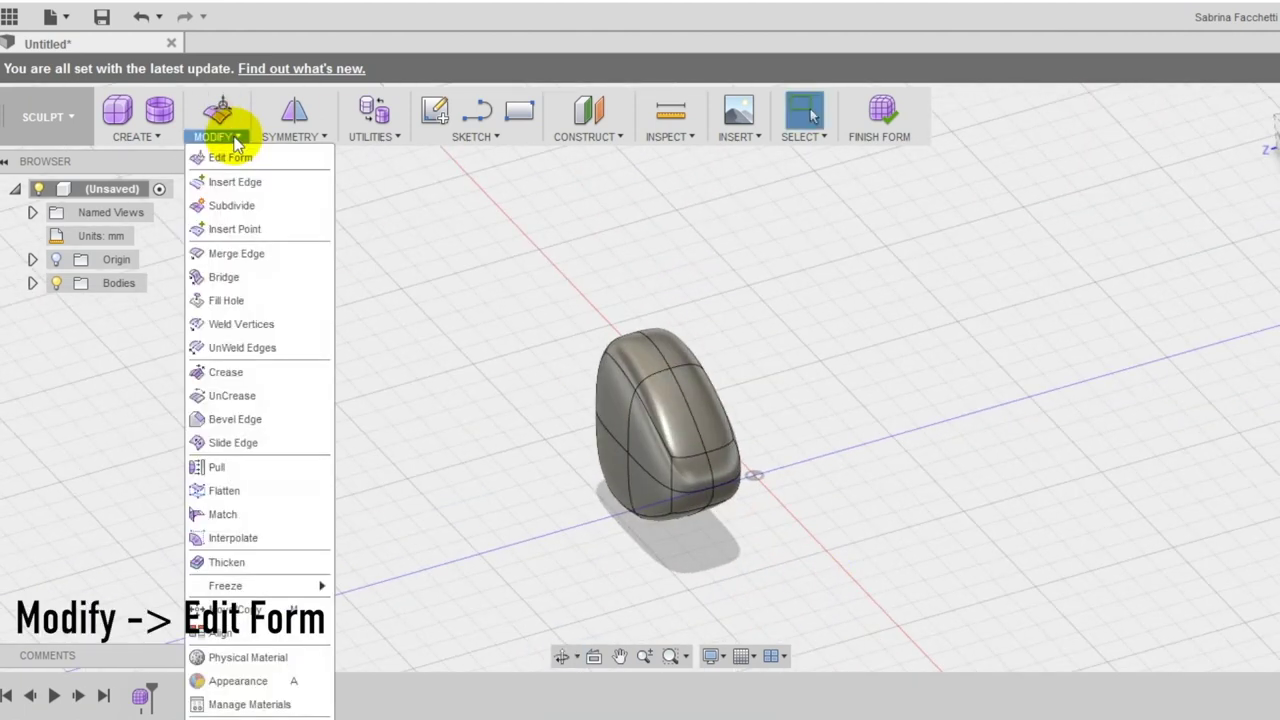
left_click(232, 156)
scroll(645, 505, "up", 2)
scroll(646, 505, "up", 1)
left_click(646, 505)
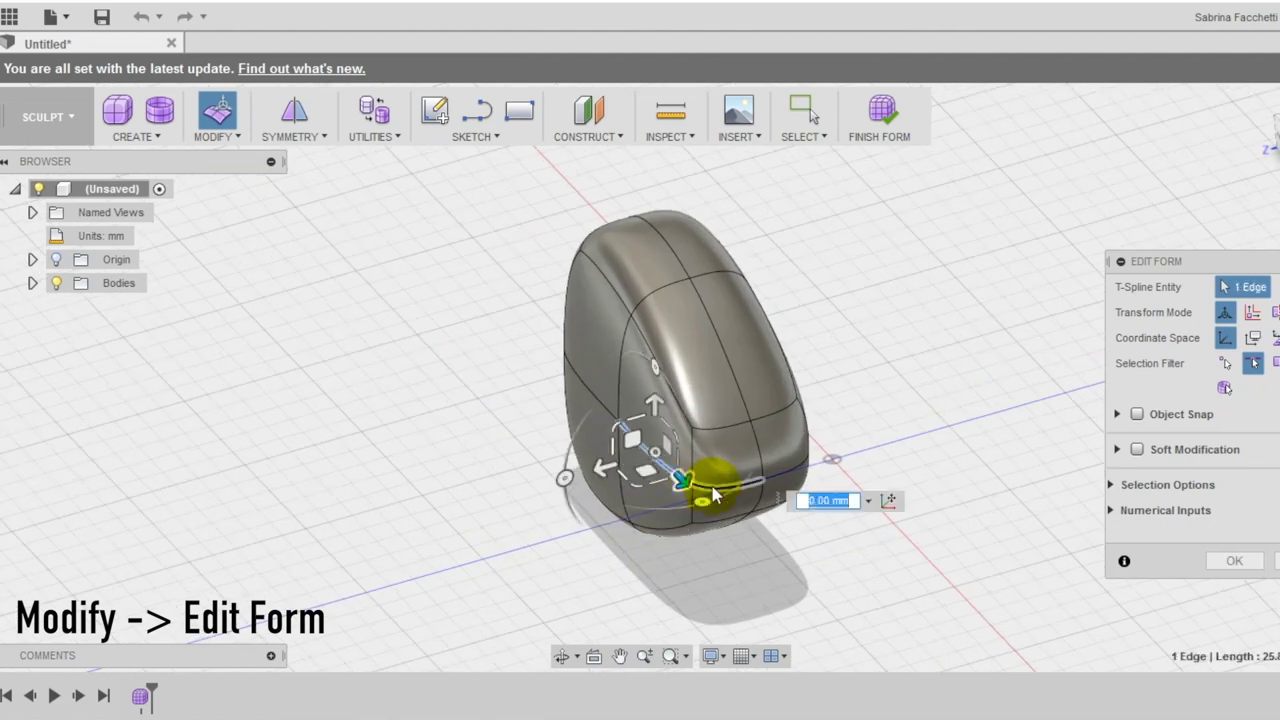
left_click(712, 488, "shift")
middle_click_drag(740, 520, 761, 637, "shift")
left_click_drag(580, 505, 614, 506)
middle_click_drag(551, 543, 640, 320, "shift")
left_click(1237, 562)
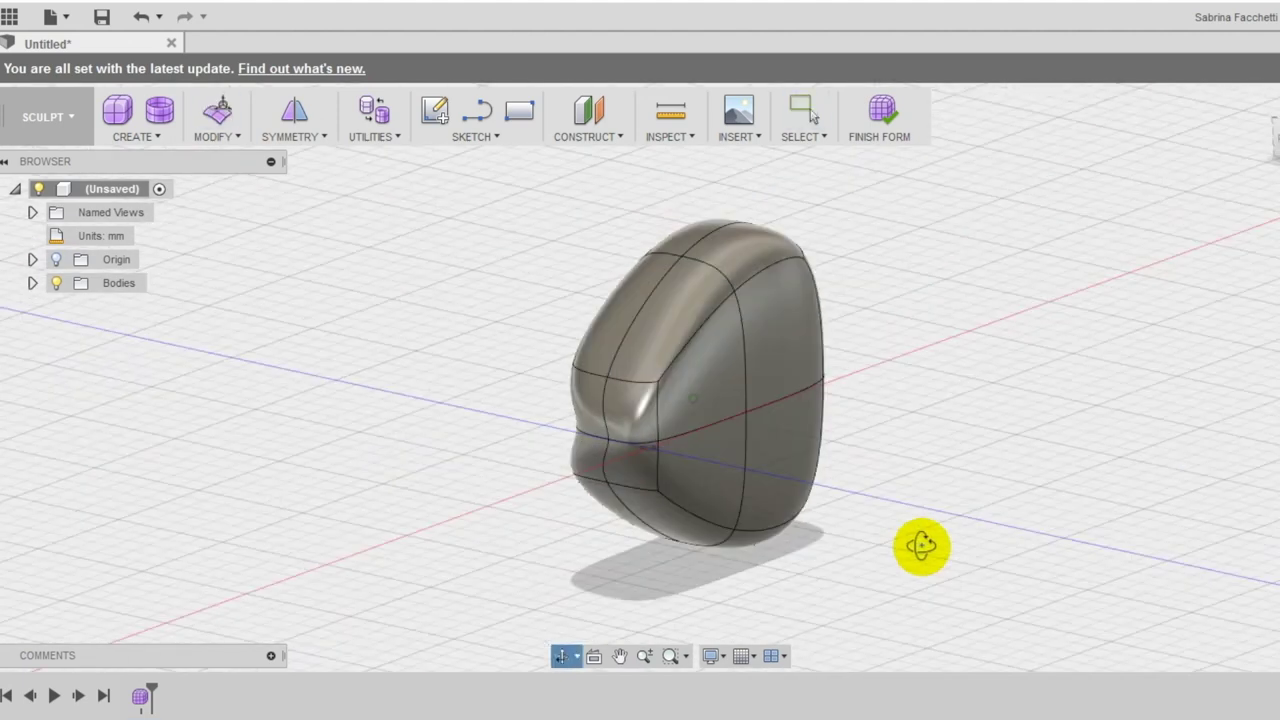
- Push the two matching middle edges near the tip on the opposite broad side inward with Edit Form
left_click(233, 140)
left_click(231, 158)
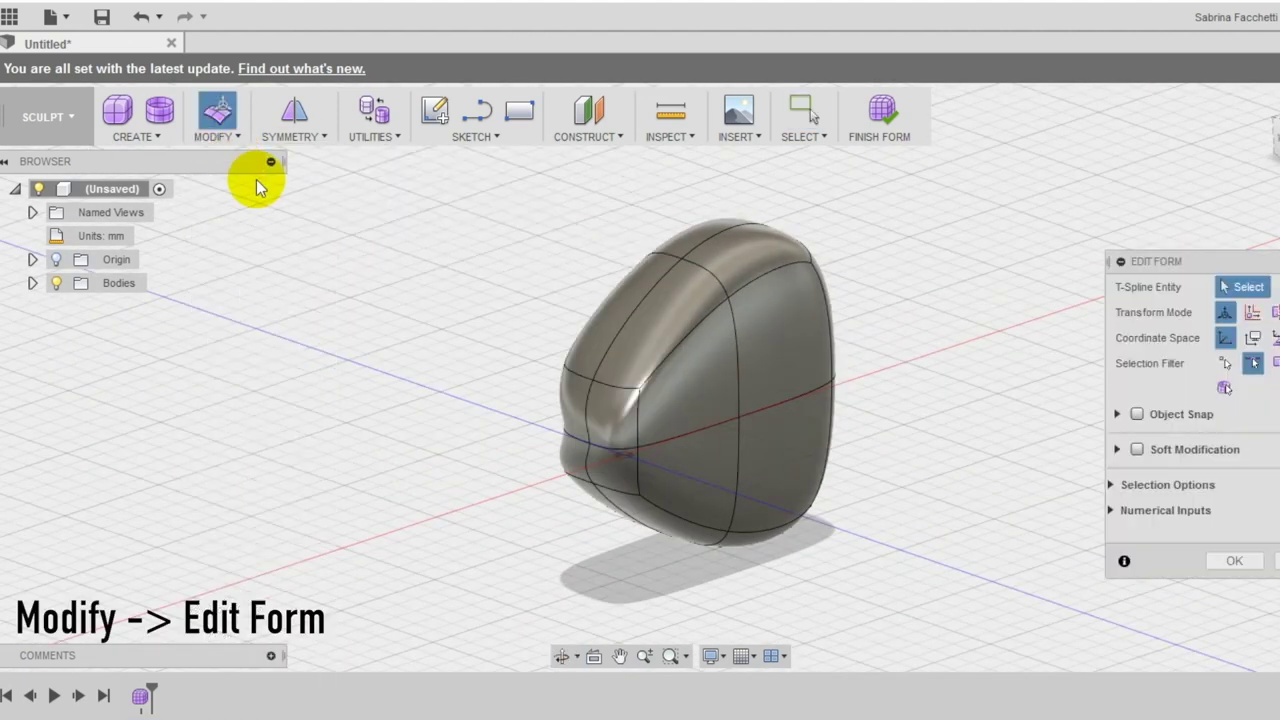
left_click(650, 455)
middle_click_drag(609, 526, 774, 648, "shift")
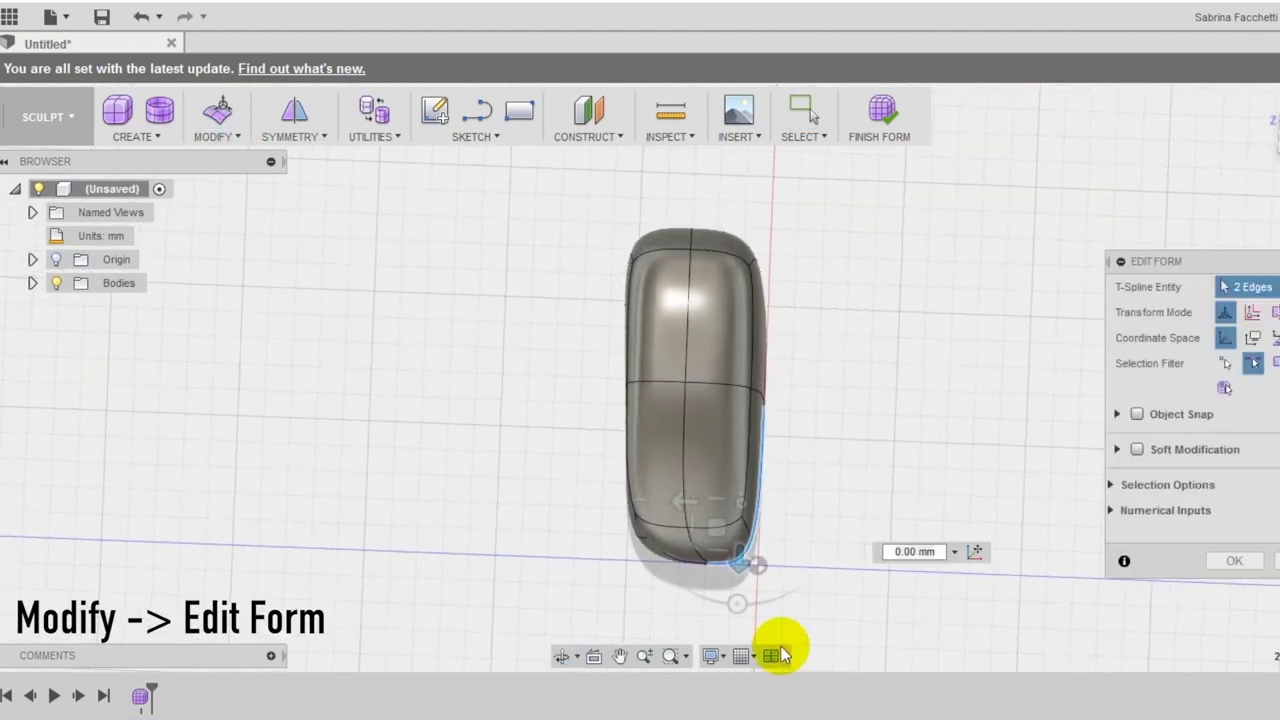
left_click_drag(665, 506, 626, 501)
mouse_move(572, 540)
middle_mouse_down("shift")
mouse_move(583, 443)
mouse_move(820, 405)
mouse_move(749, 423)
mouse_move(566, 543)
middle_mouse_up("shift")
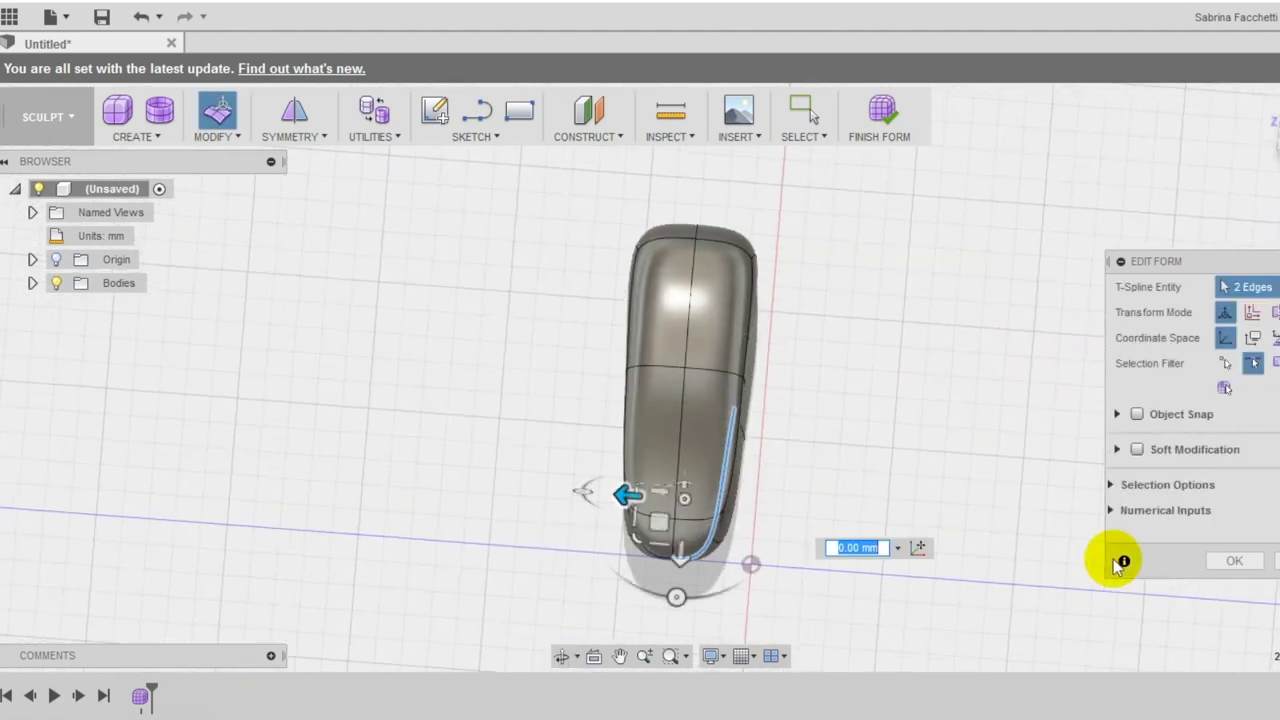
left_click(1234, 560)
- Push the six faces on one side of the body's narrow half inward across its thickness with Edit Form
mouse_move(1012, 530)
middle_mouse_down("shift")
mouse_move(903, 450)
mouse_move(1034, 460)
mouse_move(1018, 597)
mouse_move(971, 400)
middle_mouse_up("shift")
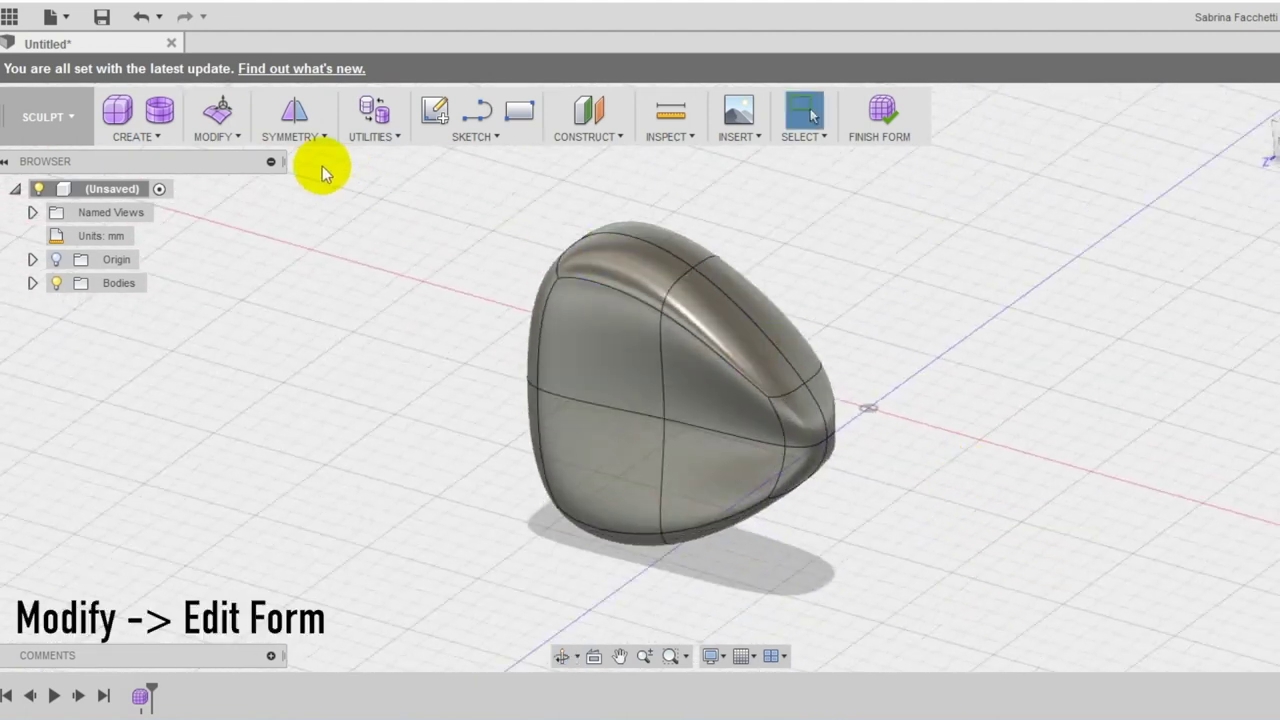
left_click(241, 138)
left_click(230, 159)
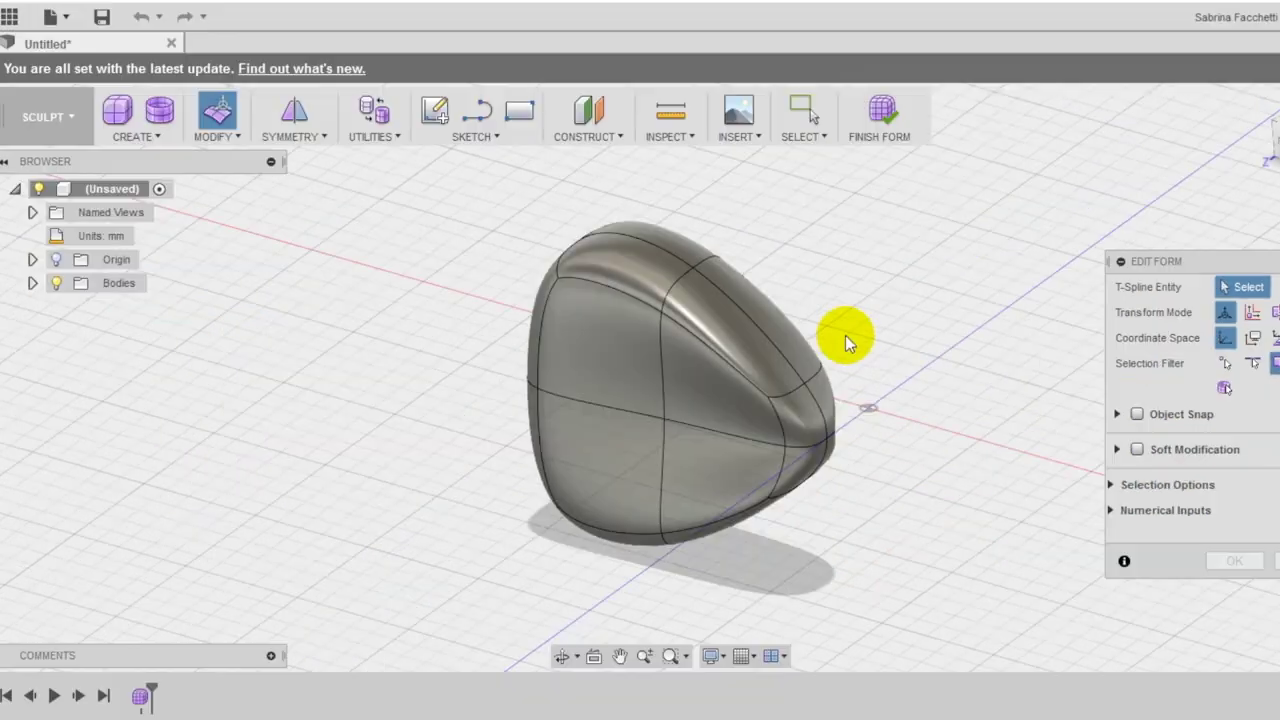
left_click(426, 394)
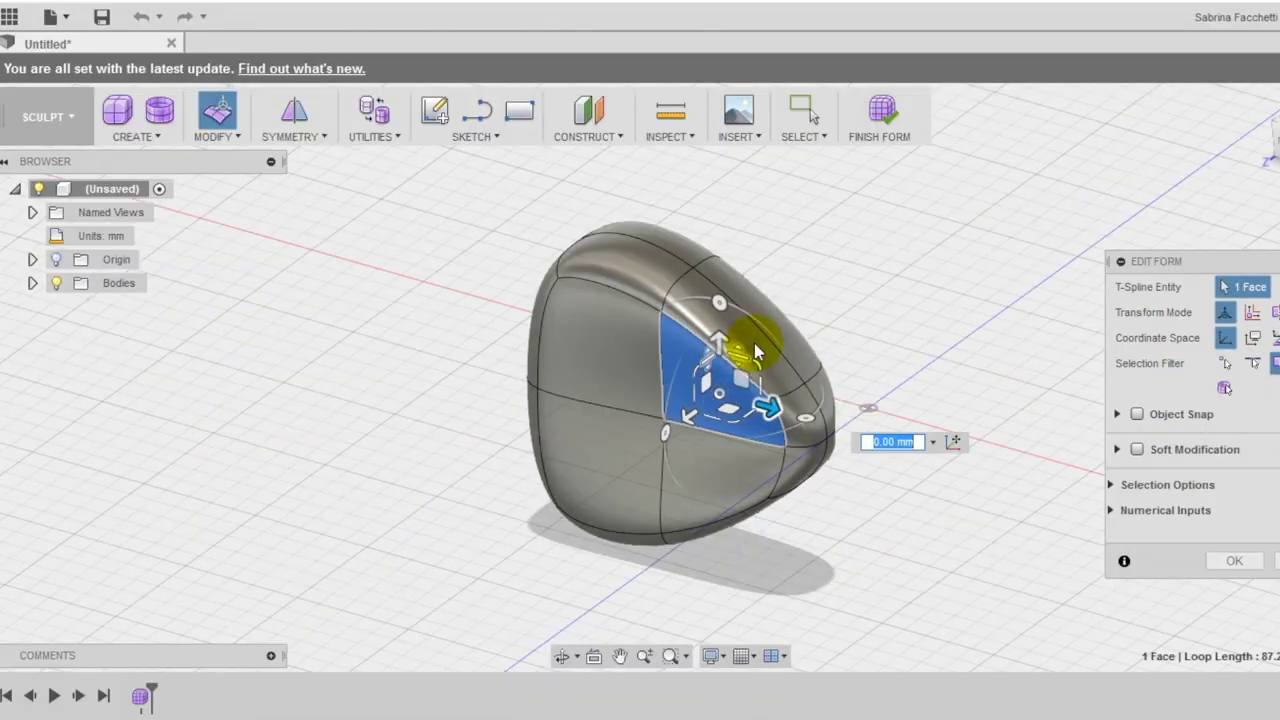
left_click(464, 343)
left_click(468, 285)
left_click(720, 337, "ctrl")
left_click(736, 415, "ctrl")
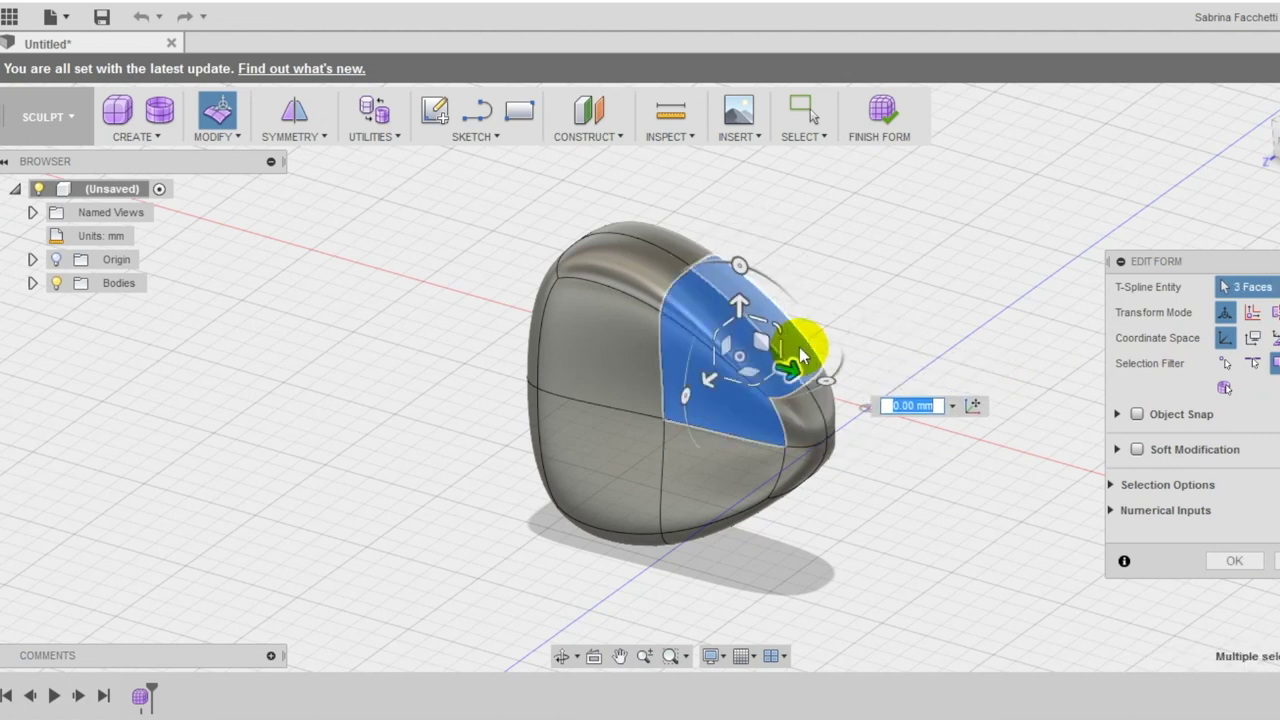
left_click(799, 347)
left_click(756, 376)
left_click(738, 405, "ctrl")
left_click(800, 428, "ctrl")
left_click(728, 480, "ctrl")
left_click(800, 465, "ctrl")
middle_click_drag(820, 563, 689, 502, "shift")
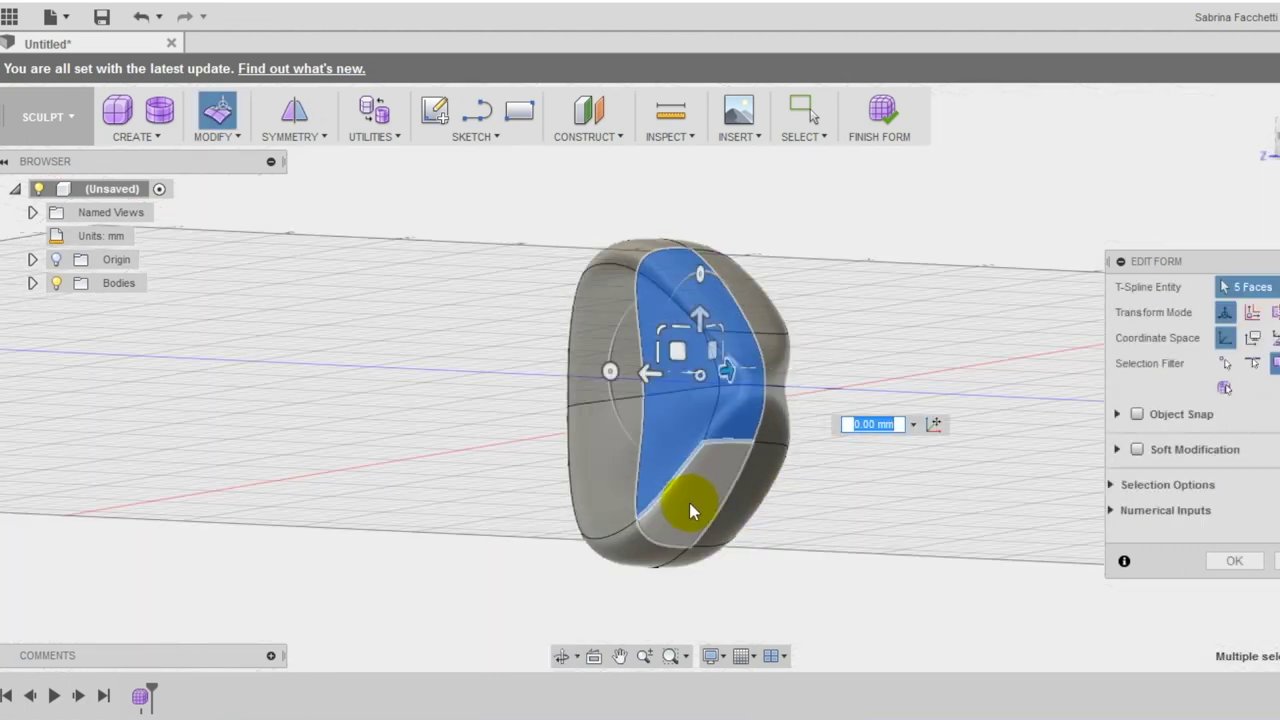
left_click(691, 508, "ctrl")
middle_click_drag(816, 517, 760, 666, "shift")
left_click_drag(600, 479, 614, 484)
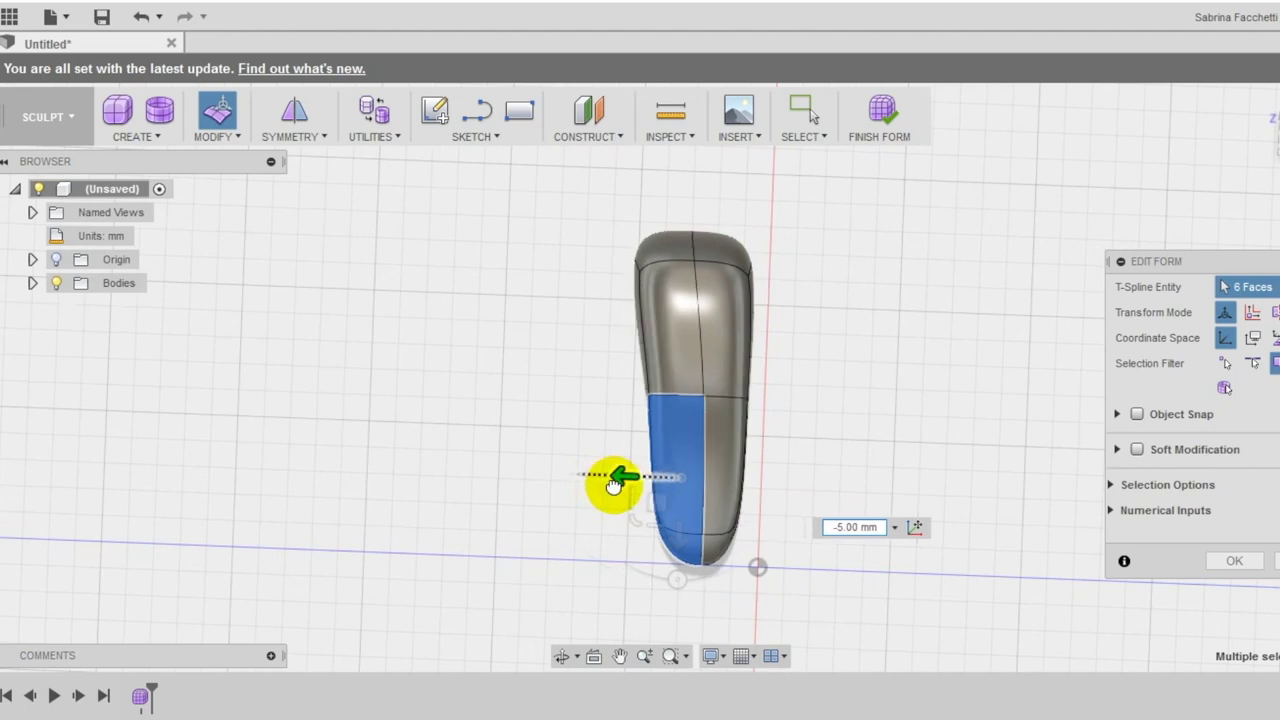
key("Return")
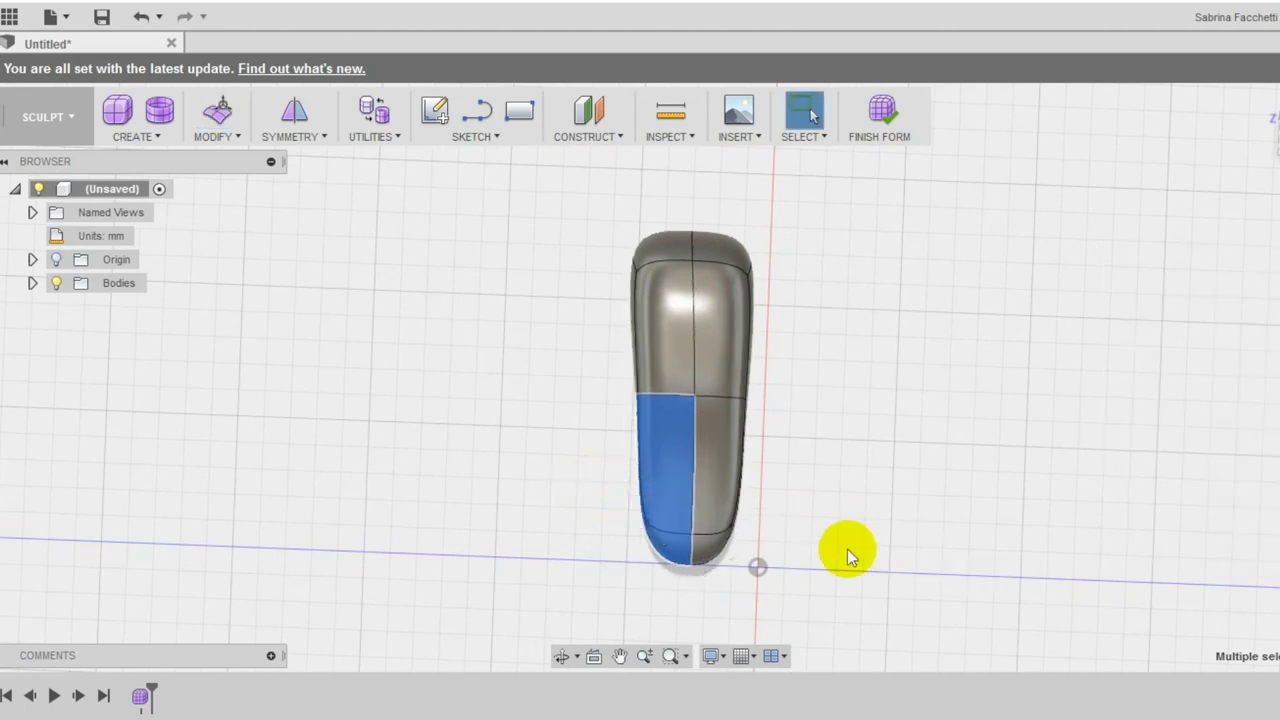
middle_click_drag(847, 549, 486, 473, "shift")
left_click(486, 473)
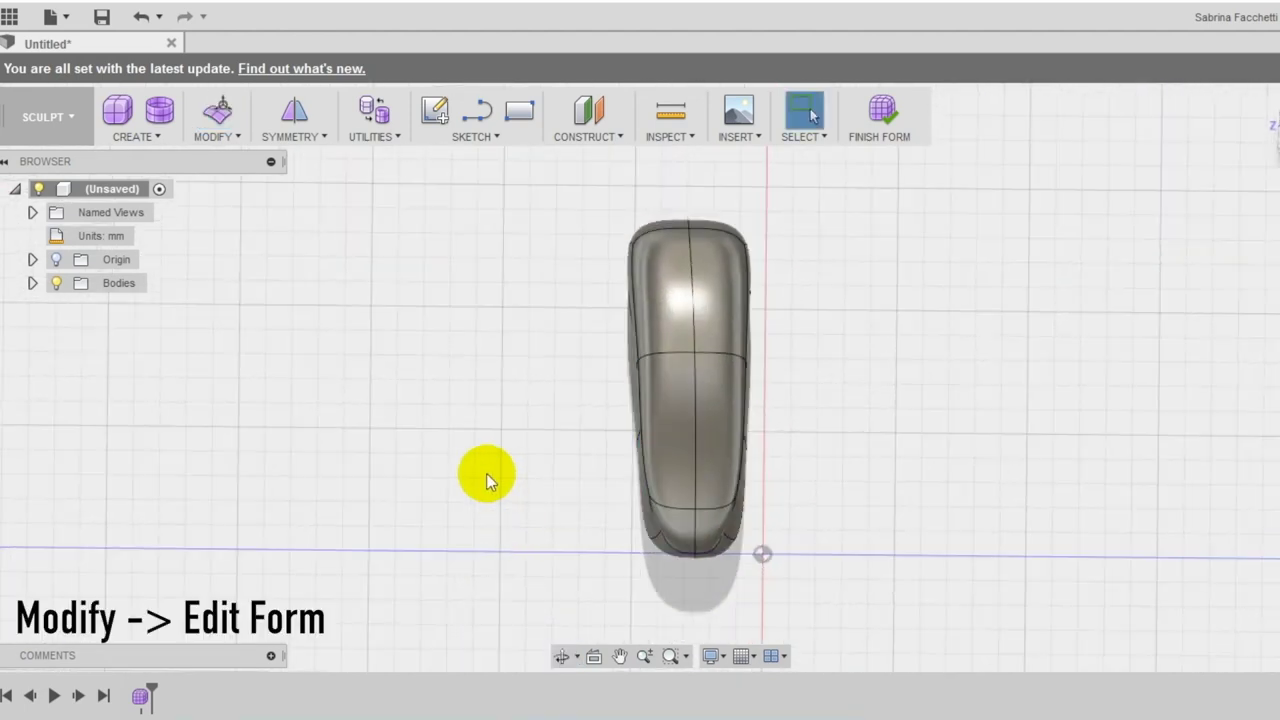
- Push the six matching faces on the opposite side of the narrow half inward 2.5 mm across the thickness with Edit Form
left_click(237, 137)
left_click(210, 158)
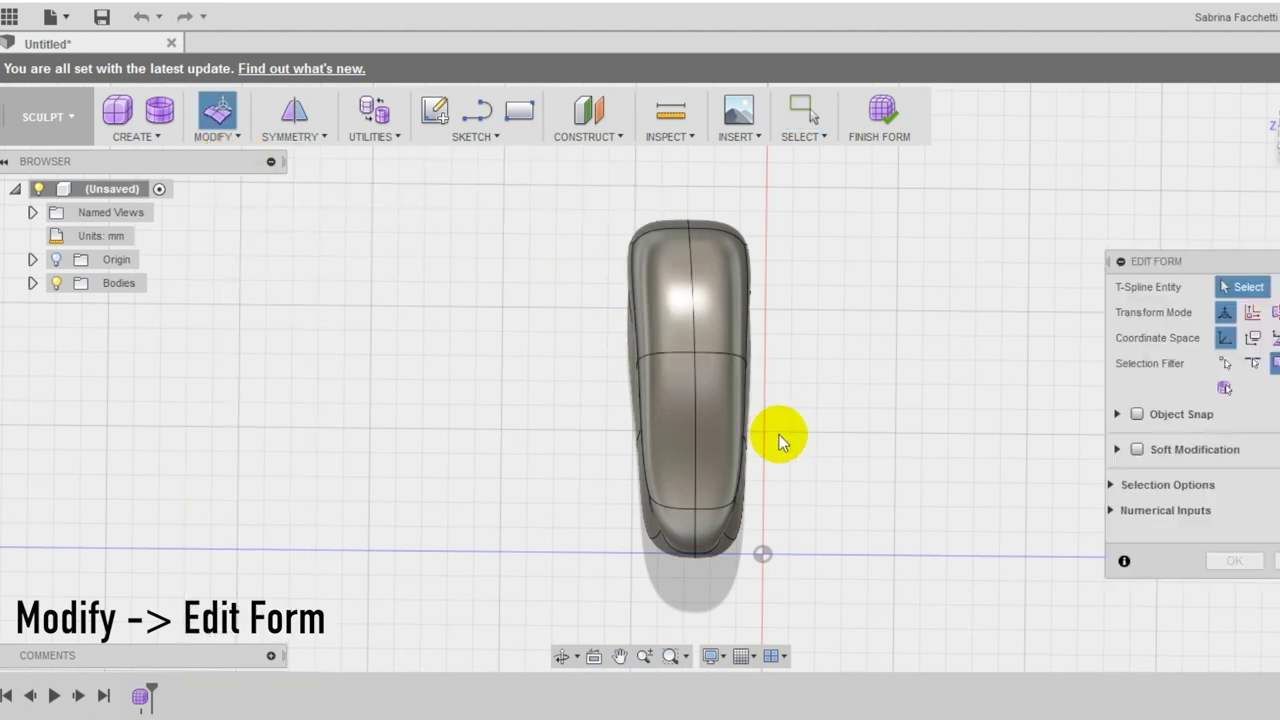
left_click(731, 443)
middle_click_drag(742, 460, 686, 414, "shift")
left_click(686, 408, "shift")
left_click(632, 464, "shift")
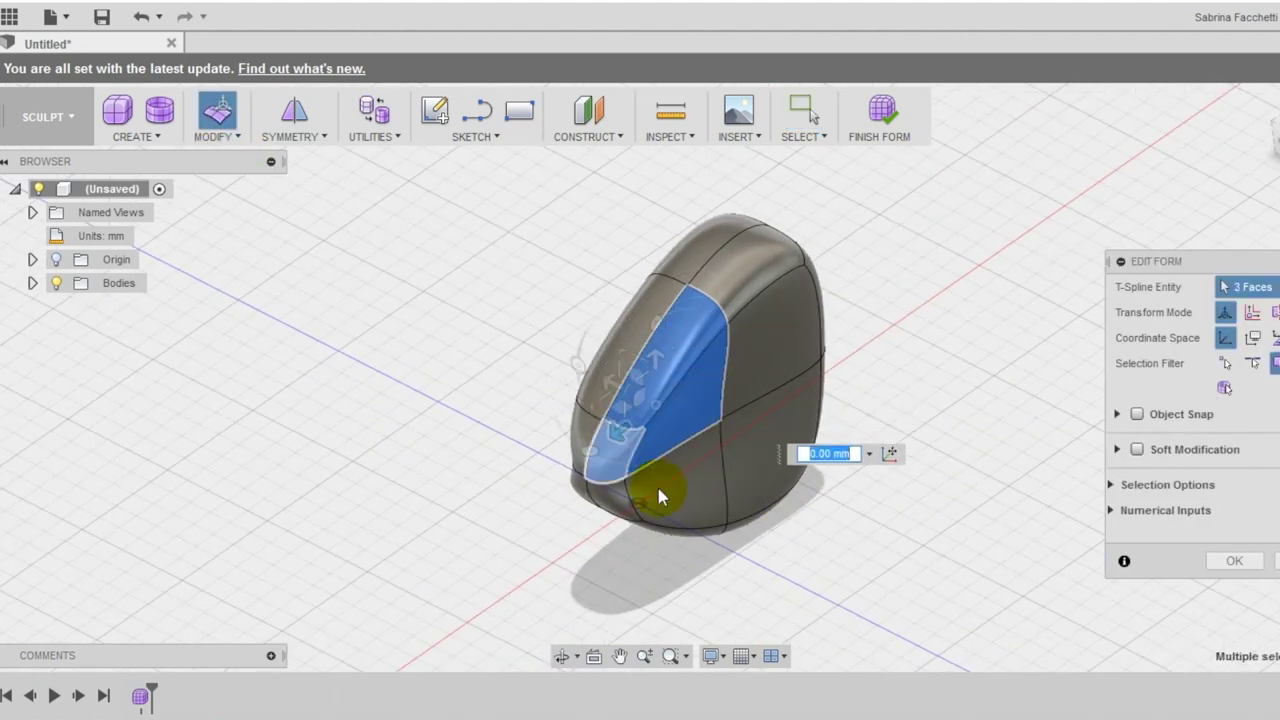
left_click(658, 488, "shift")
left_click(632, 505, "shift")
middle_click_drag(741, 560, 689, 509, "shift")
left_click(689, 509, "shift")
middle_click_drag(851, 561, 673, 486, "shift")
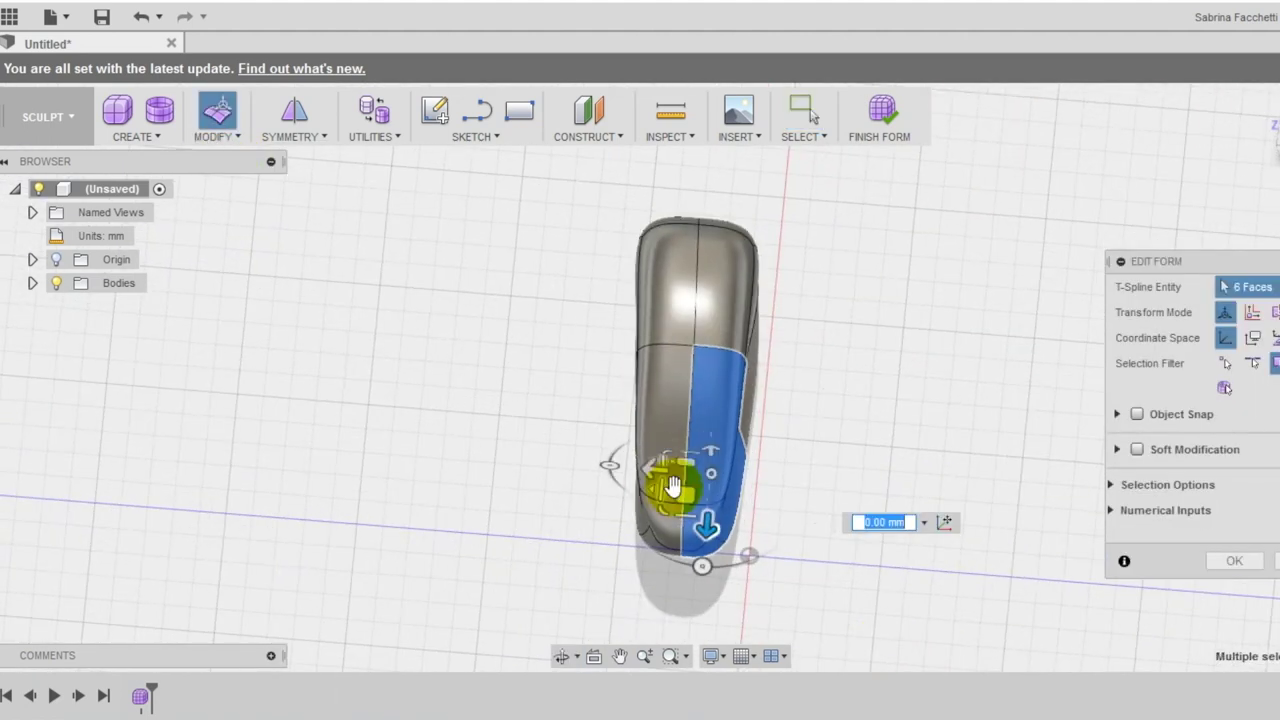
left_click_drag(643, 474, 628, 467)
type("-2.5")
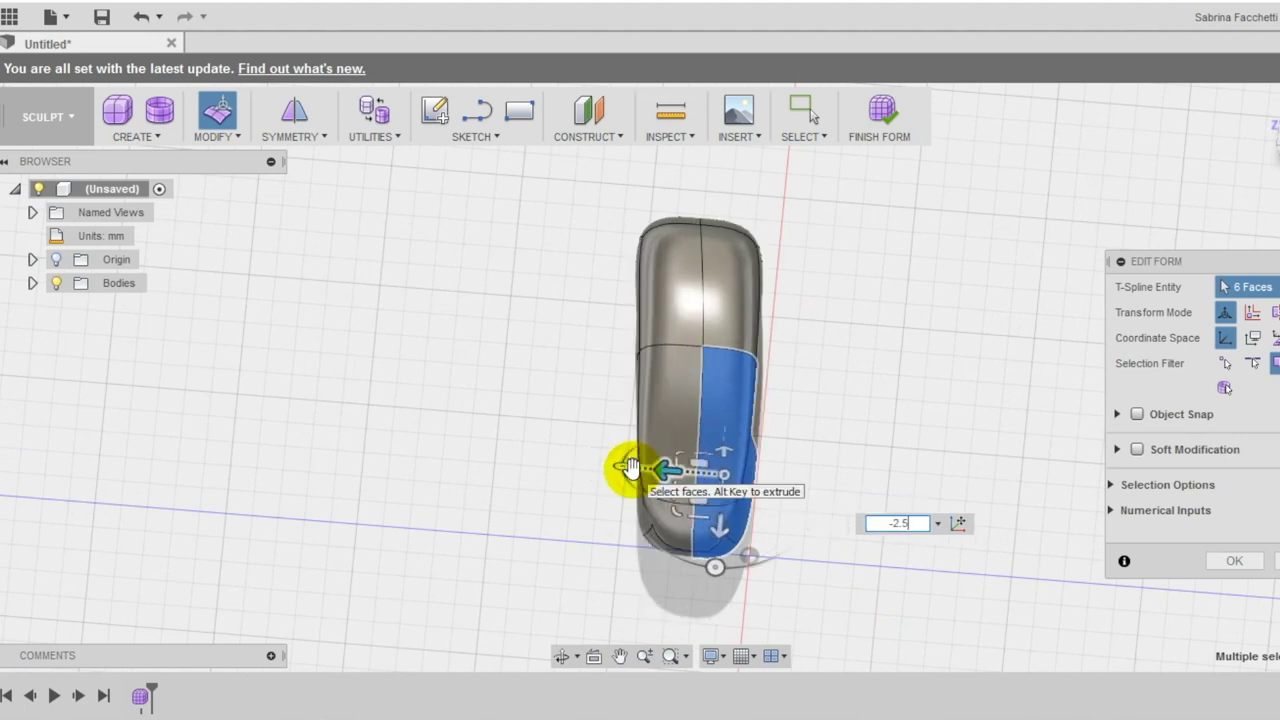
left_click_drag(628, 467, 628, 468)
key("Return")
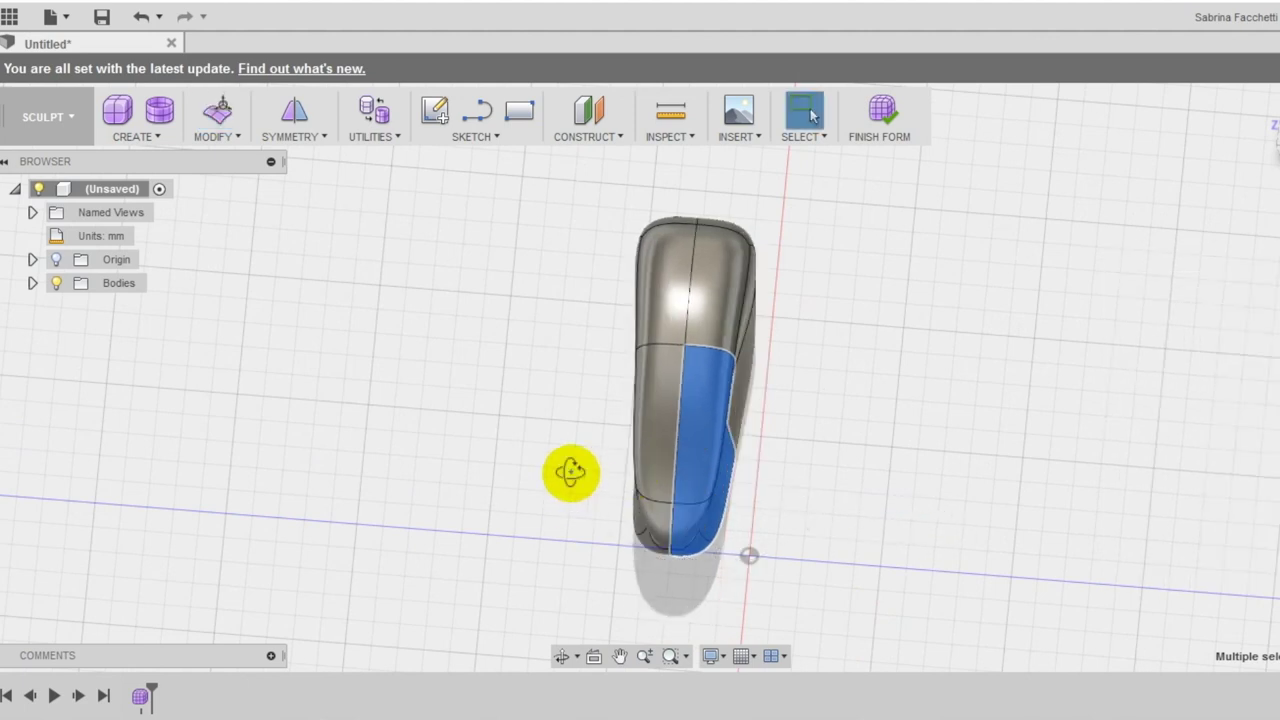
middle_click_drag(571, 391, 671, 277, "shift")
mouse_move(671, 508)
middle_mouse_down("shift")
mouse_move(680, 551)
mouse_move(917, 429)
mouse_move(906, 540)
mouse_move(700, 491)
mouse_move(700, 534)
mouse_move(862, 519)
mouse_move(795, 507)
middle_mouse_up("shift")
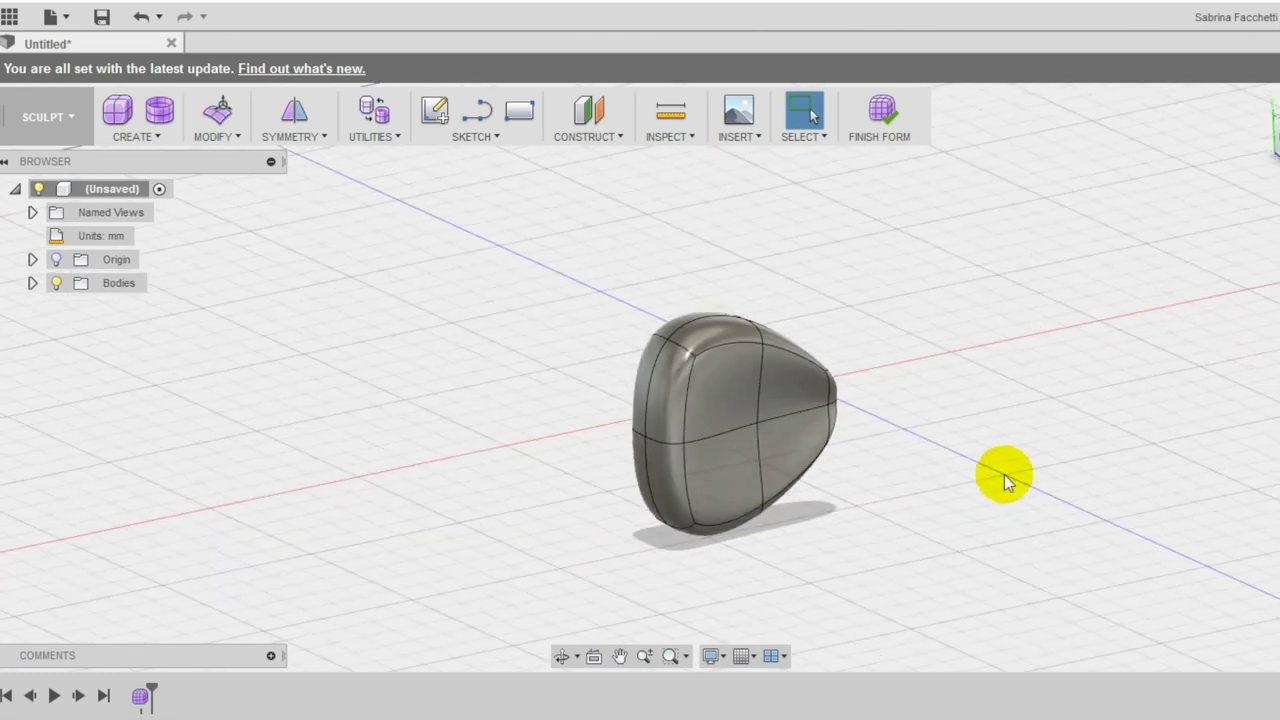
- Duplicate the tapered body with Mirror - Duplicate across the YZ origin plane at its narrow tip
middle_click_drag(1004, 474, 929, 491, "shift")
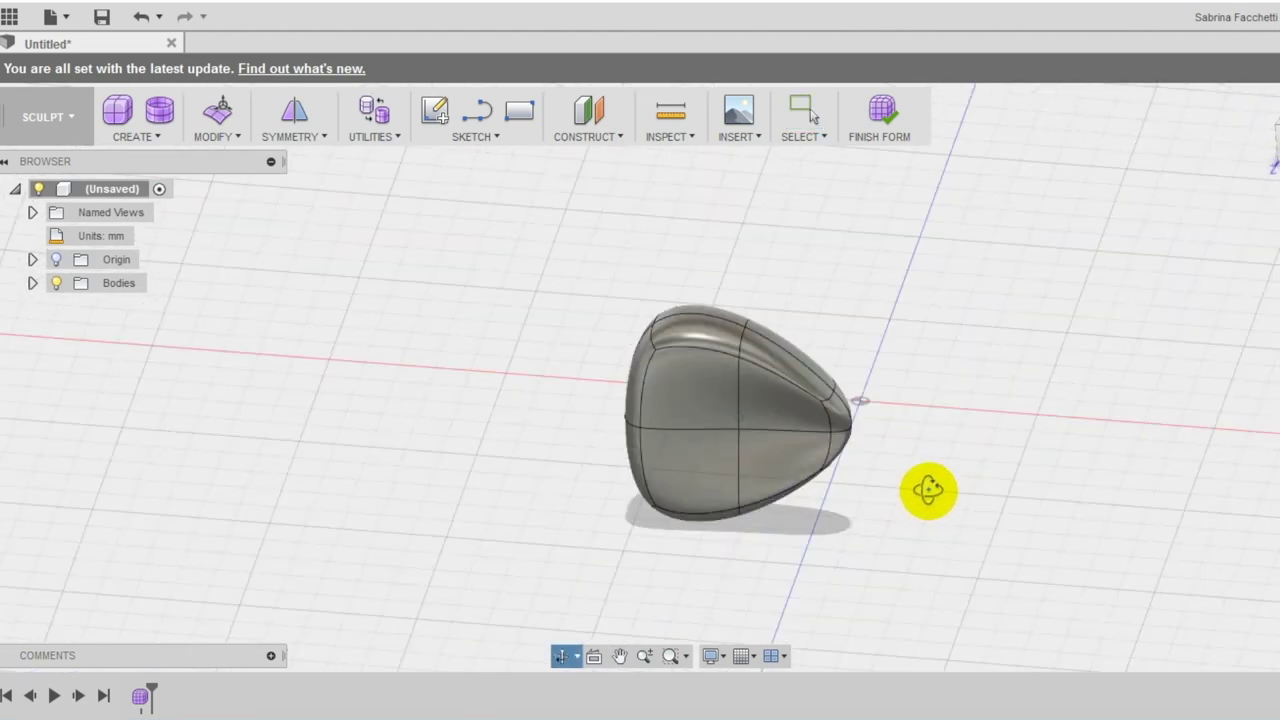
left_click(323, 140)
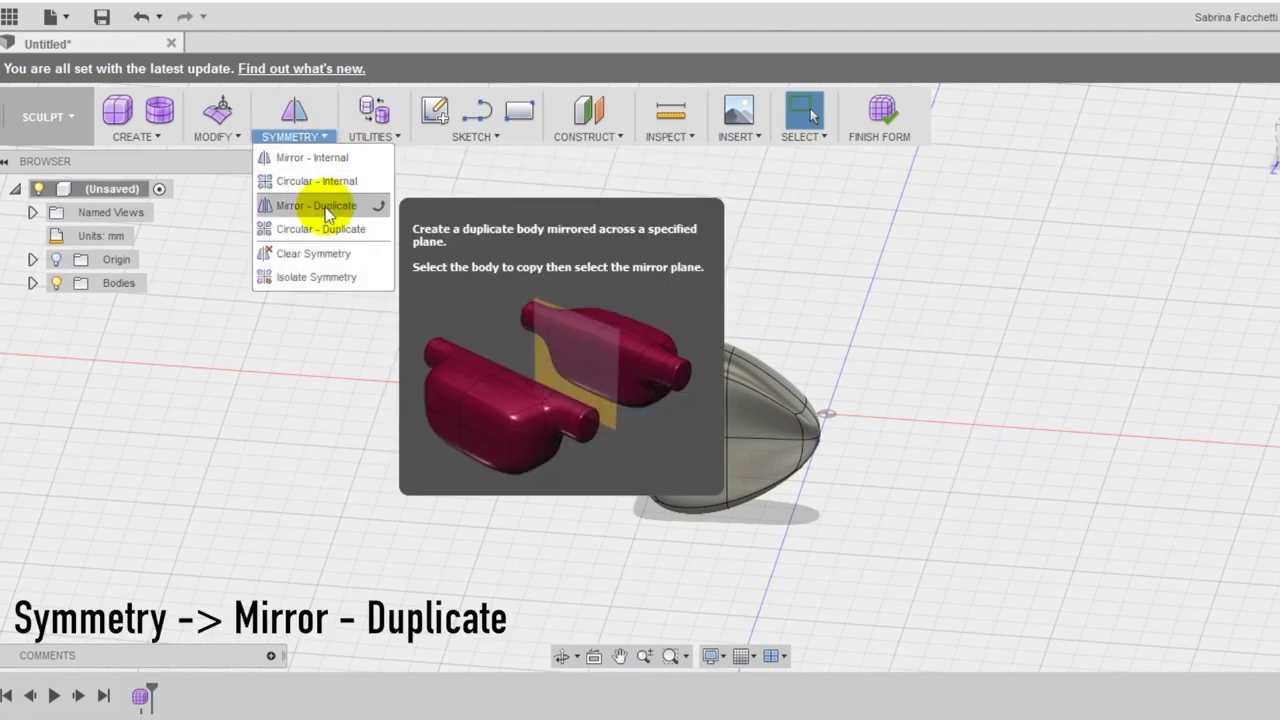
left_click(325, 207)
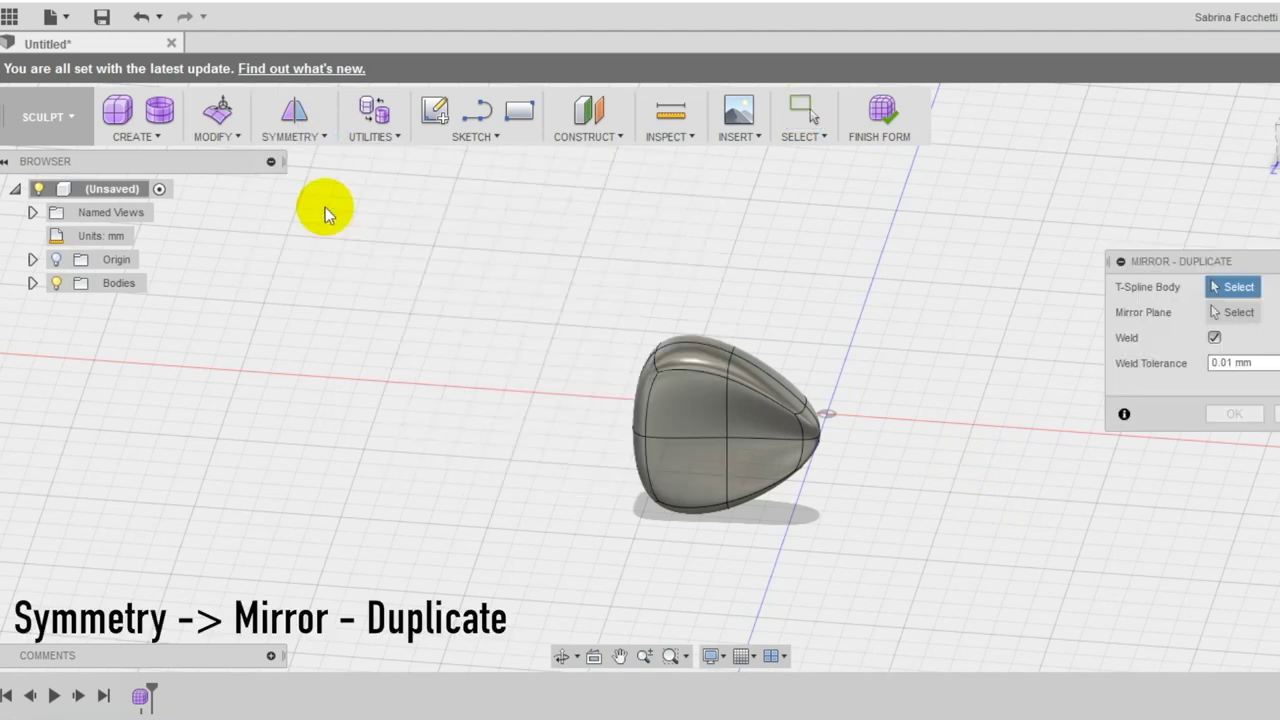
left_click(697, 413)
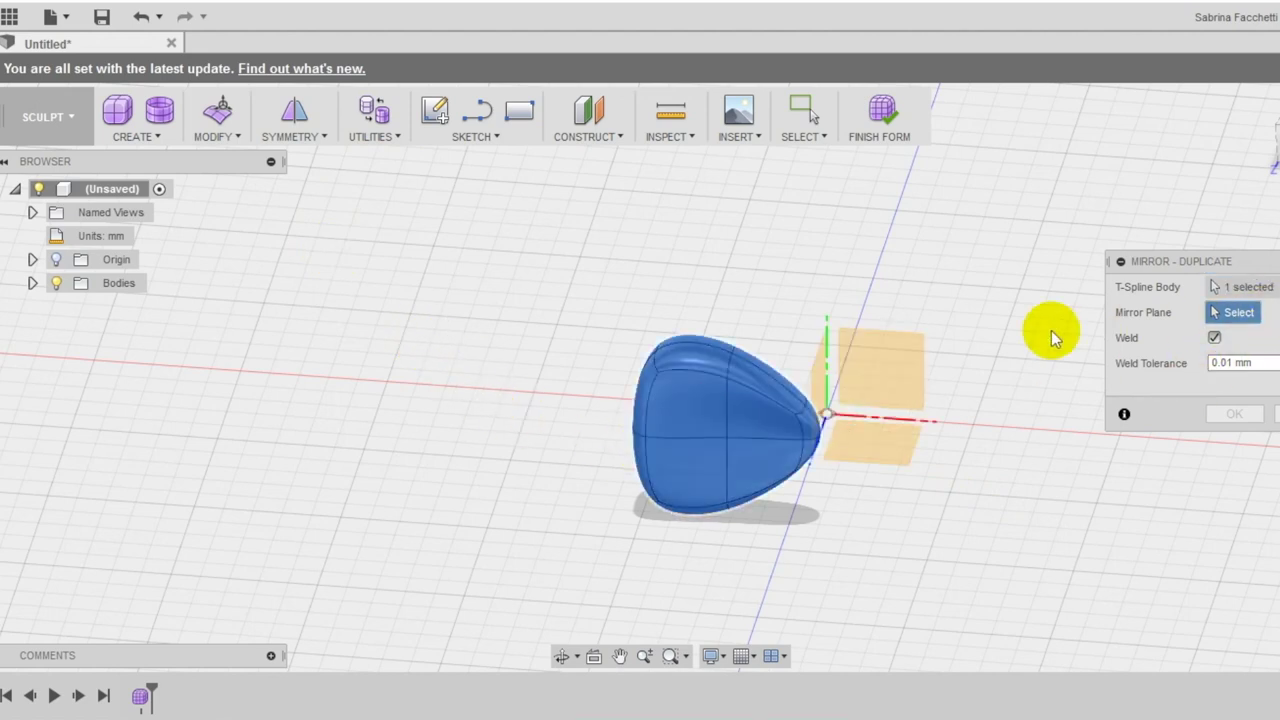
left_click(825, 389)
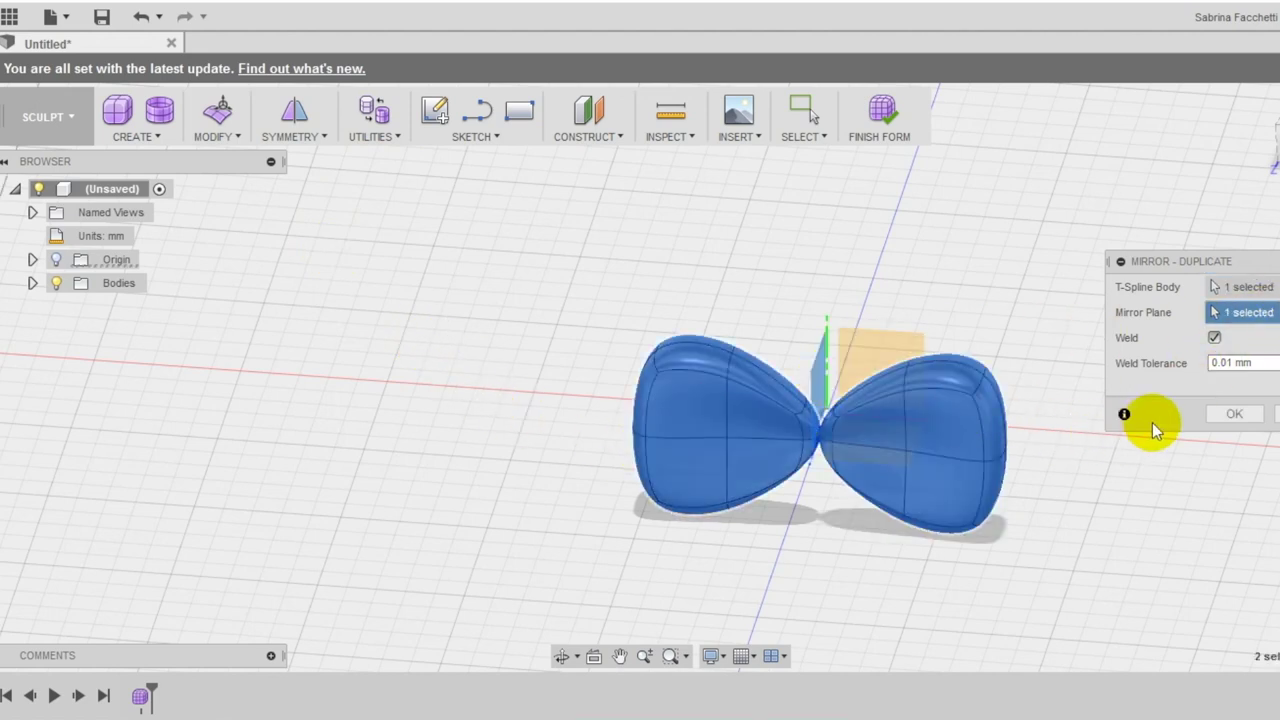
left_click(1232, 414)
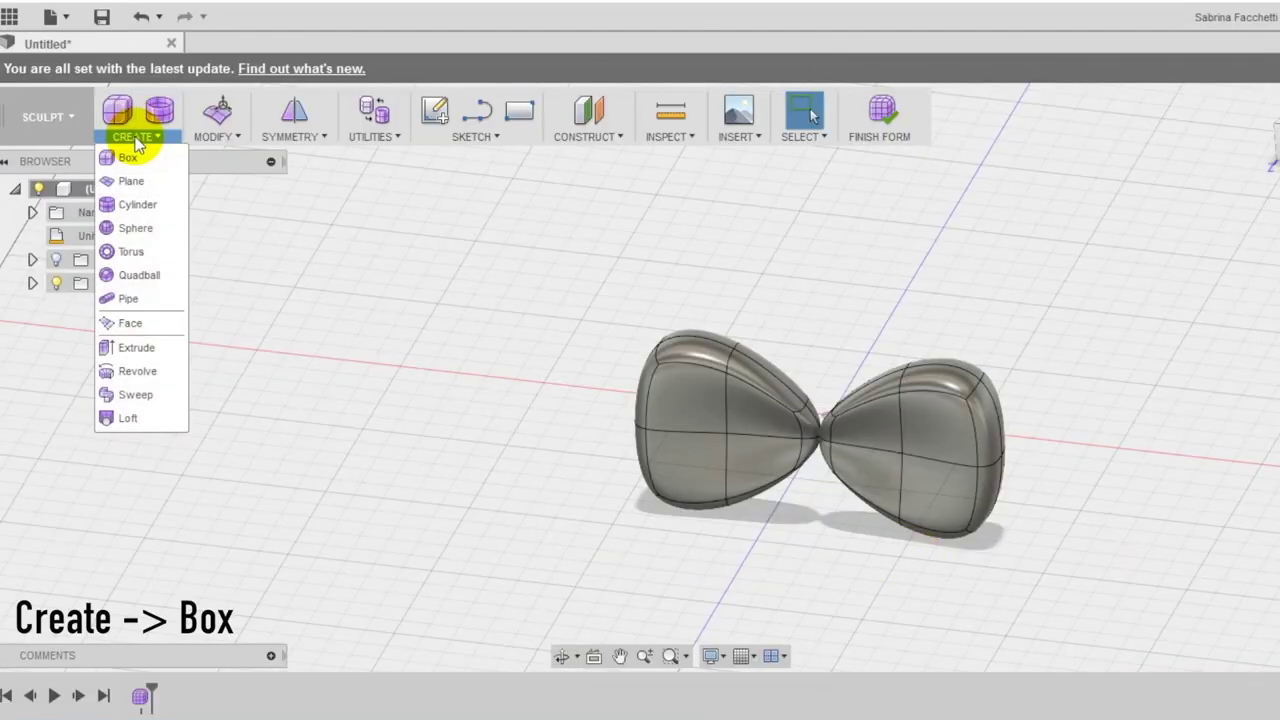
- Create a T-spline box on the XY plane, centered where the two tips meet, 20 mm wide and 30 mm high
left_click(115, 155)
left_click(870, 364)
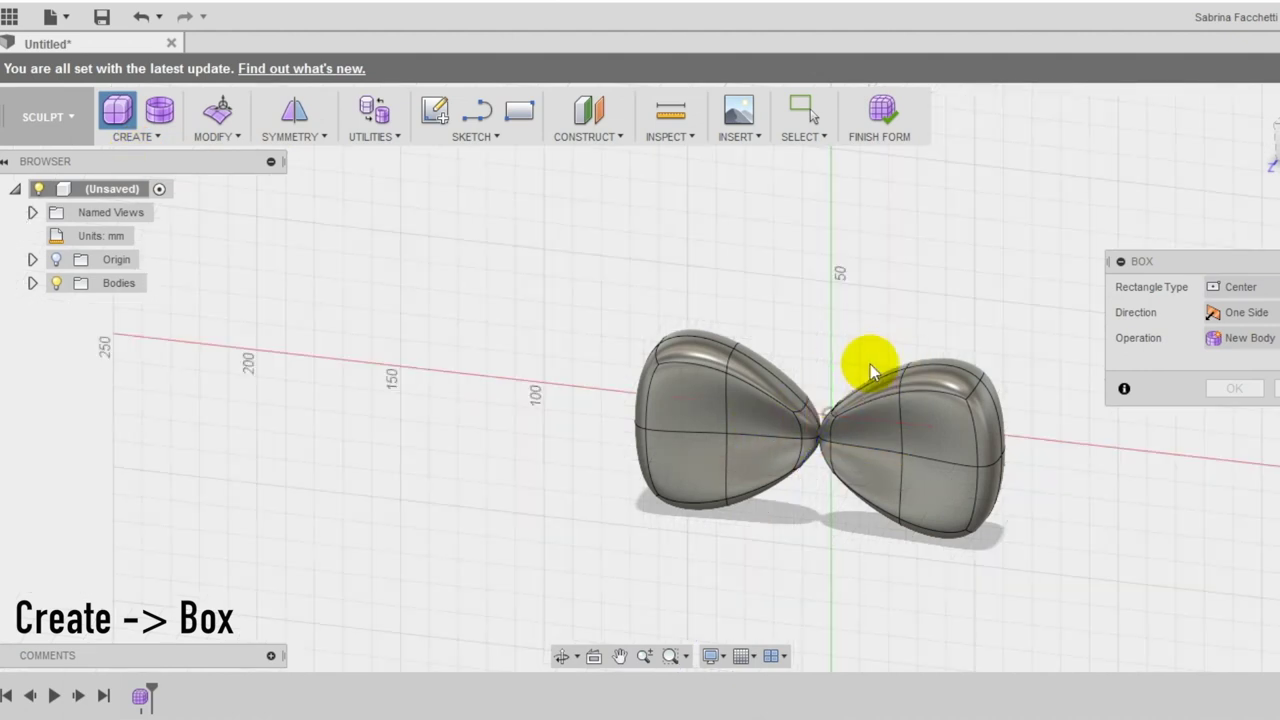
left_click(1272, 150)
scroll(1026, 394, "up", 2)
scroll(906, 385, "up", 3)
left_click(730, 407)
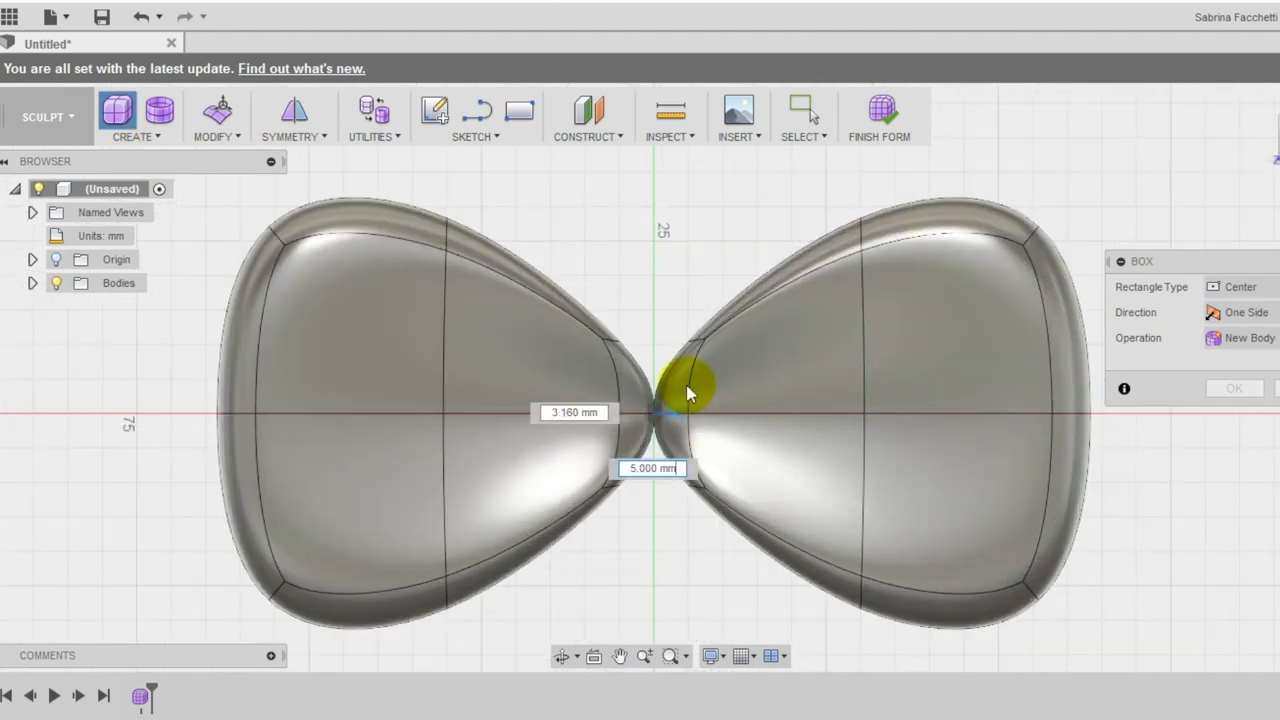
type("2")
key("BackSpace")
type("30")
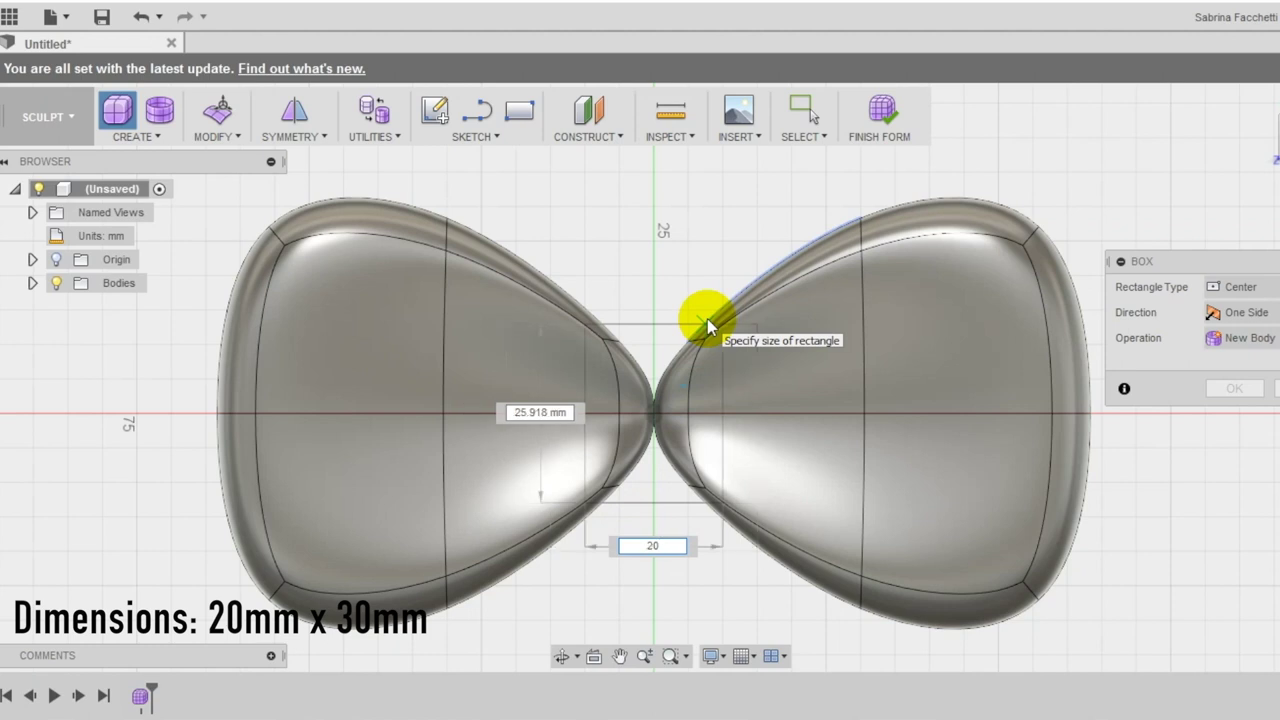
key("Return")
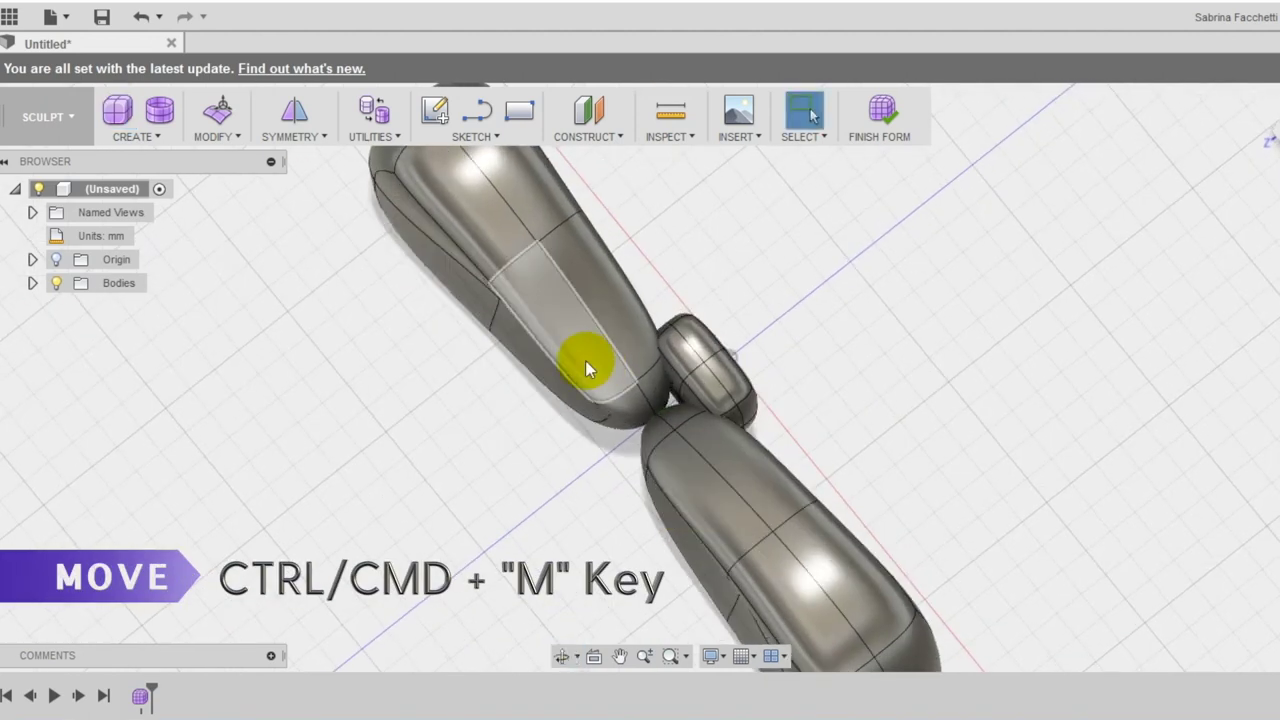
left_click(216, 136)
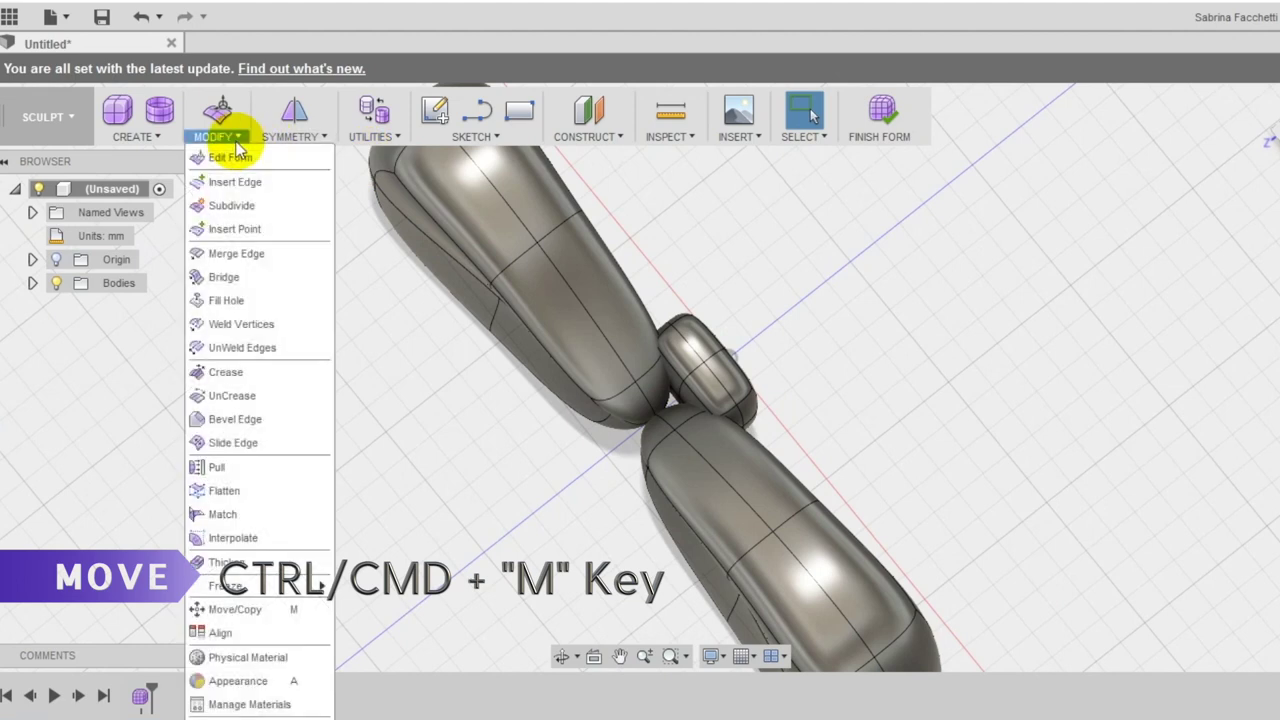
left_click(245, 606)
left_click(668, 405)
left_click_drag(662, 416, 612, 454)
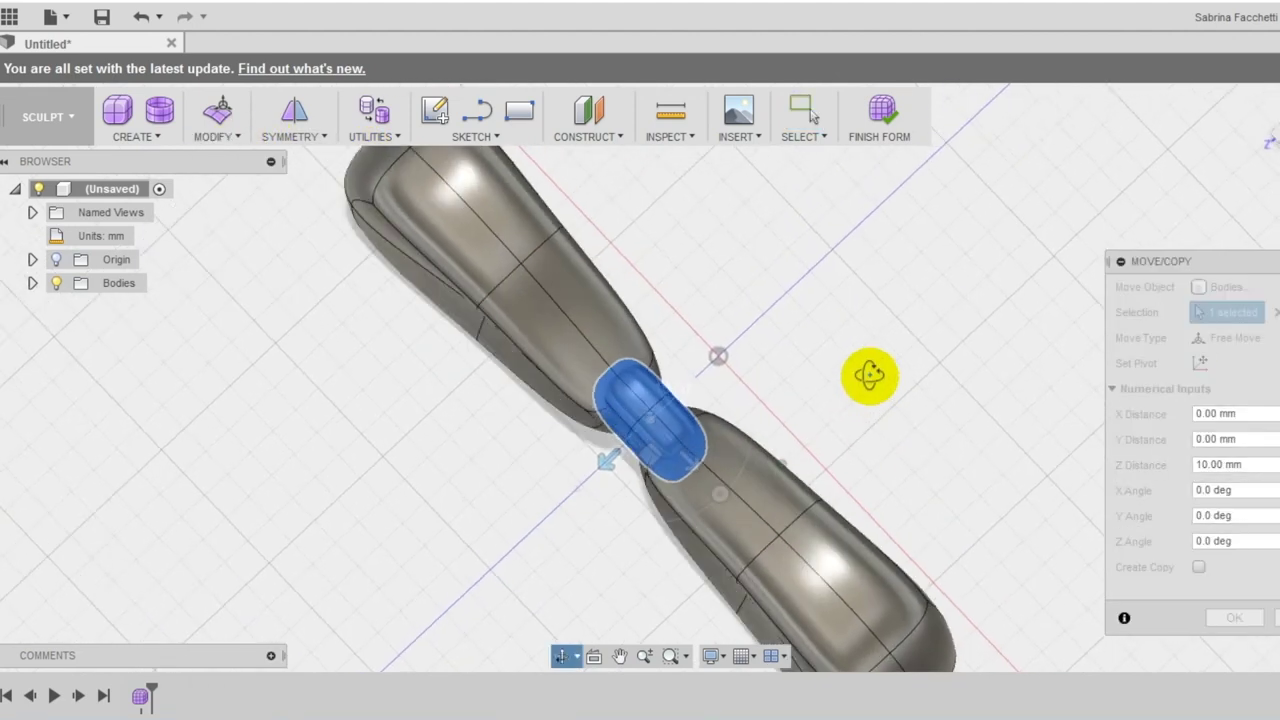
middle_click_drag(870, 376, 871, 349, "shift")
left_click_drag(629, 480, 623, 506)
key("ctrl+z")
scroll(623, 506, "up", 5)
left_click_drag(657, 429, 654, 432)
type("z")
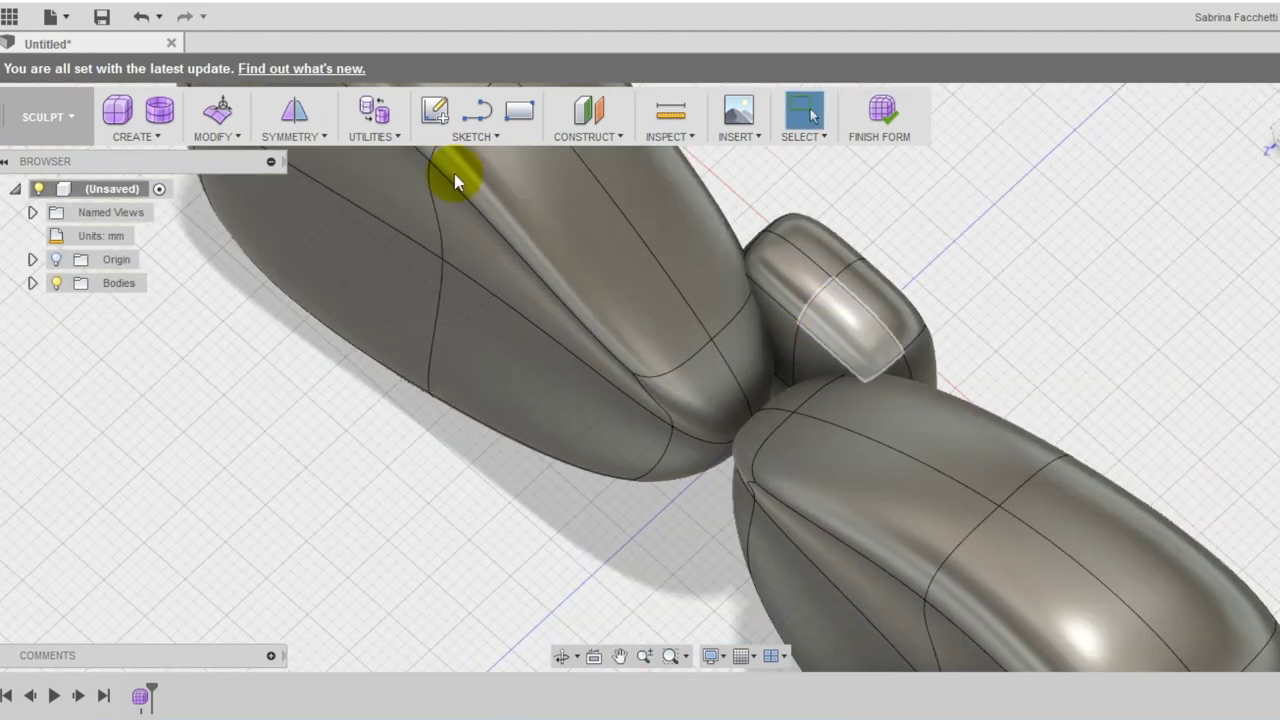
- Move the small center box 10 mm along Z so that it sits between the two mirrored tips
left_click(217, 120)
left_click(251, 608)
left_click(777, 457)
left_click_drag(712, 463, 548, 470)
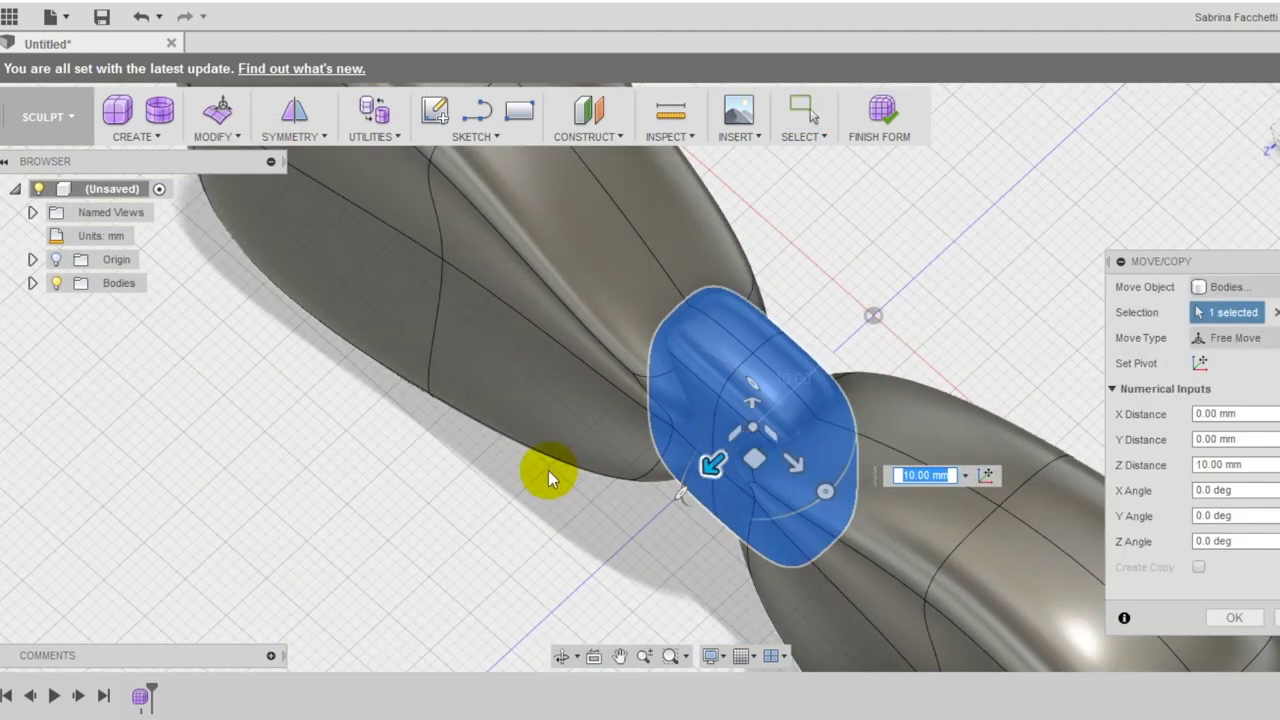
scroll(548, 470, "down", 2)
left_click(1234, 617)
middle_click_drag(1107, 420, 909, 454, "shift")
scroll(940, 616, "down", 3)
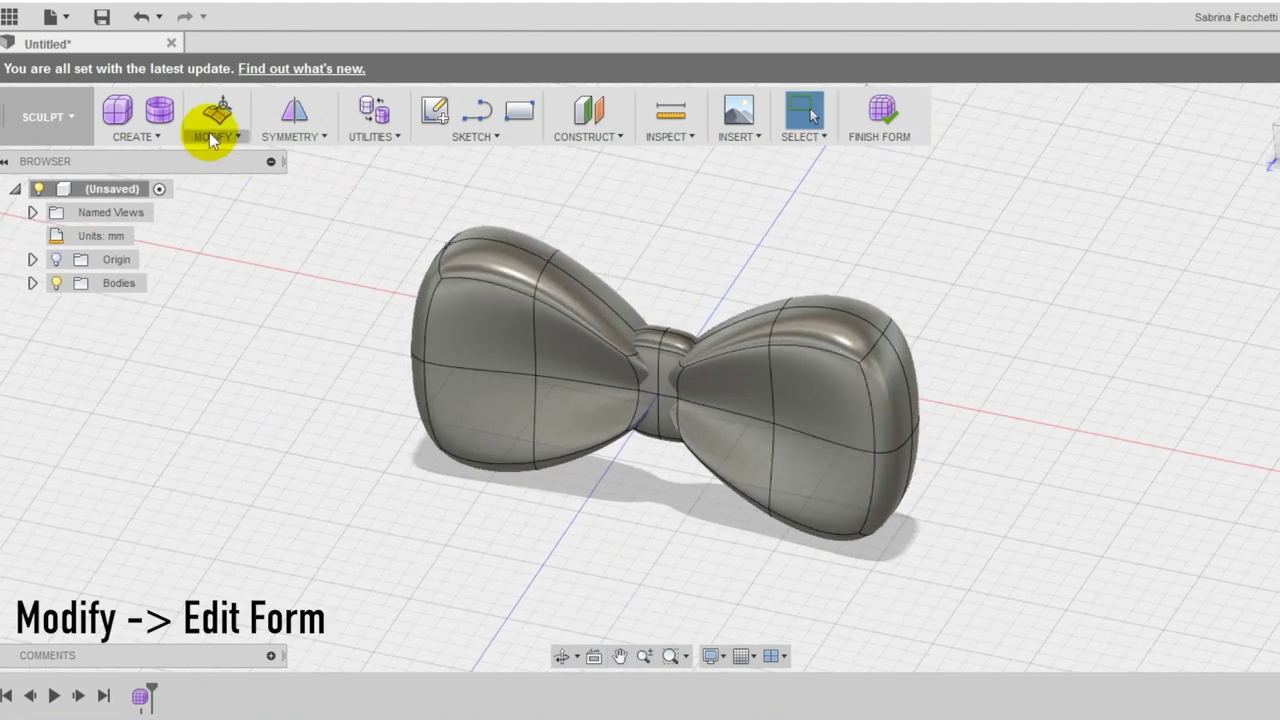
- Pull the twelve faces on one thickness half of the center knot slightly outward along Z with Edit Form
left_click(209, 132)
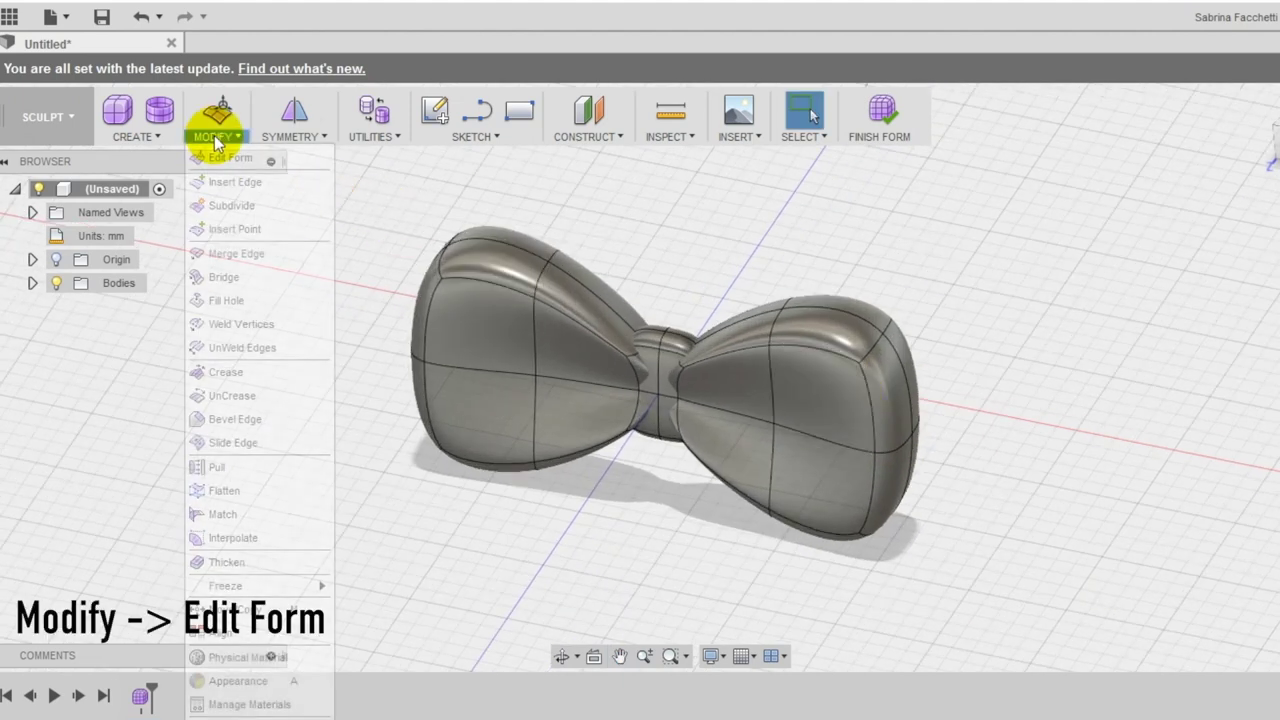
left_click(219, 159)
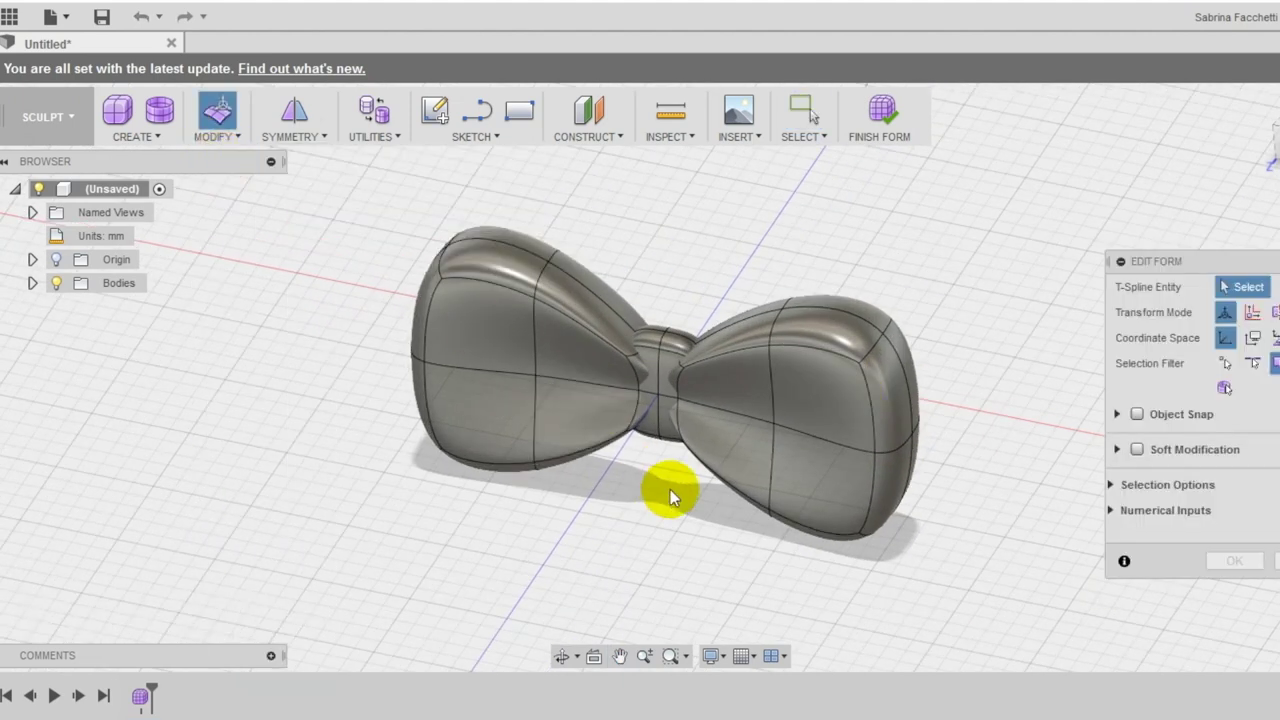
scroll(650, 420, "up", 3)
left_click(611, 301)
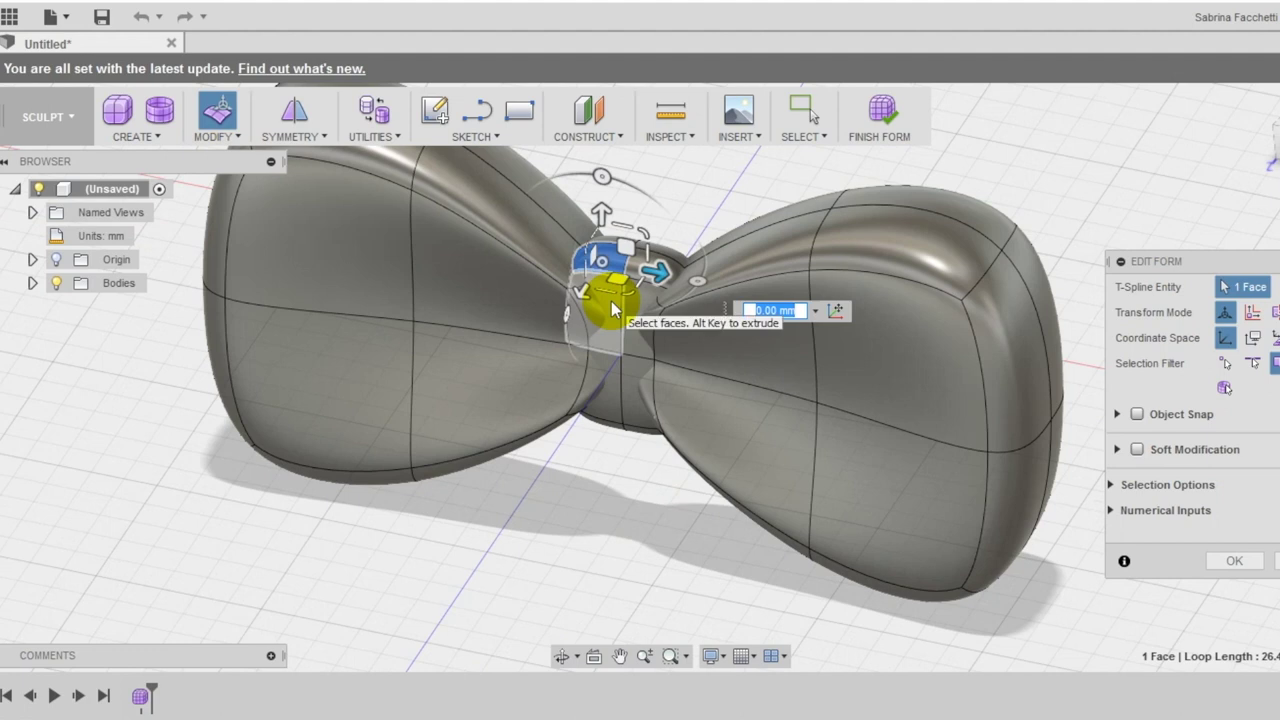
left_click(611, 301, "ctrl")
left_click(663, 268, "ctrl")
left_click(637, 350, "shift")
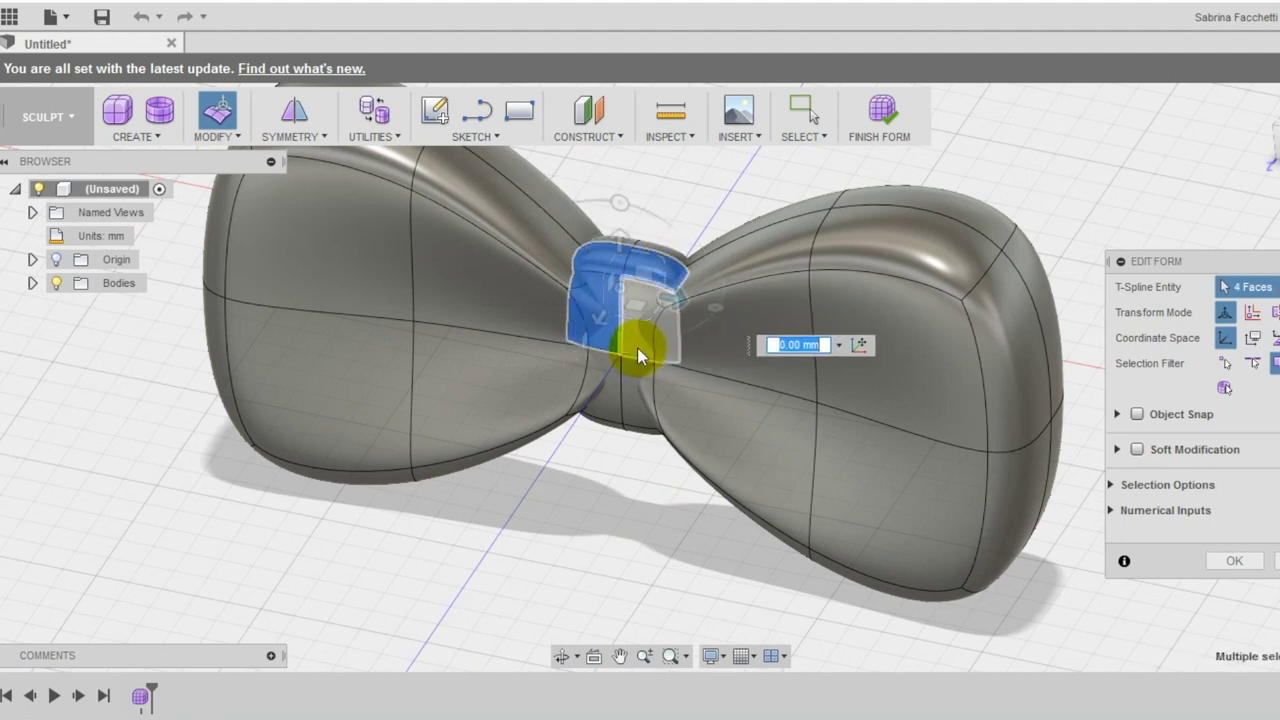
left_click(631, 399, "shift")
left_click(615, 405, "shift")
middle_click_drag(635, 485, 641, 422, "shift")
left_click(643, 425, "shift")
left_click(604, 428, "shift")
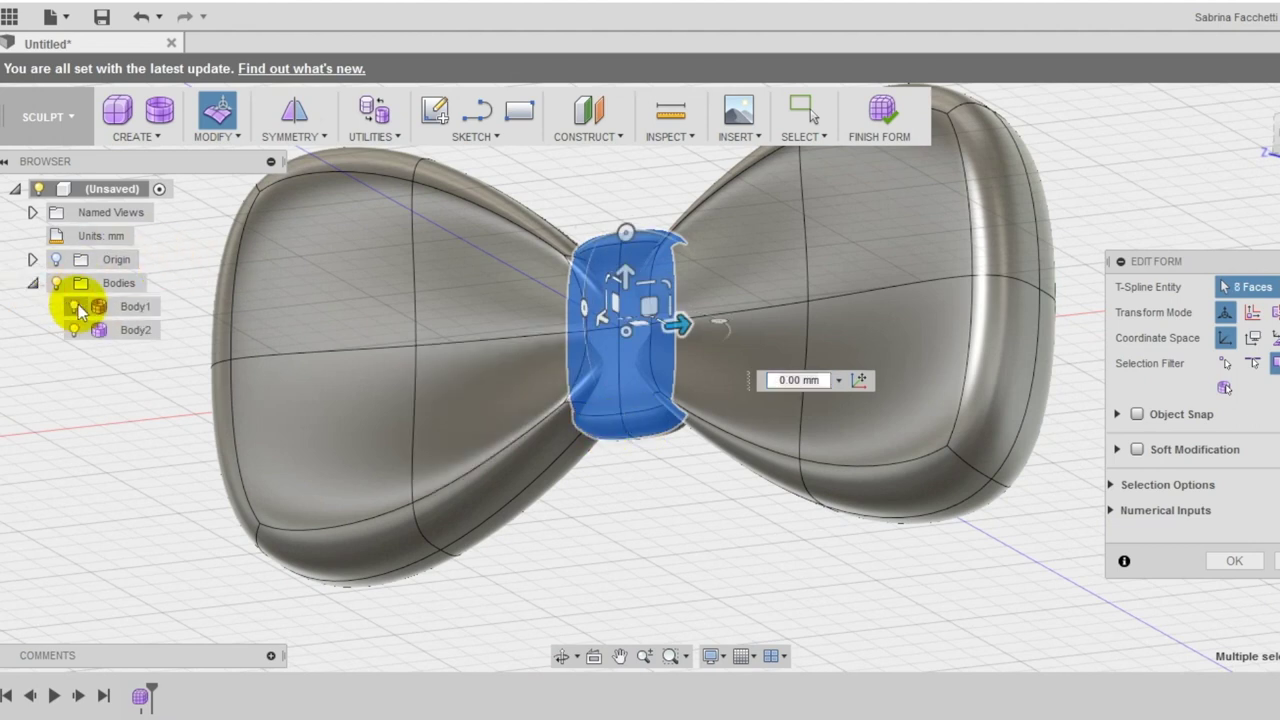
left_click(75, 306)
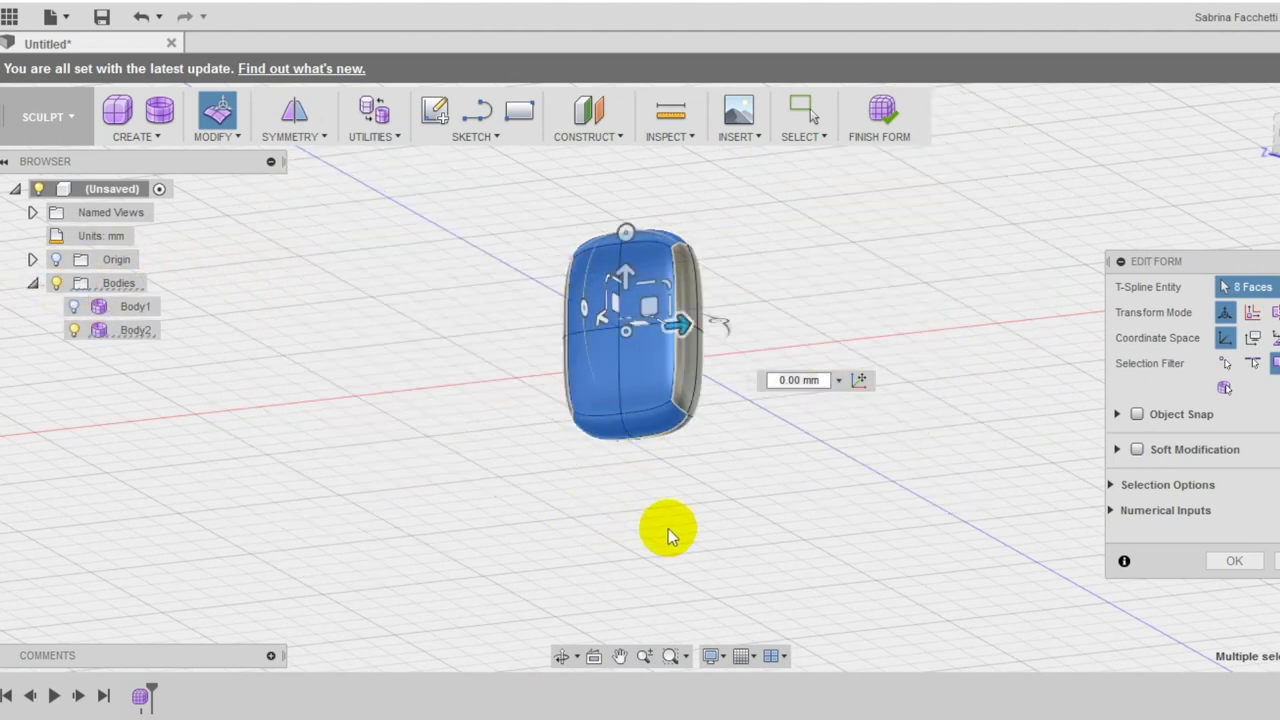
middle_click_drag(668, 528, 590, 600, "shift")
left_click(75, 306)
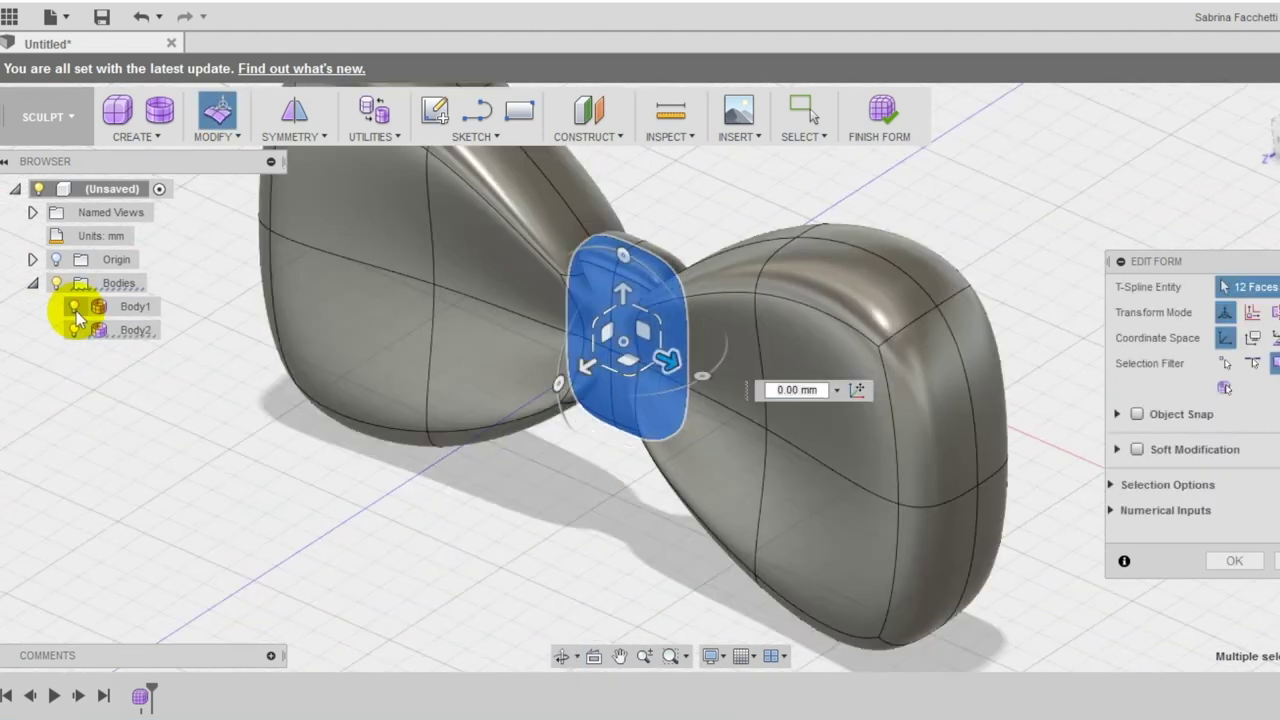
middle_click_drag(580, 543, 556, 588, "shift")
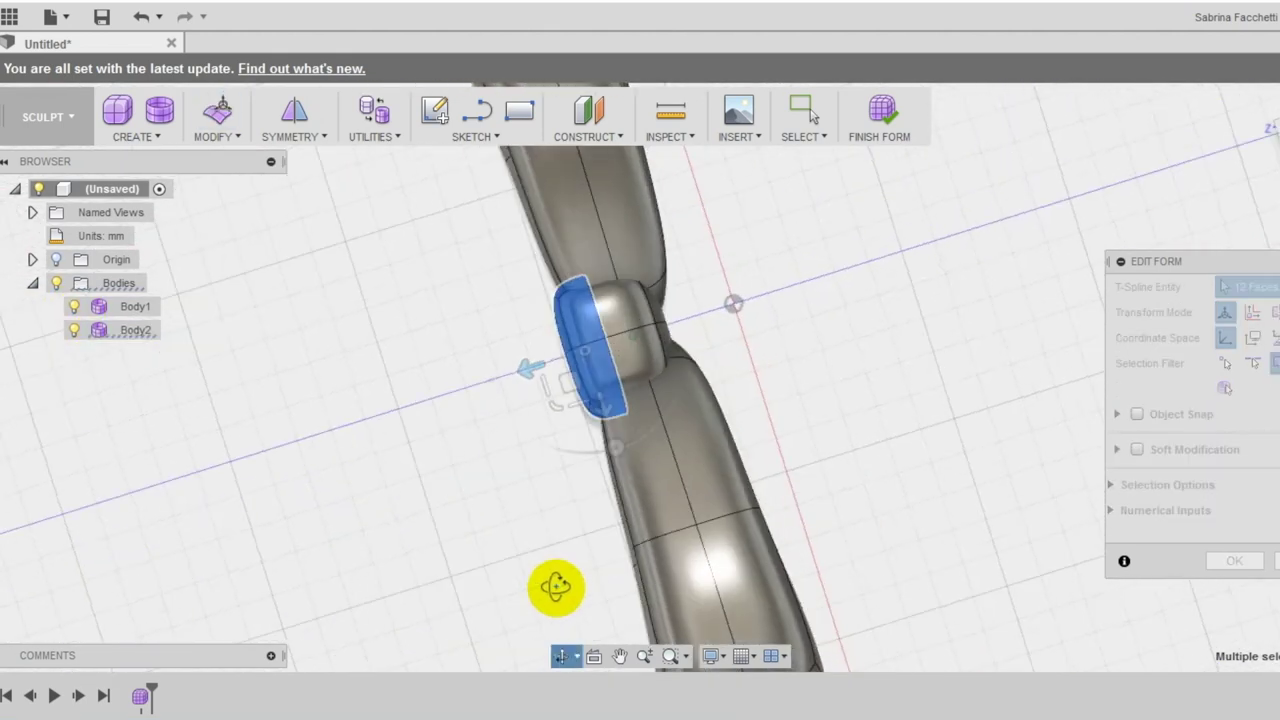
mouse_move(532, 367)
left_mouse_down()
mouse_move(509, 377)
mouse_move(523, 373)
left_mouse_up()
left_click(1234, 560)
- Isolate the center knot, pull the twelve faces of its opposite half outward along Z with Edit Form, and show the bow halves again
middle_click_drag(1017, 549, 676, 406, "shift")
left_click(74, 306)
left_click(217, 136)
left_click(236, 161)
left_click(705, 329)
left_click(662, 325, "shift")
scroll(664, 360, "up", 3)
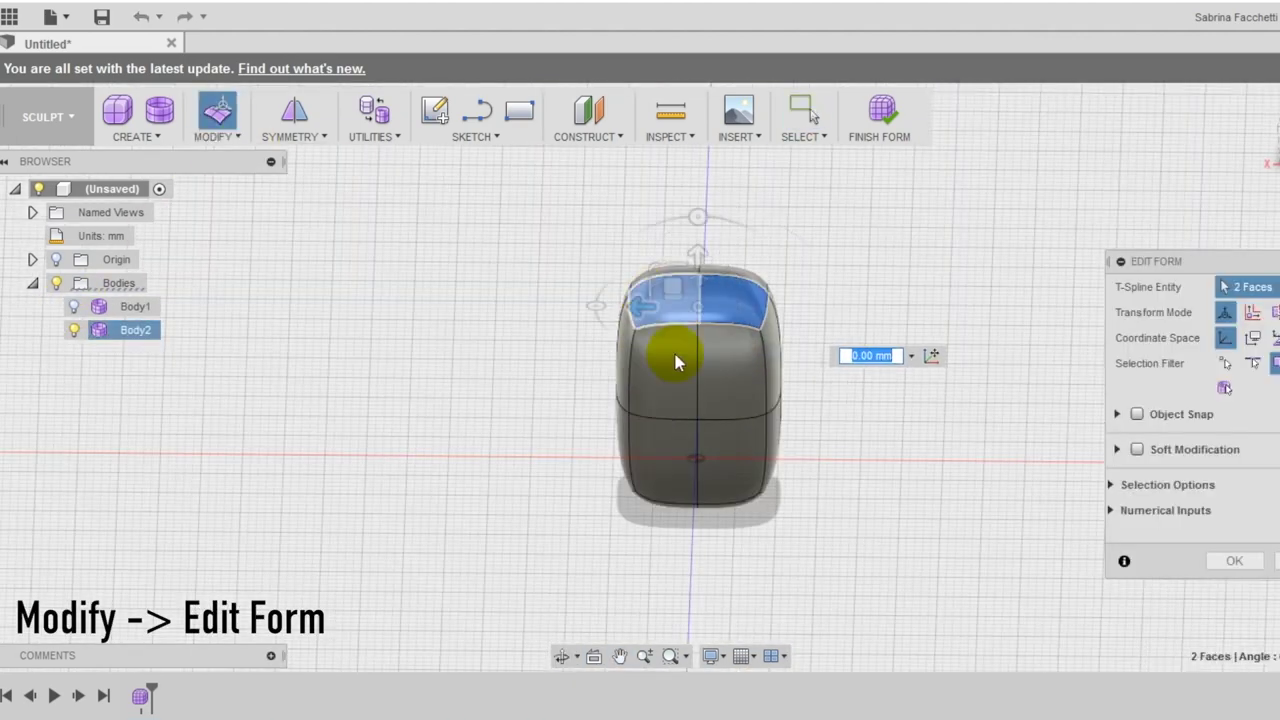
left_click(676, 360, "shift")
left_click(710, 445, "shift")
middle_click_drag(710, 445, 653, 343, "shift")
left_click(653, 343, "shift")
left_click(653, 440, "shift")
middle_click_drag(653, 440, 789, 558, "shift")
left_click(696, 480, "shift")
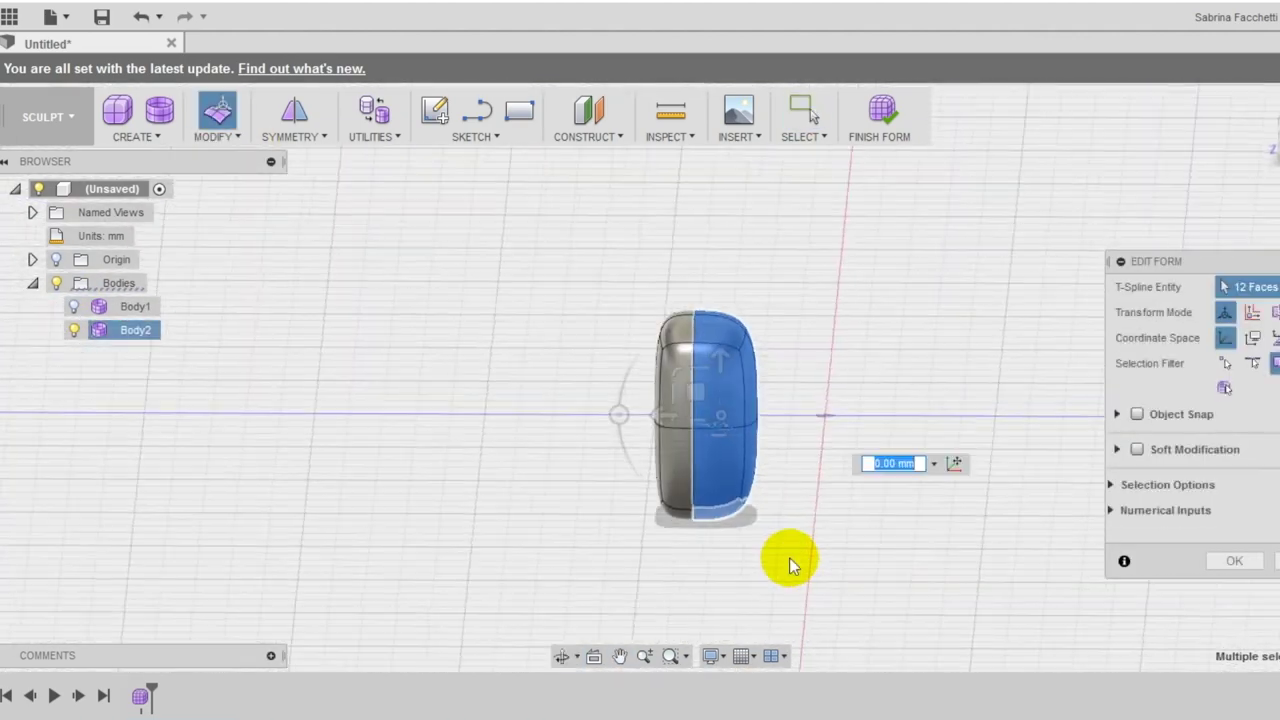
left_click(74, 306)
middle_click_drag(880, 600, 720, 470, "shift")
left_click(1232, 561)
middle_click_drag(1057, 543, 950, 520, "shift")
left_click(32, 283)
middle_click_drag(1069, 511, 850, 380, "shift")
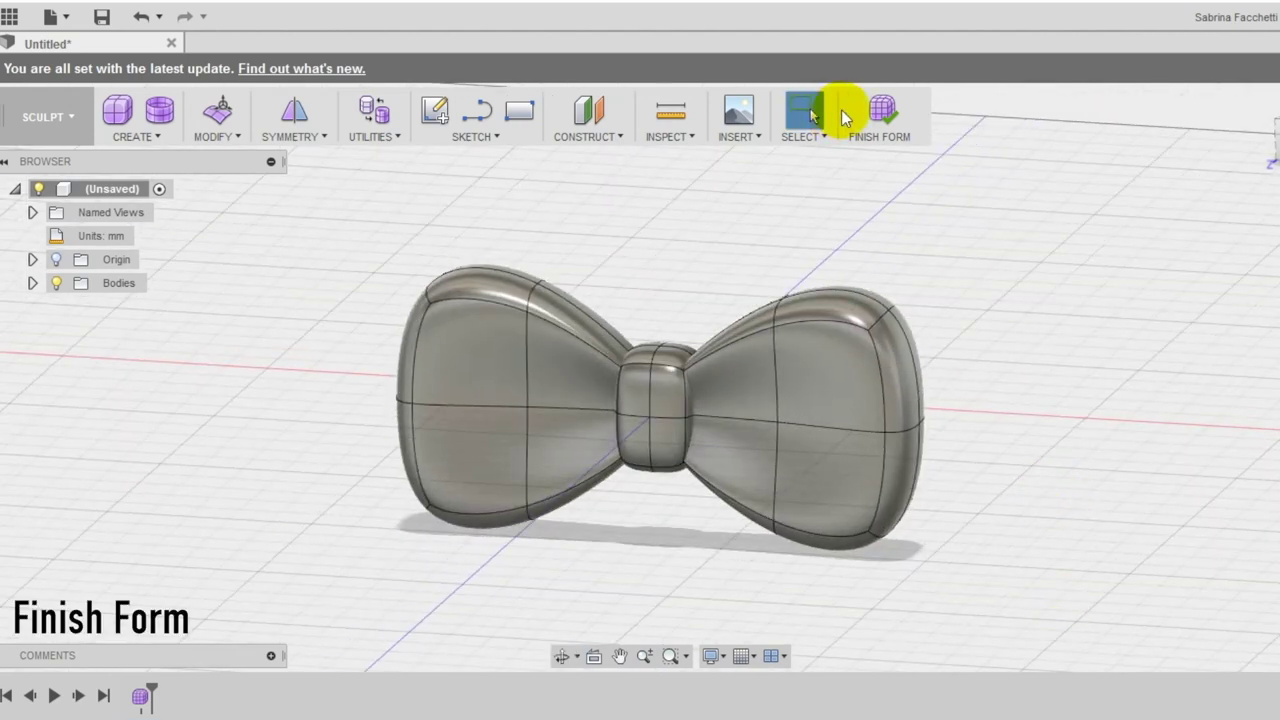
- Finish the form and join the two bow halves and the center knot into one body with Combine
left_click(883, 115)
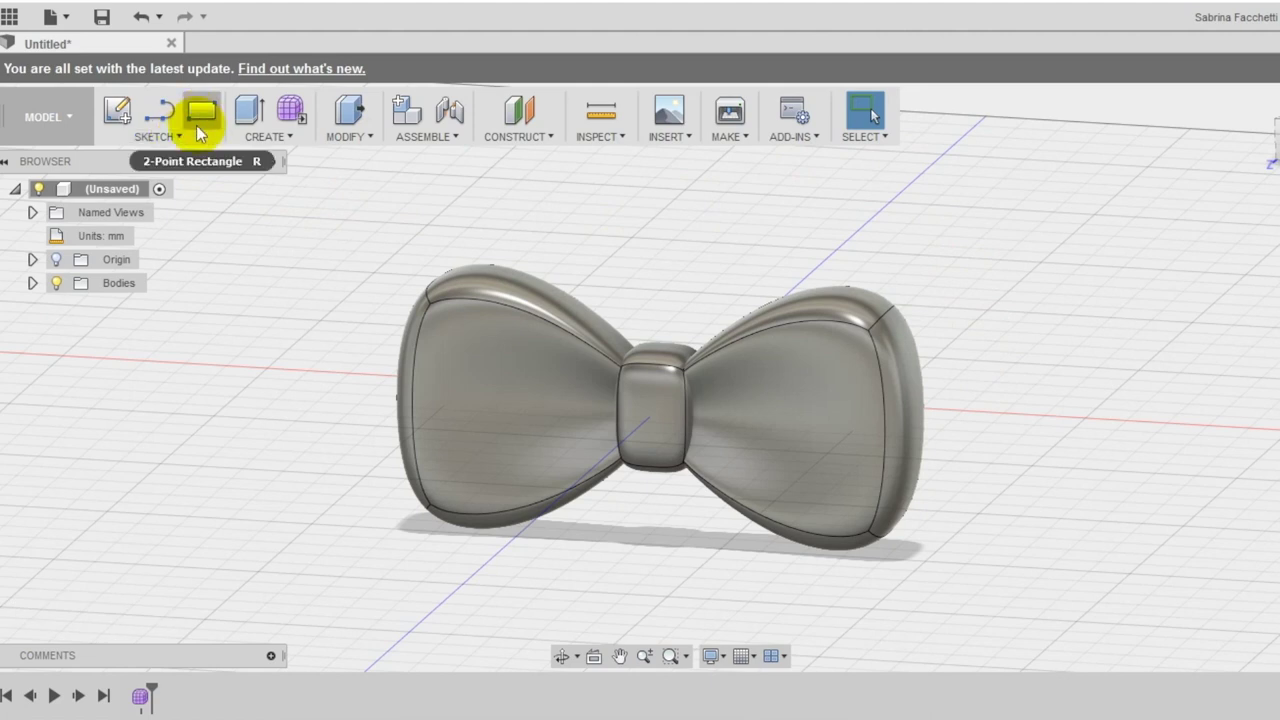
left_click(362, 140)
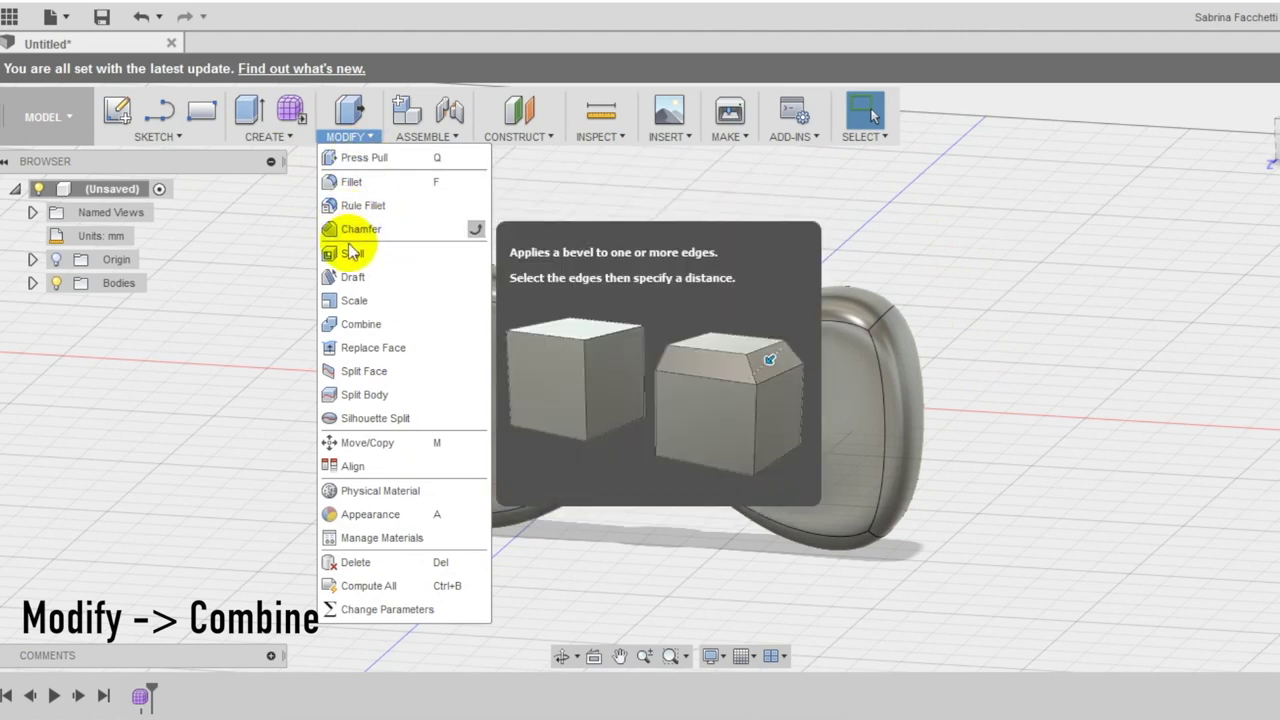
left_click(346, 325)
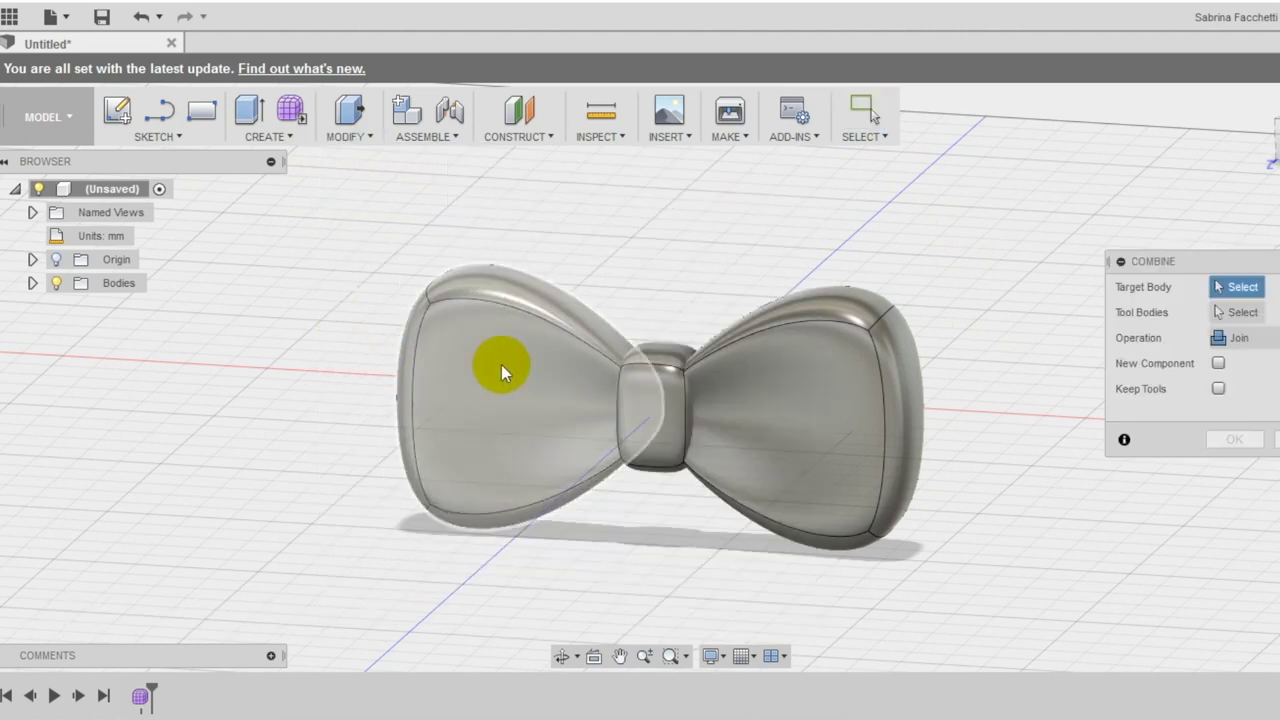
left_click(565, 368)
left_click(782, 399)
left_click(665, 362)
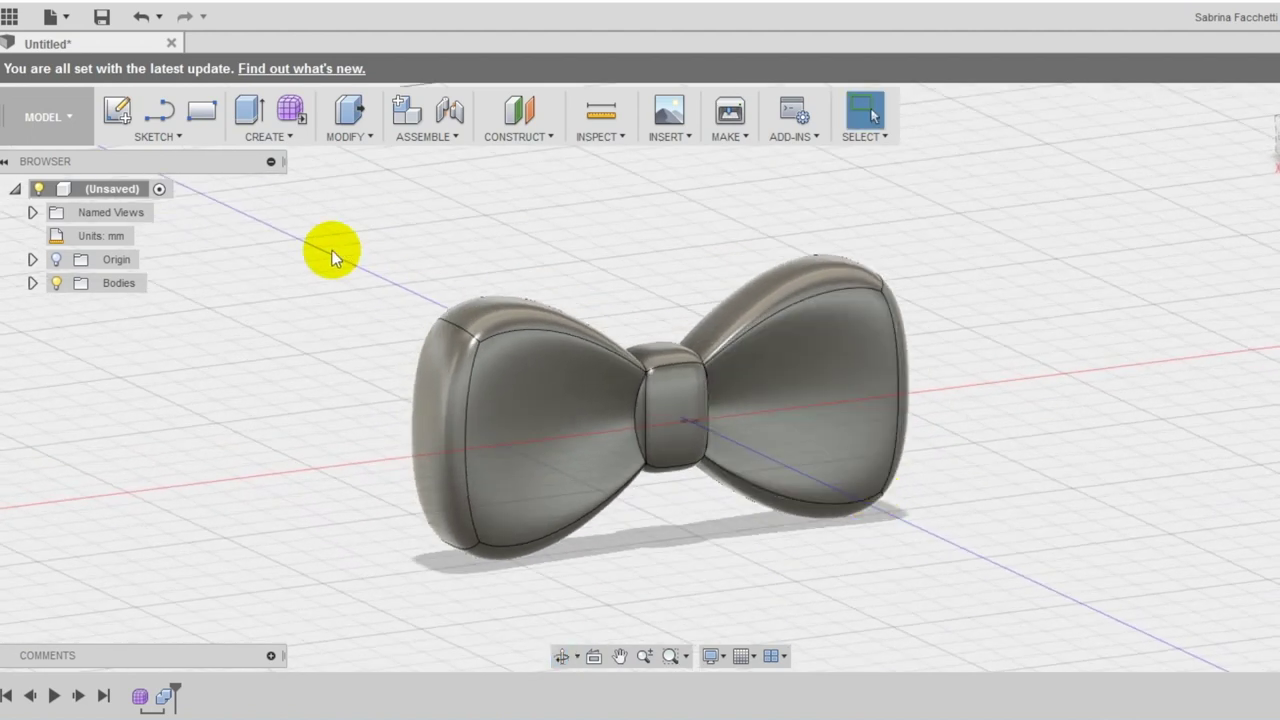
- Sketch a circle about 27 mm in diameter on the XZ plane, centered on the Z axis just beyond the knot and overlapping it
left_click(171, 138)
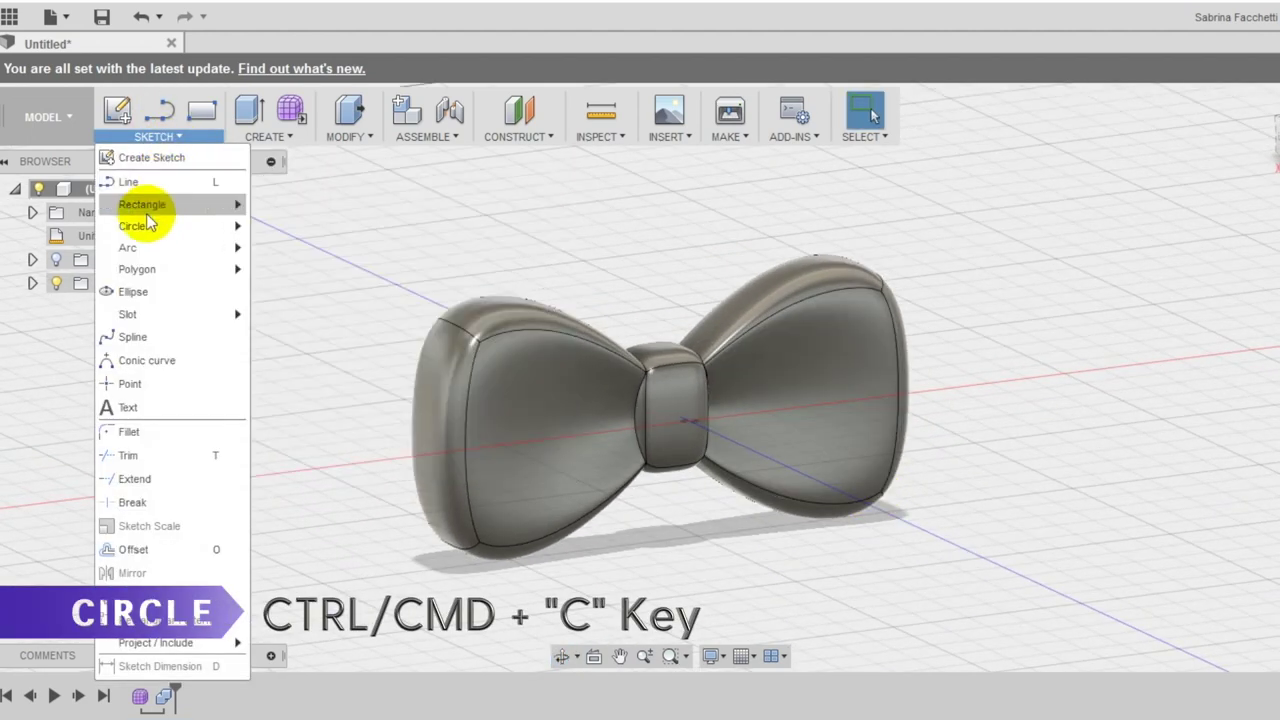
mouse_move(145, 225)
left_click(290, 226)
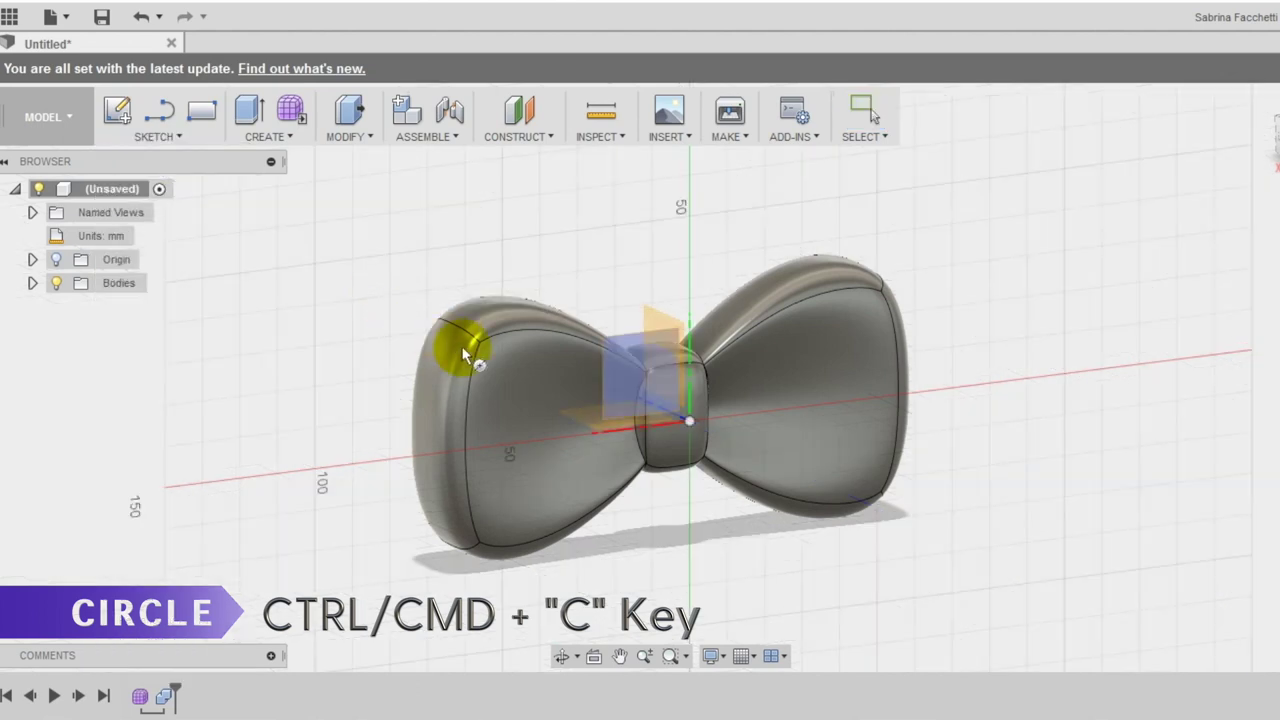
left_click(582, 419)
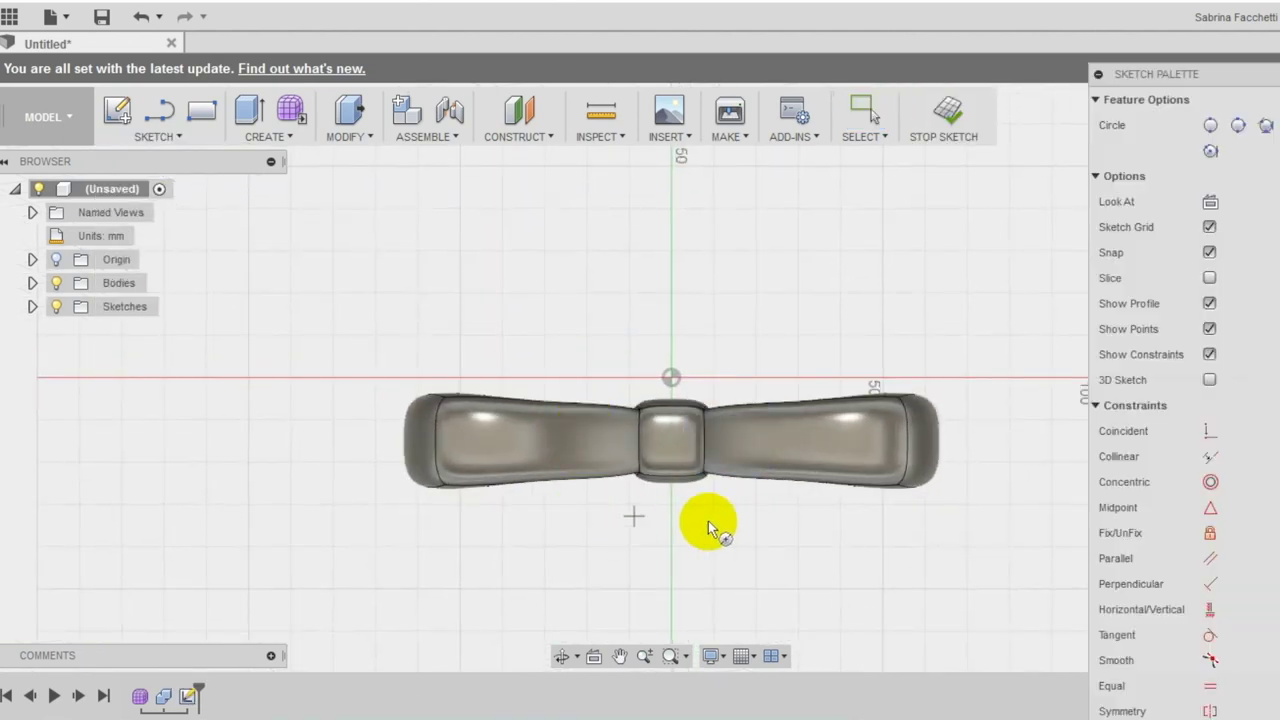
scroll(708, 521, "up", 3)
left_click(651, 497)
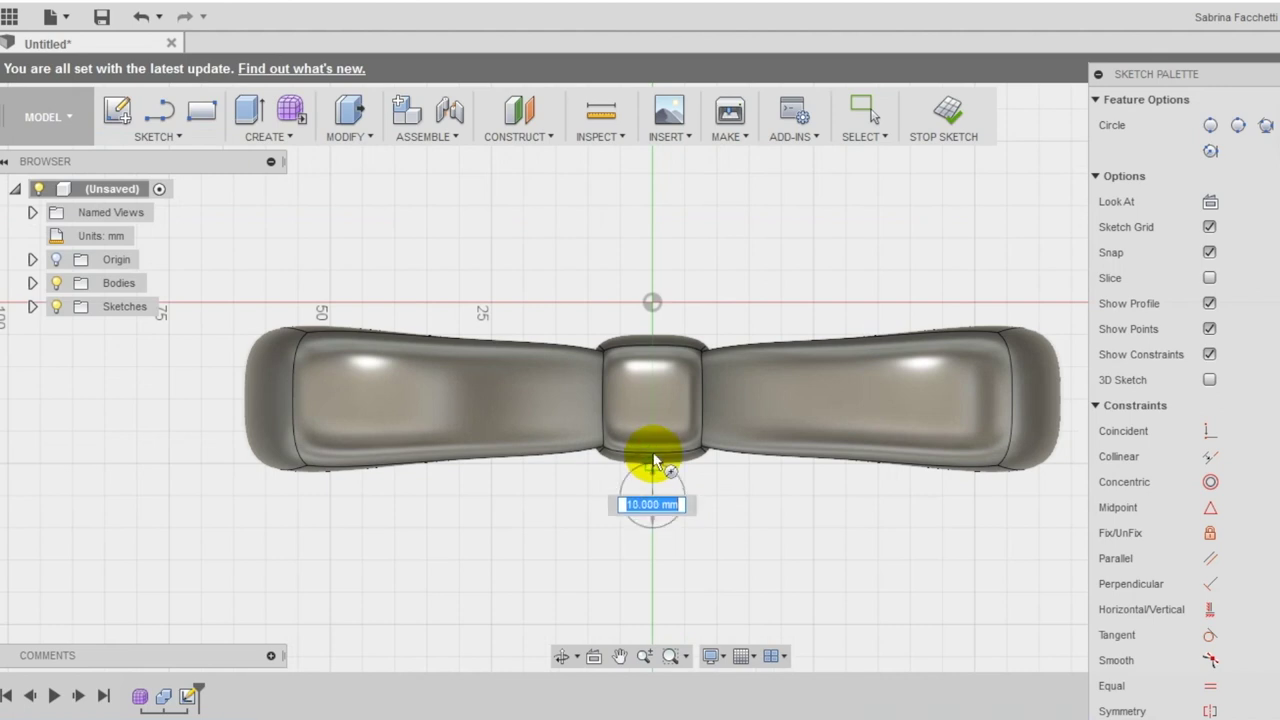
type("25")
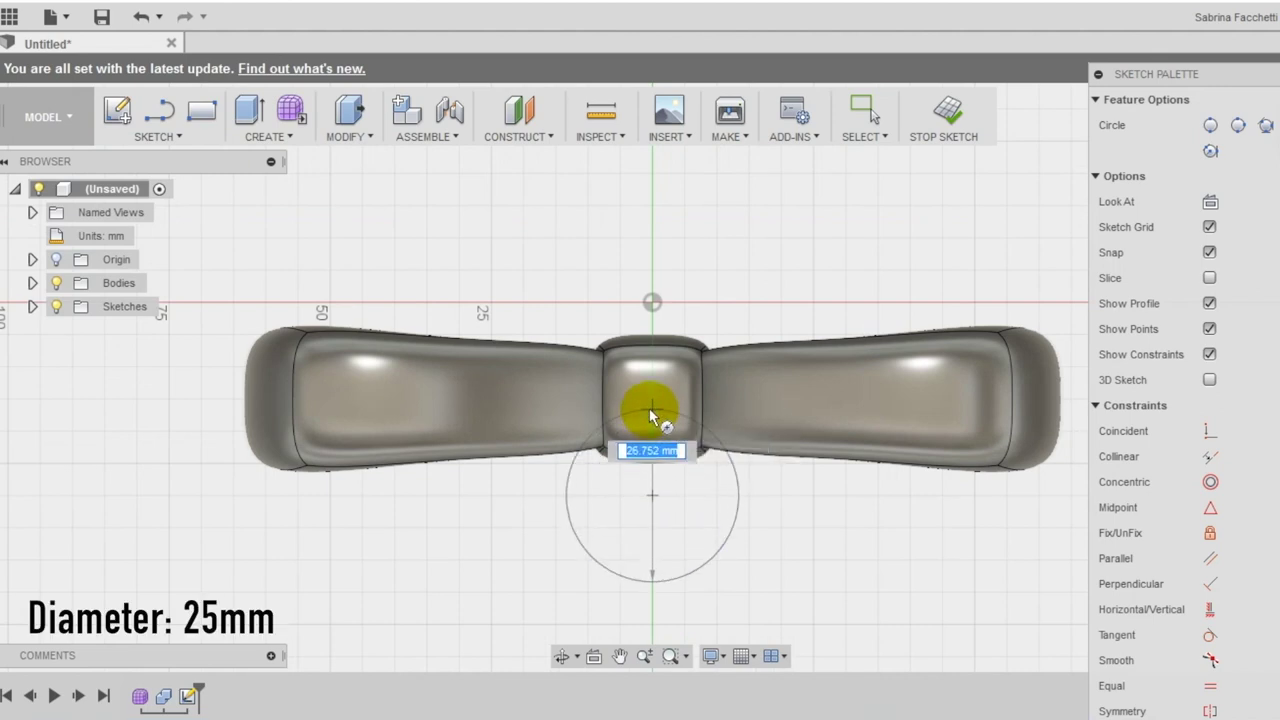
key("Return")
key("Escape")
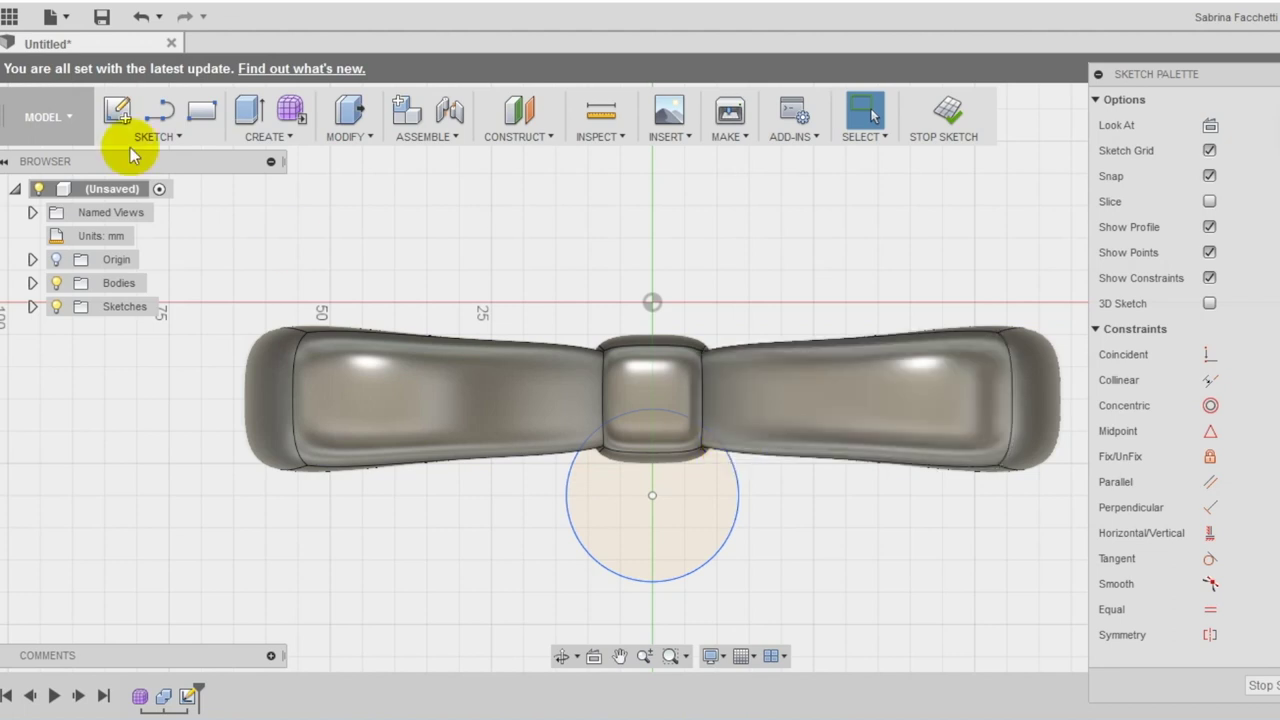
- Dimension the circle's diameter and set it to 25 mm
left_click(157, 131)
left_click(175, 651)
left_click(566, 526)
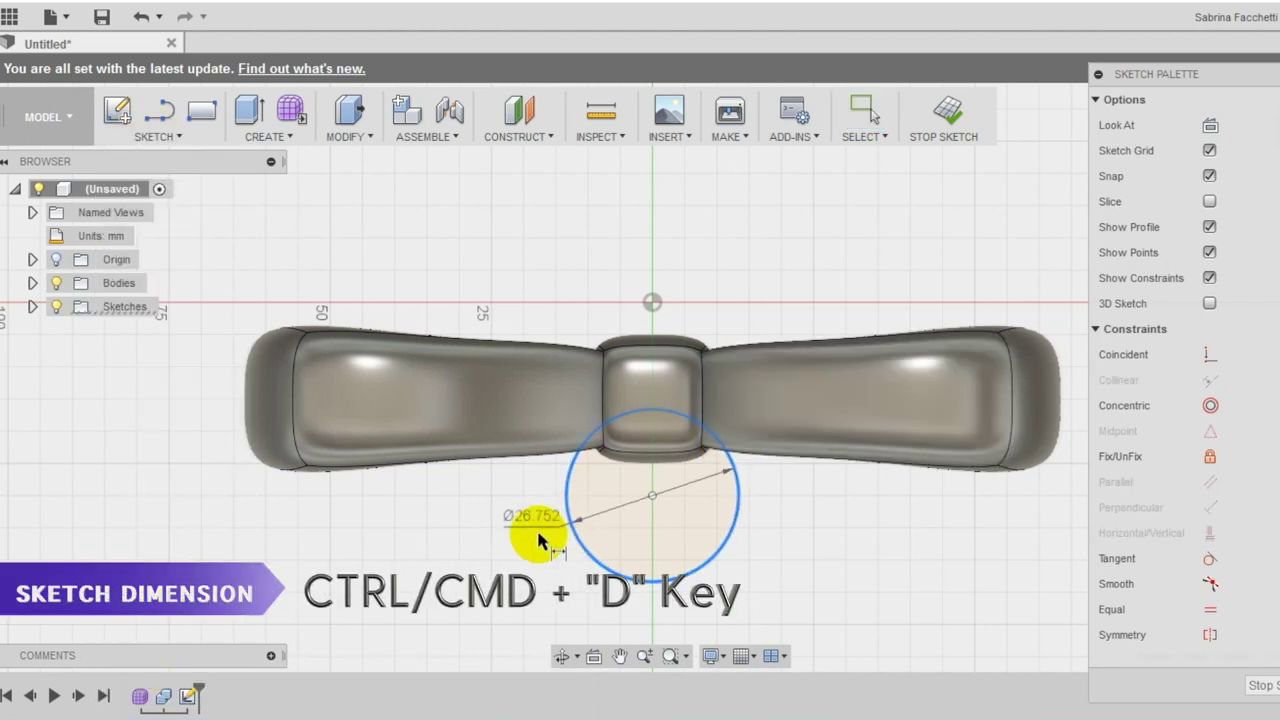
left_click(490, 514)
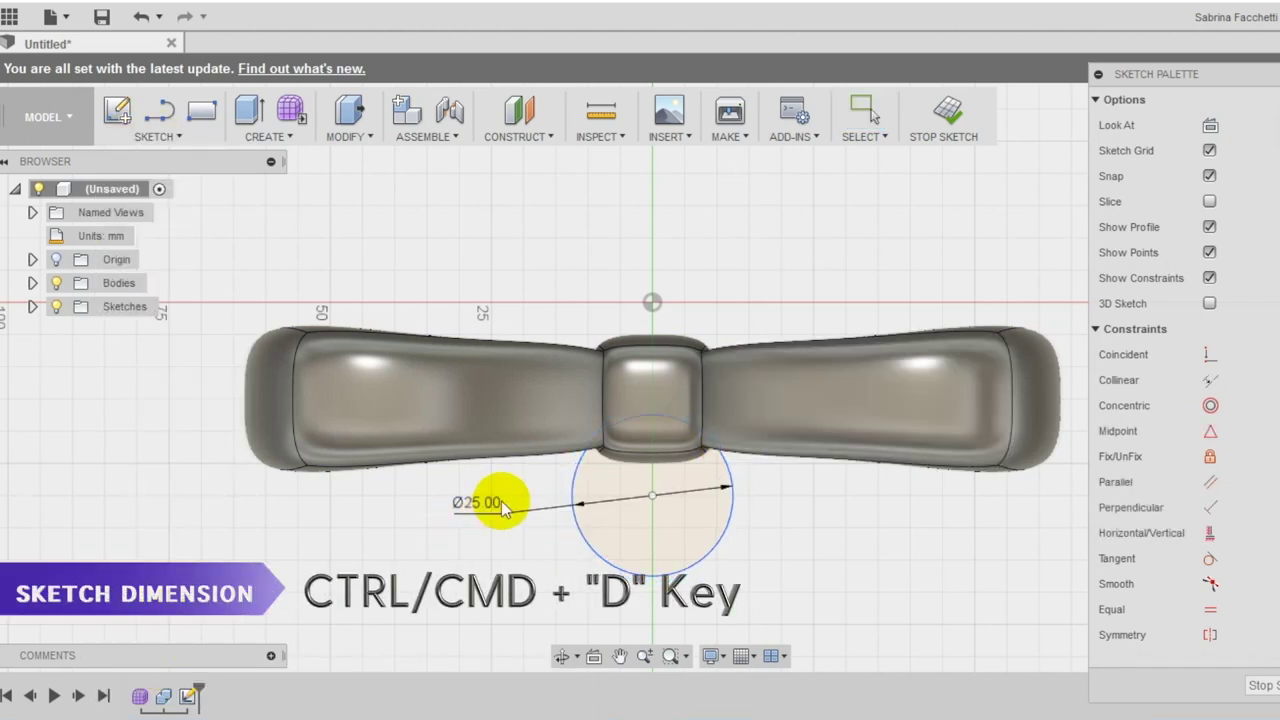
key("Escape")
left_click_drag(652, 497, 653, 496)
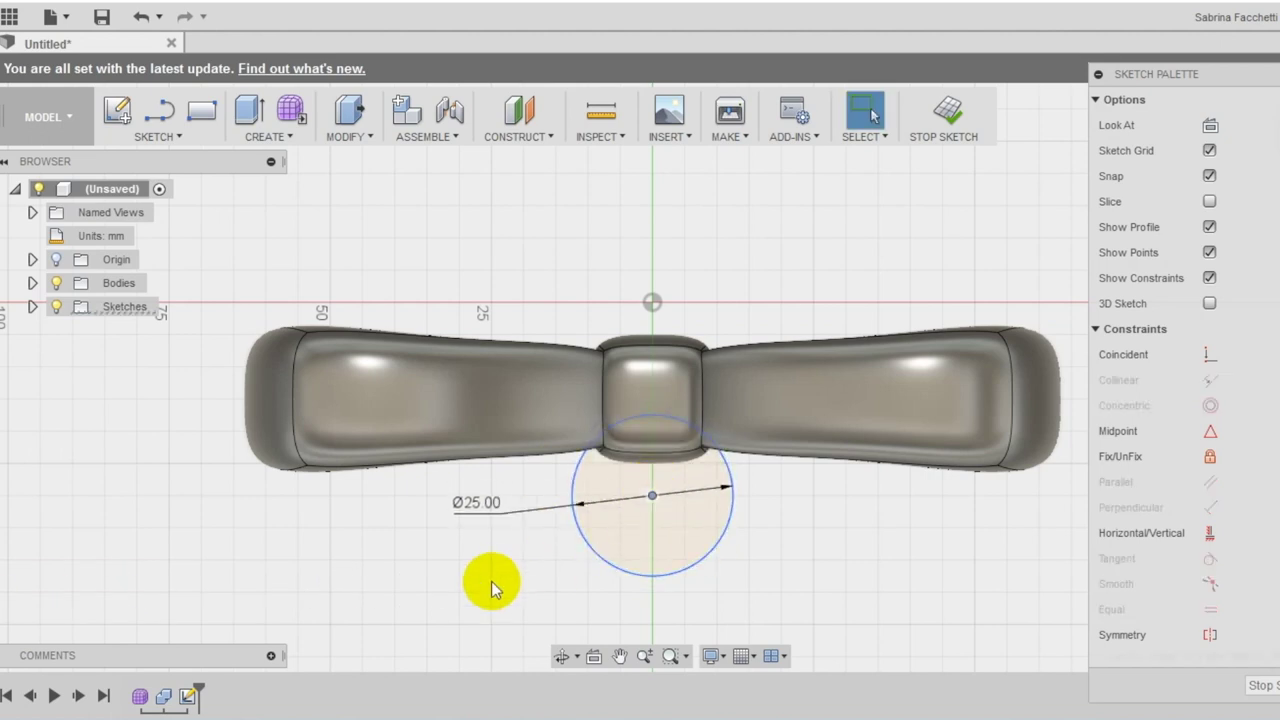
- Draw a horizontal line through the circle's center from one side of the circle to the other
left_click(160, 138)
left_click(161, 186)
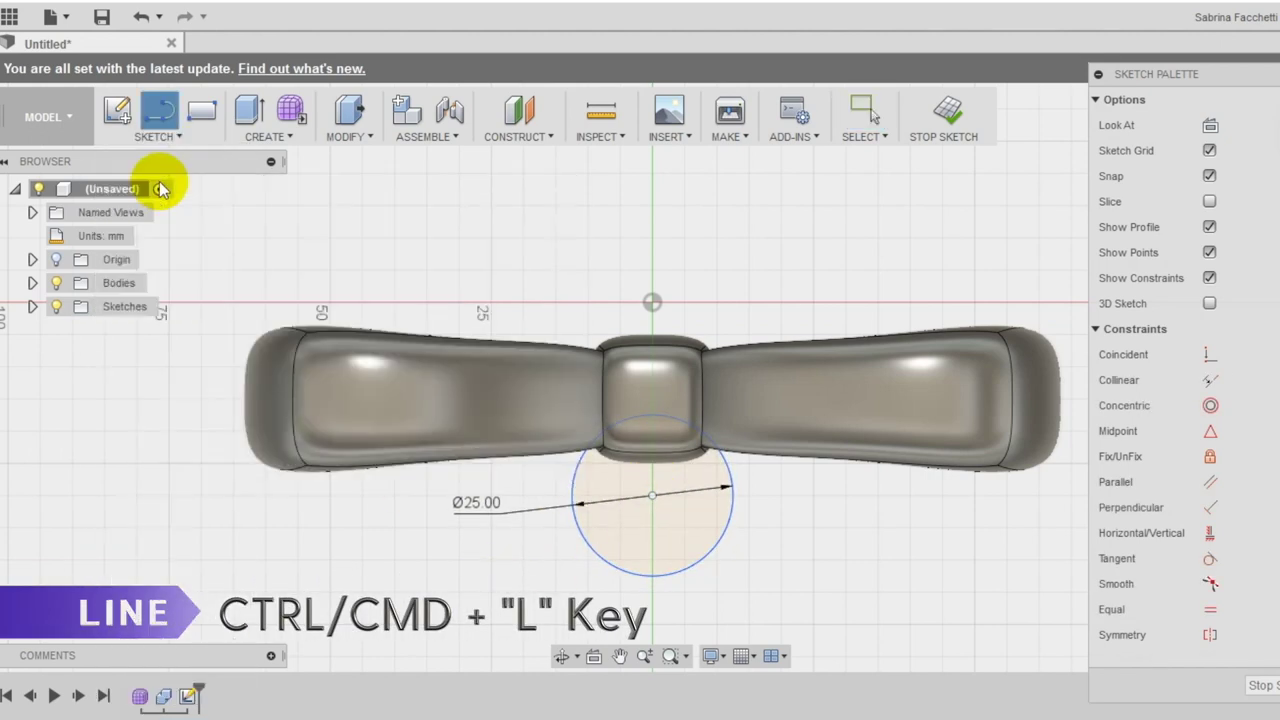
left_click(571, 497)
left_click(732, 497)
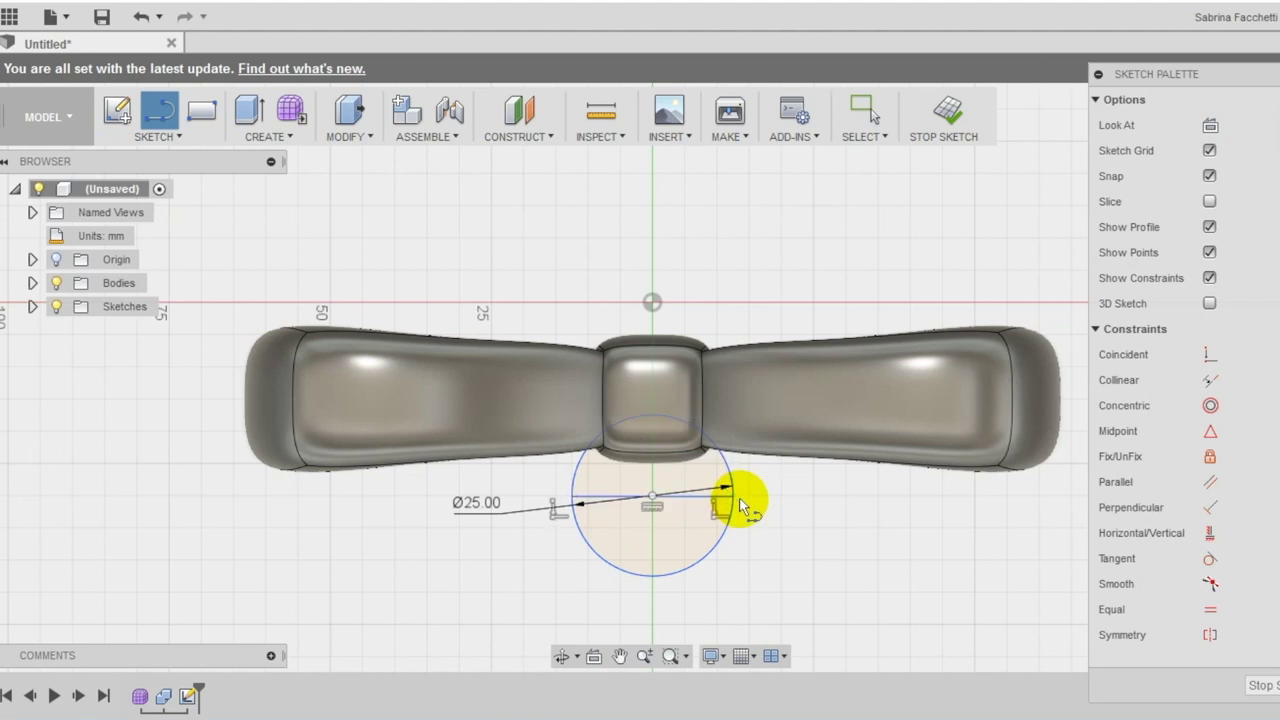
key("Escape")
- Trim away the half circle farther from the bow tie and the diameter line, leaving a semicircular arc, and finish the sketch
left_click(158, 136)
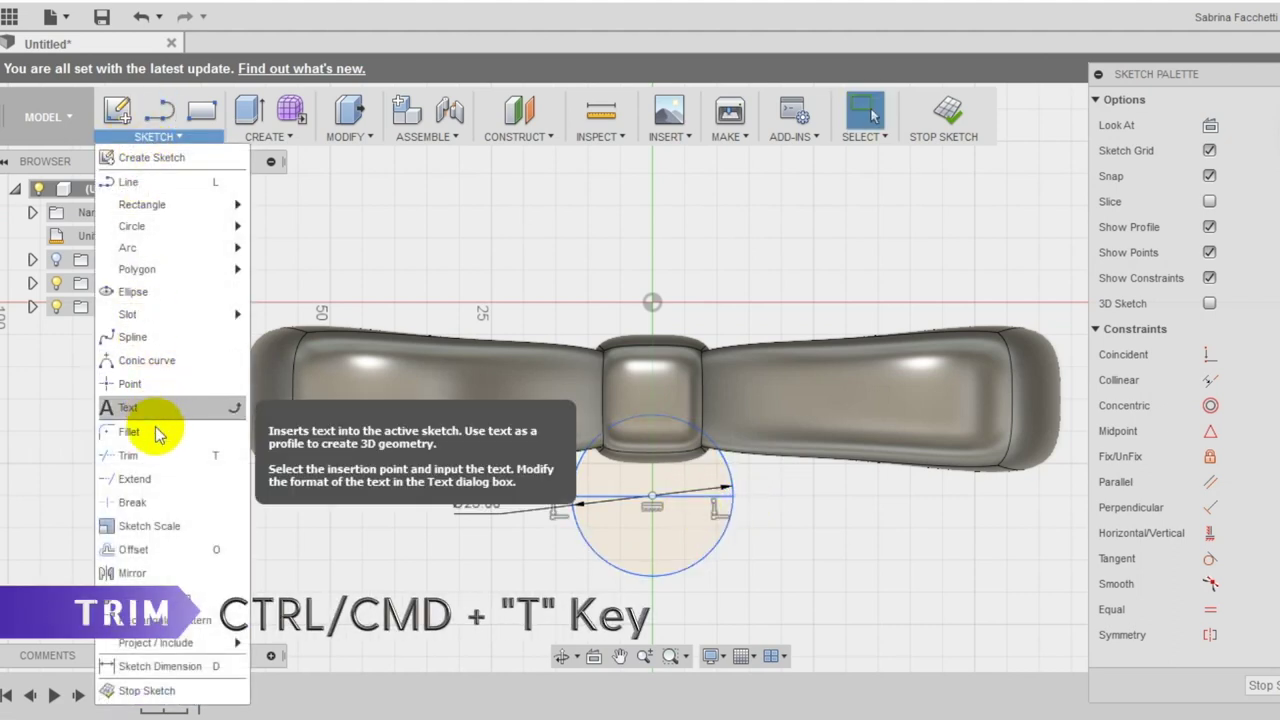
left_click(160, 457)
left_click(611, 561)
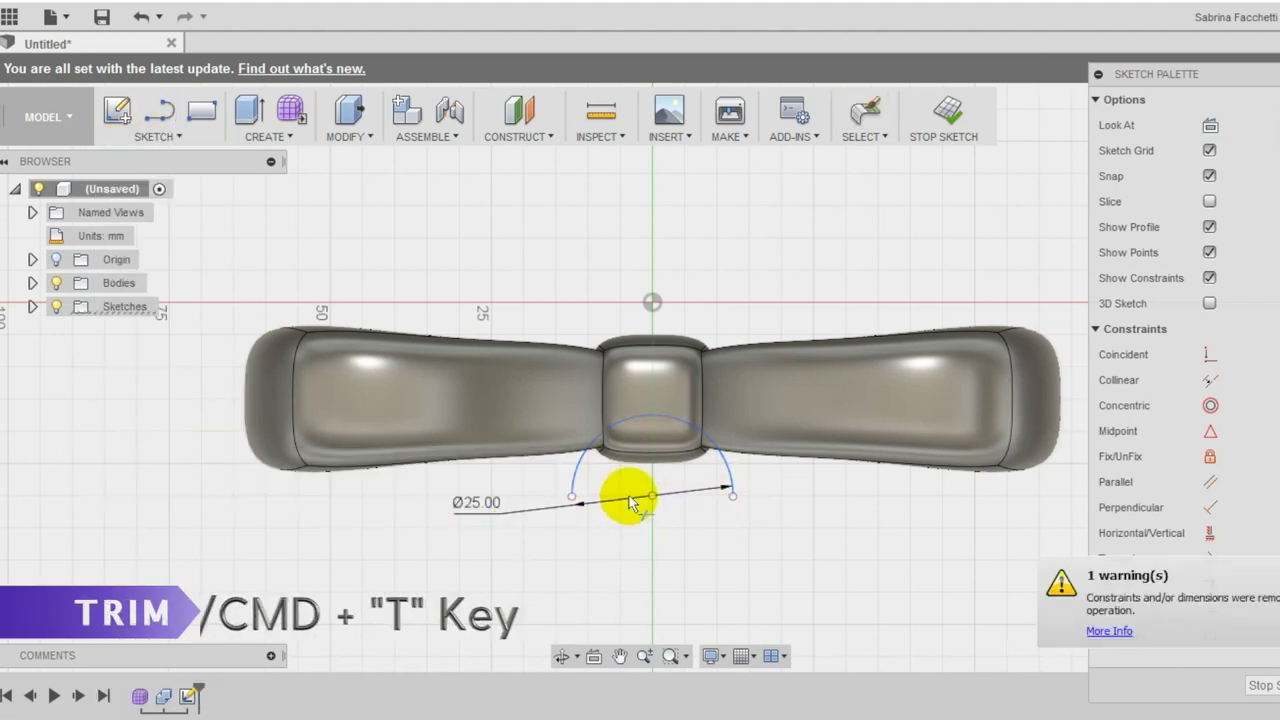
key("Escape")
mouse_move(787, 561)
middle_mouse_down("shift")
mouse_move(786, 523)
mouse_move(771, 551)
mouse_move(831, 591)
middle_mouse_up("shift")
left_click(940, 117)
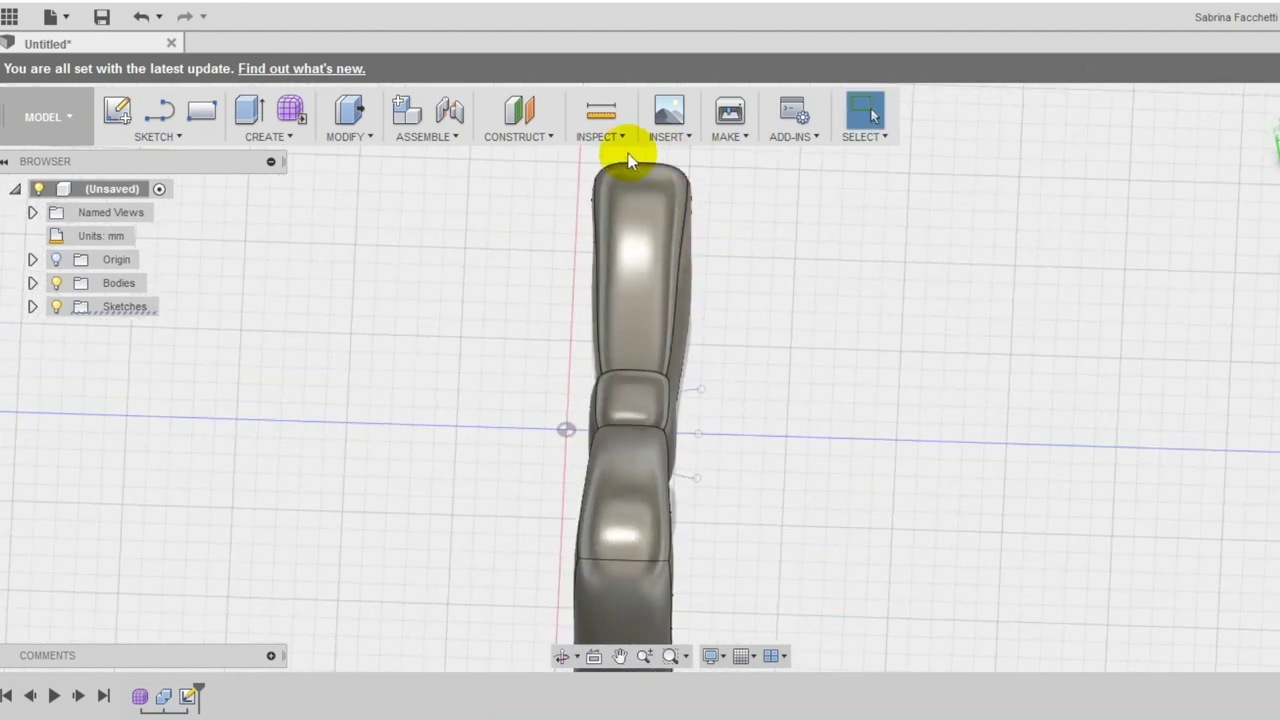
- Construct an offset plane 30 mm from the XY origin plane, on the side toward the semicircular arc's open ends
left_click(535, 142)
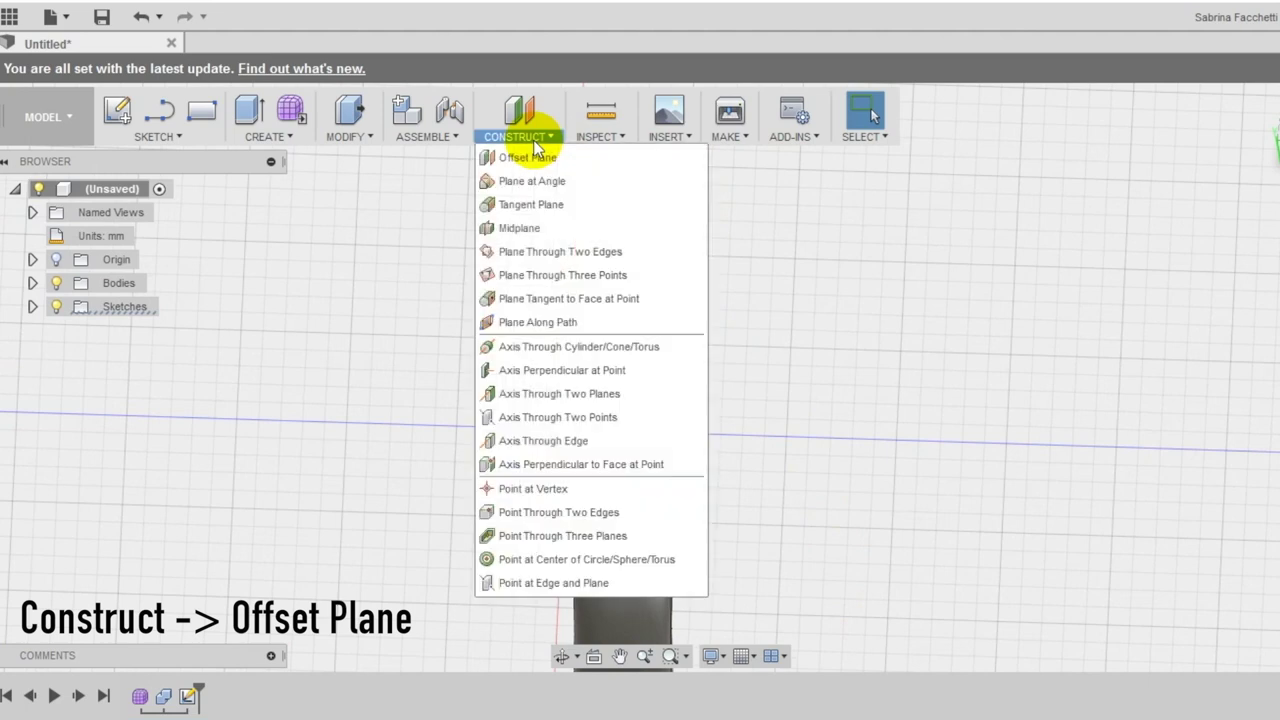
left_click(528, 158)
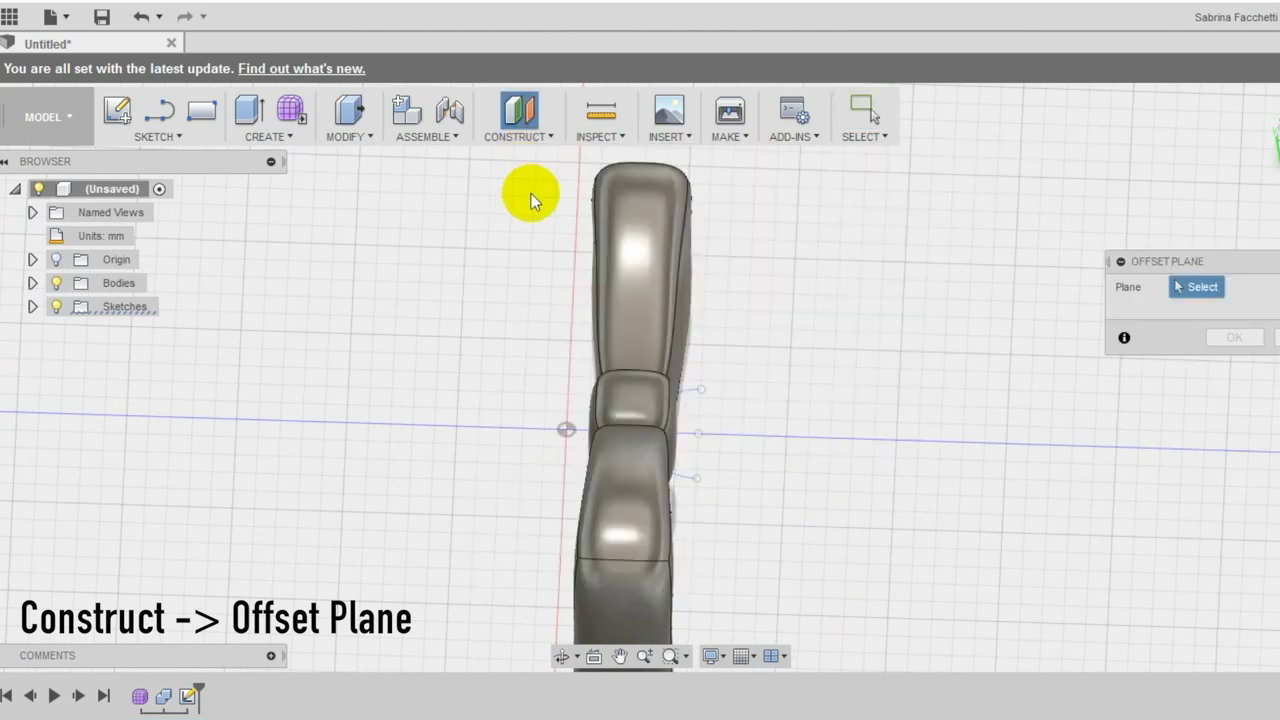
left_click(38, 258)
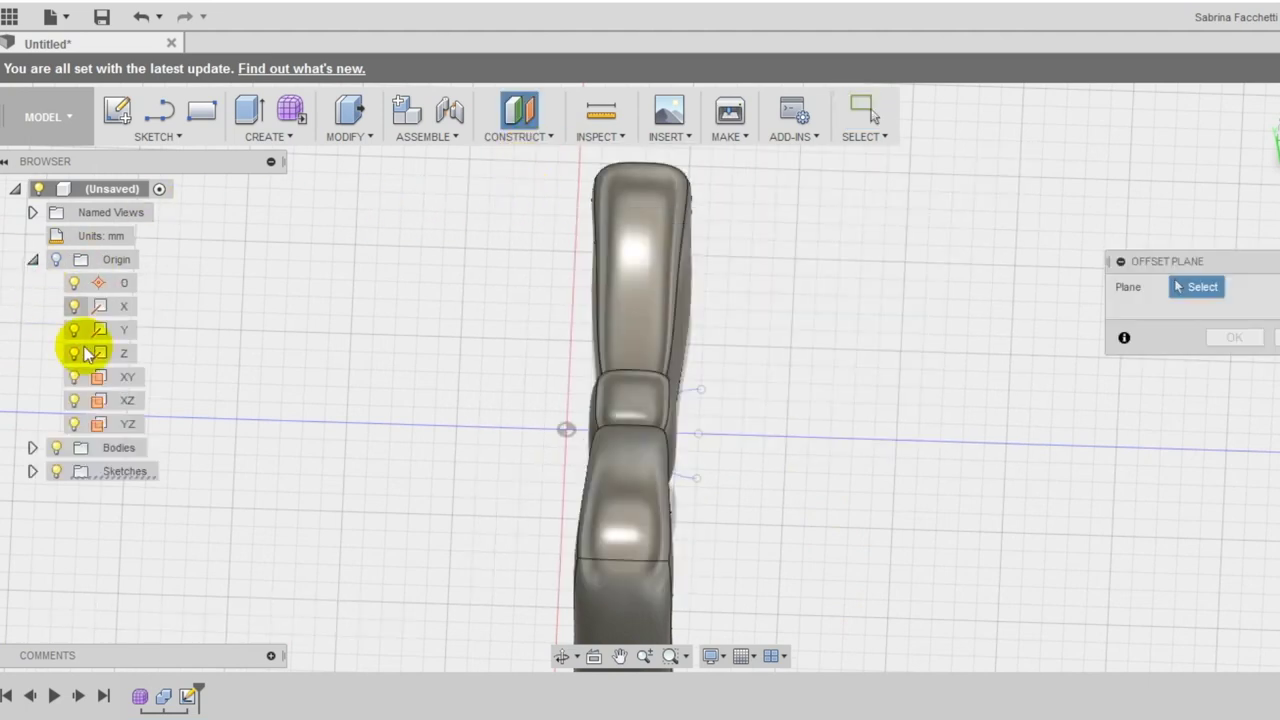
middle_click_drag(420, 420, 330, 364, "shift")
left_click(126, 378)
scroll(706, 414, "up", 2)
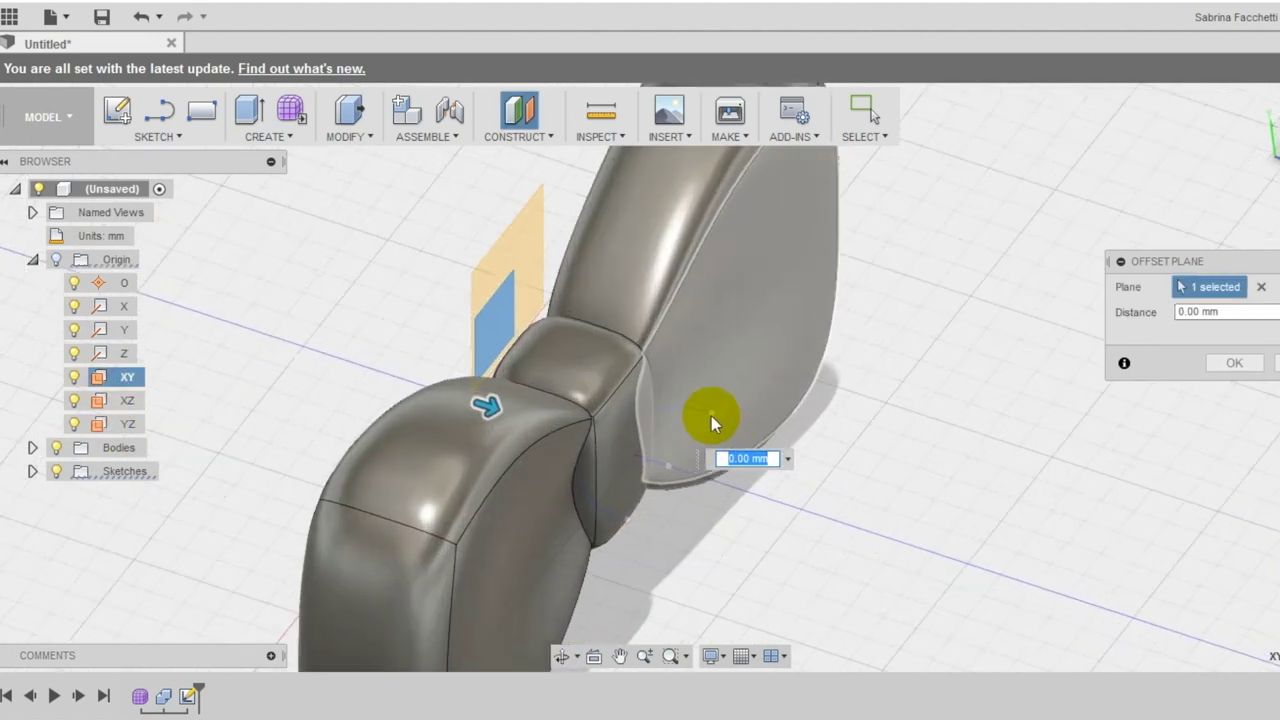
middle_click_drag(710, 416, 801, 530, "shift")
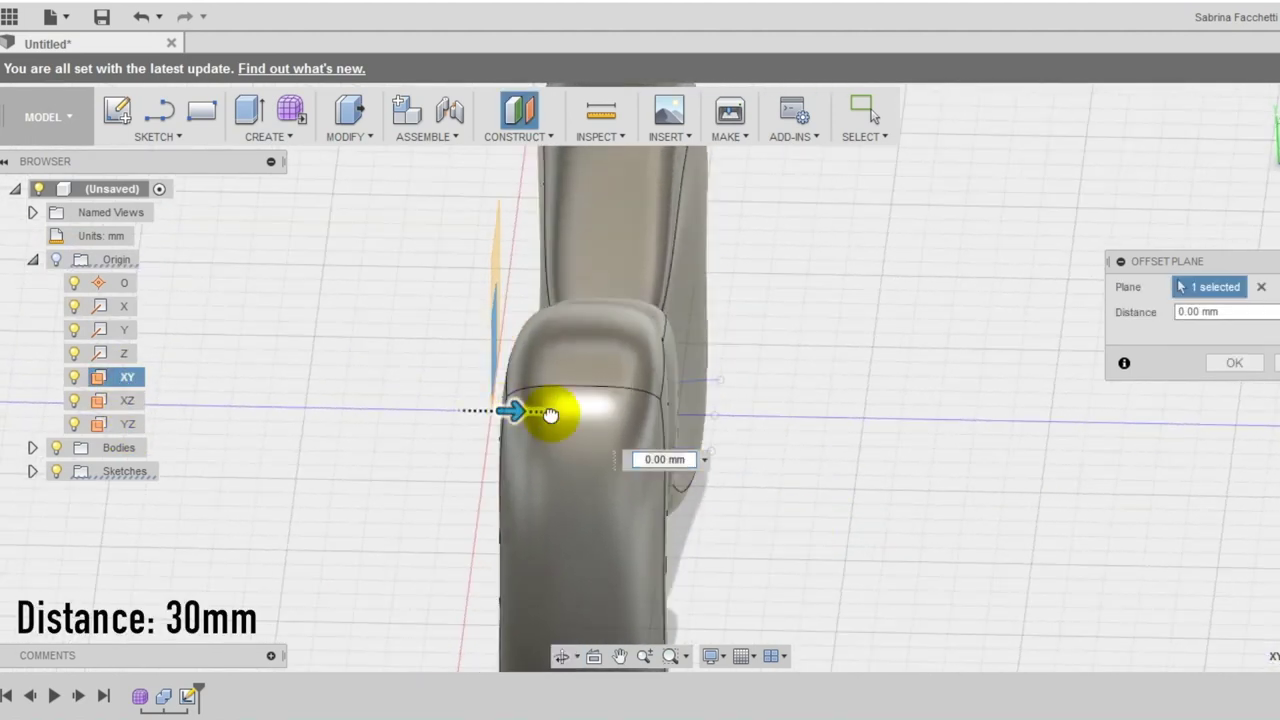
left_click_drag(540, 414, 722, 432)
middle_click_drag(780, 533, 726, 517, "shift")
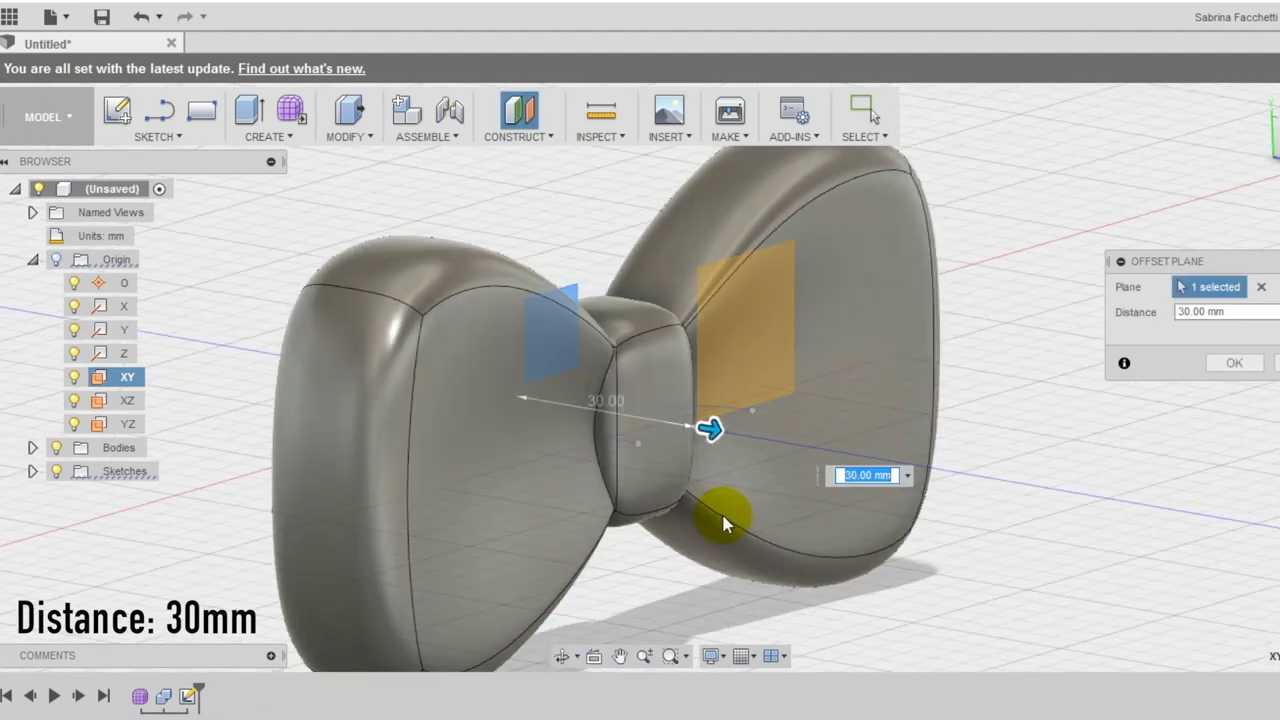
left_click(1233, 365)
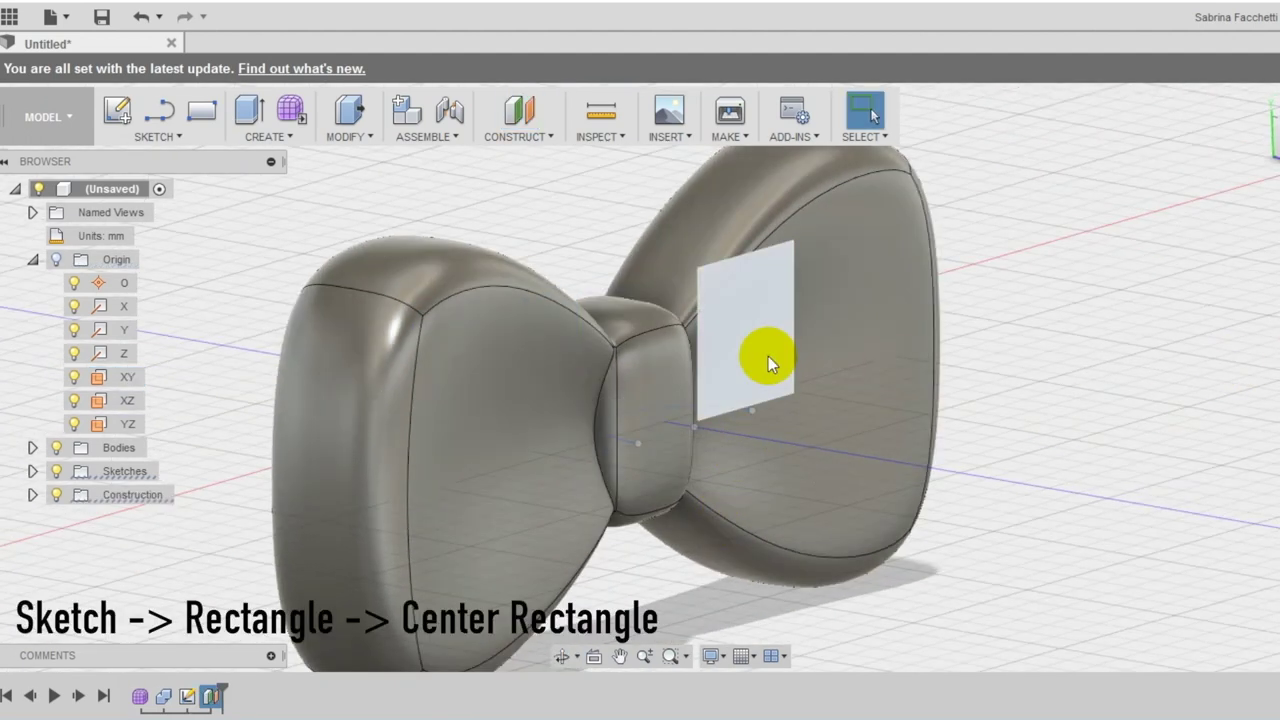
- Sketch a center rectangle 2 mm wide and 12 mm high on the offset plane, centered on the arc's endpoint beside the knot
left_click(768, 356)
left_click(157, 136)
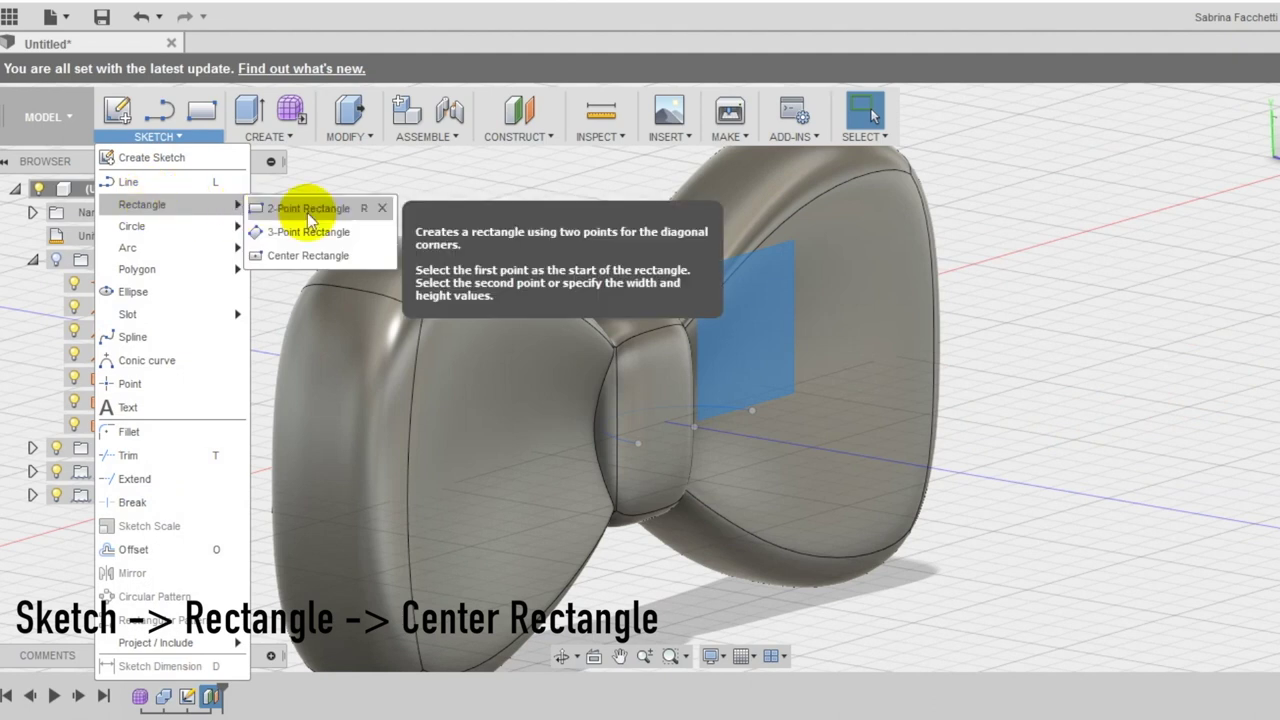
left_click(300, 250)
left_click(740, 440)
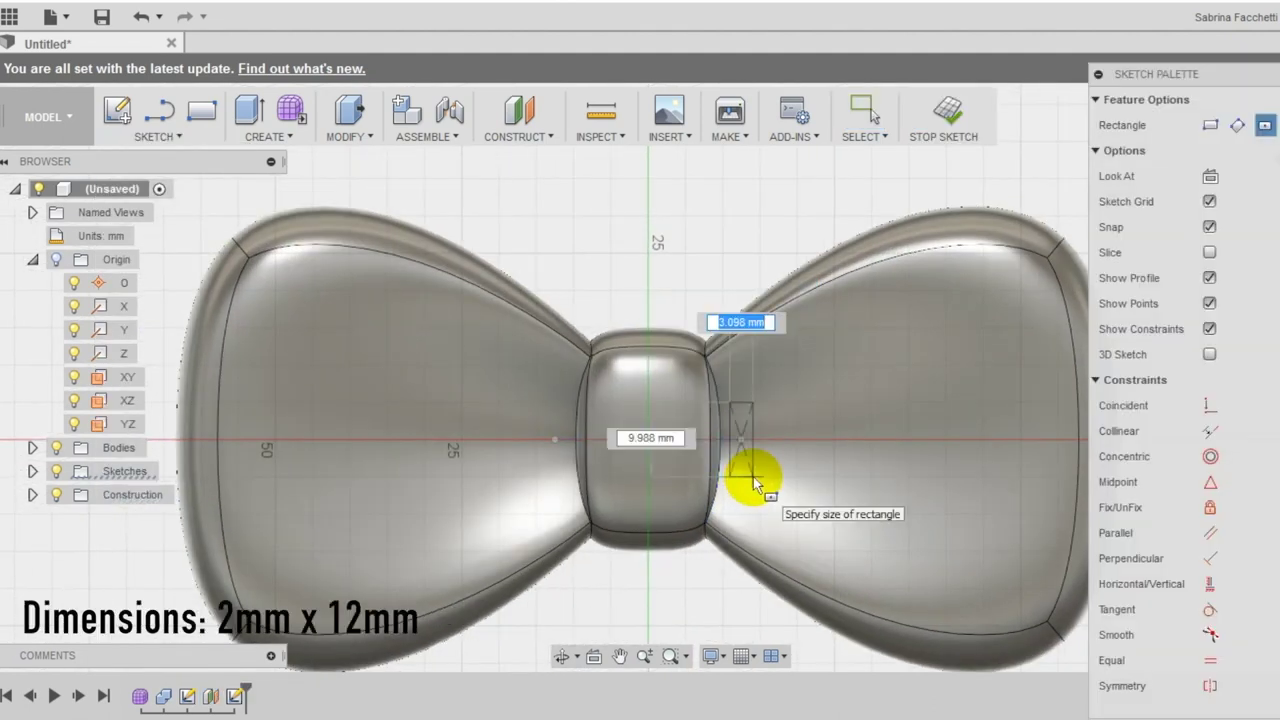
type("2")
key("Tab")
type("12")
key("Return")
- Dimension the rectangle's long vertical side and set it to 12 mm
scroll(755, 485, "up", 3)
left_click(157, 136)
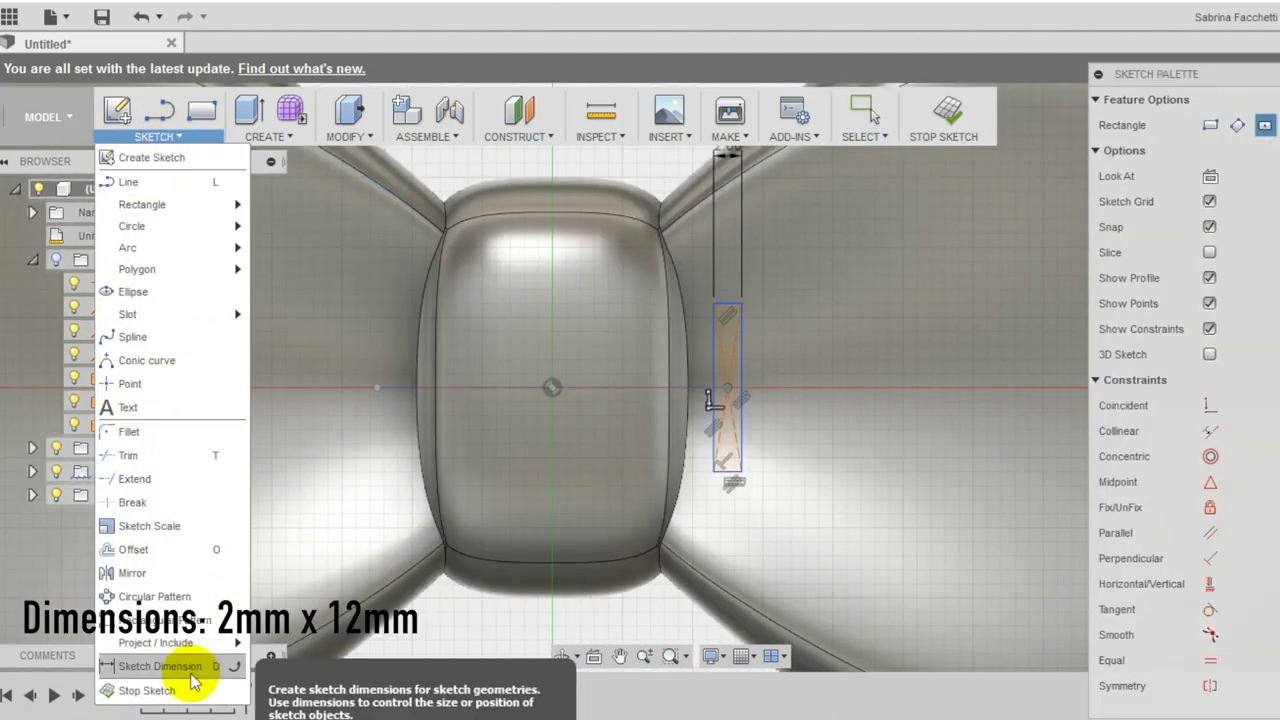
left_click(170, 660)
left_click(818, 420)
type("12")
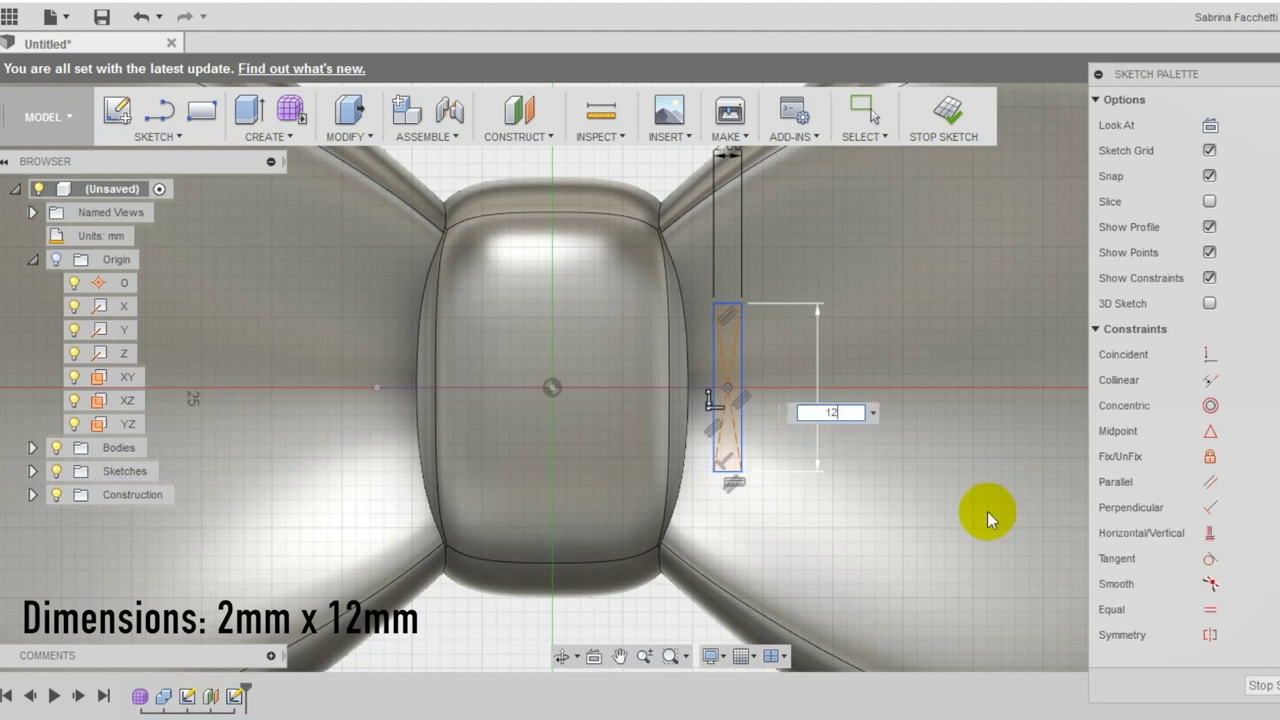
key("Return")
- Sweep the rectangle profile along the semicircular arc as a single-path cut through the back of the bow tie
scroll(740, 410, "down", 3)
middle_click_drag(762, 446, 844, 571, "shift")
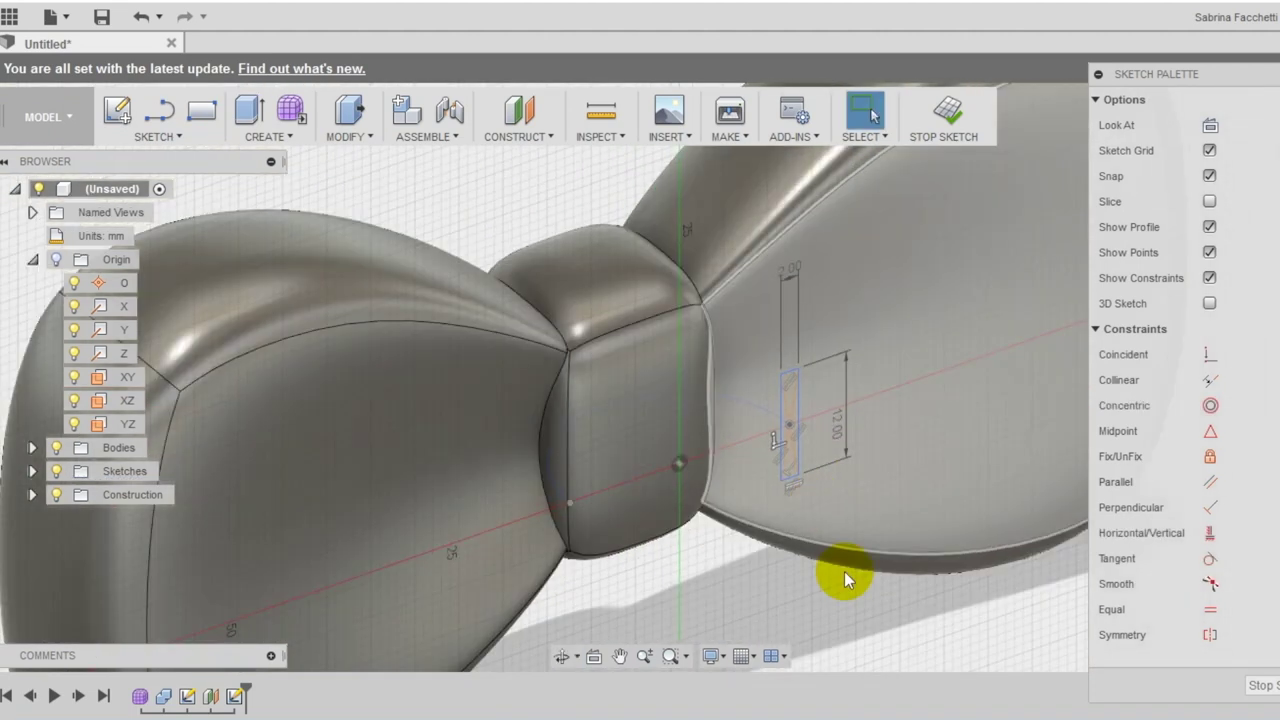
left_click(282, 135)
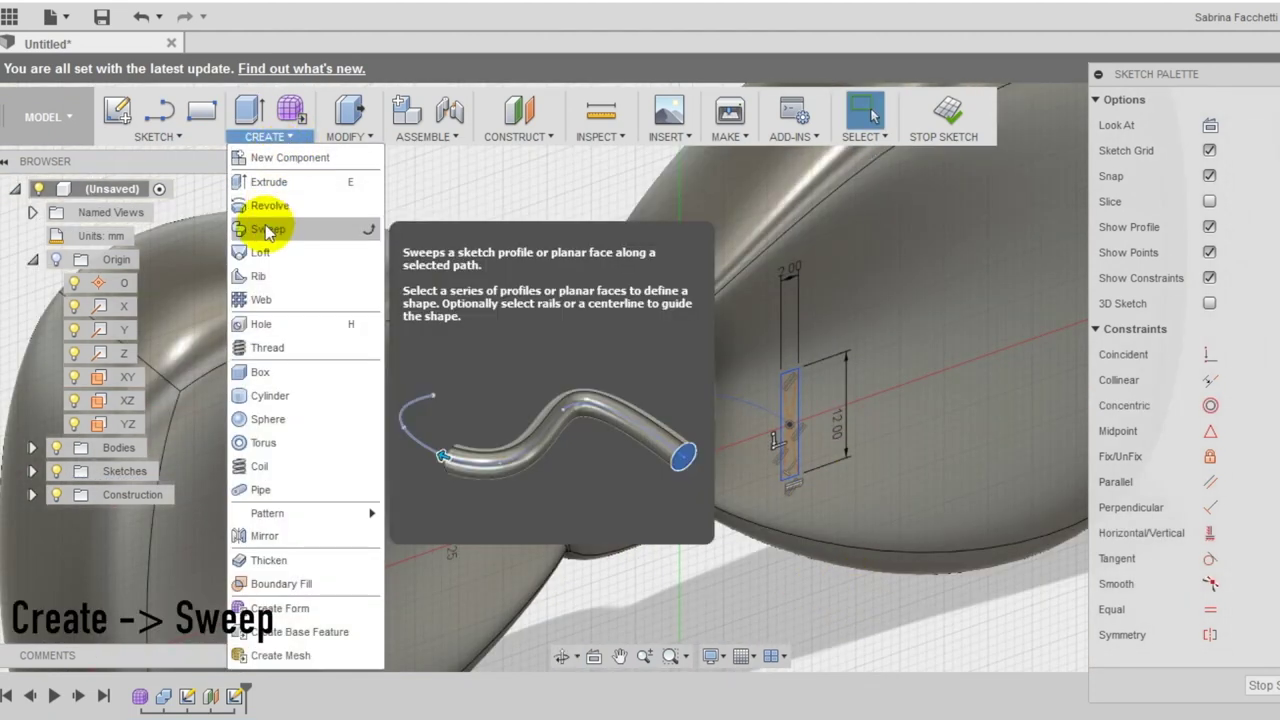
left_click(267, 230)
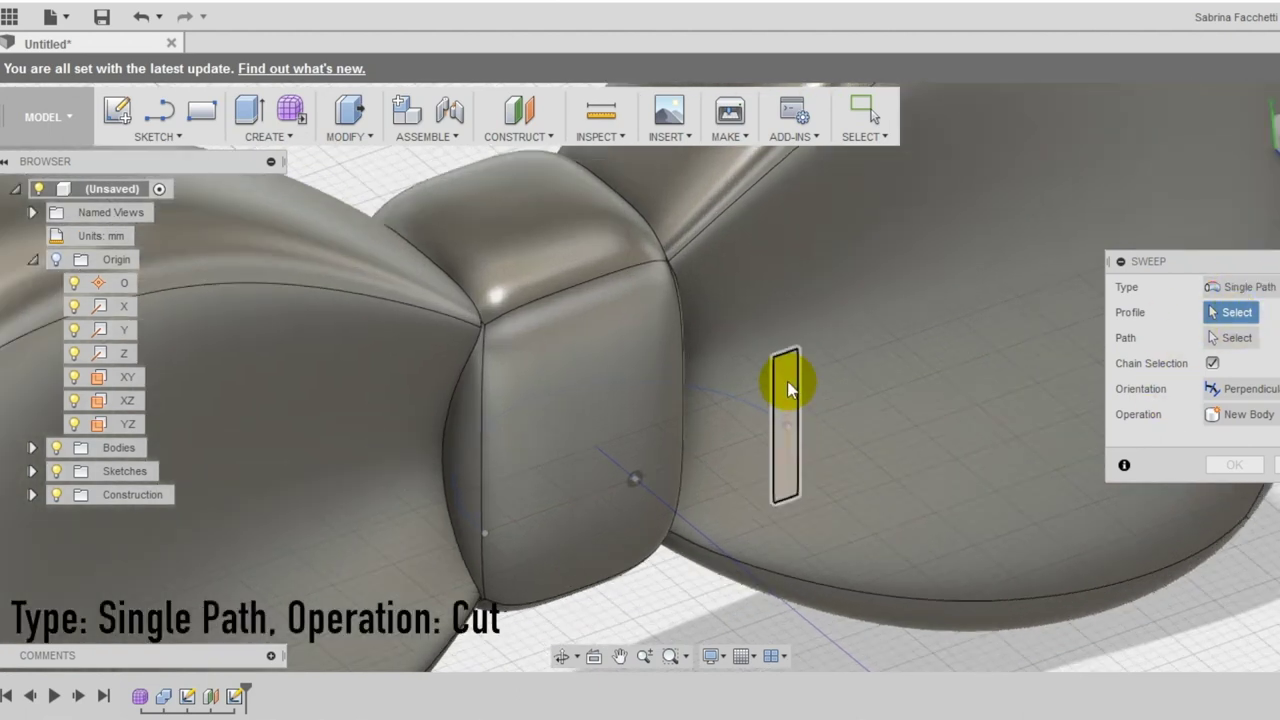
left_click(787, 383)
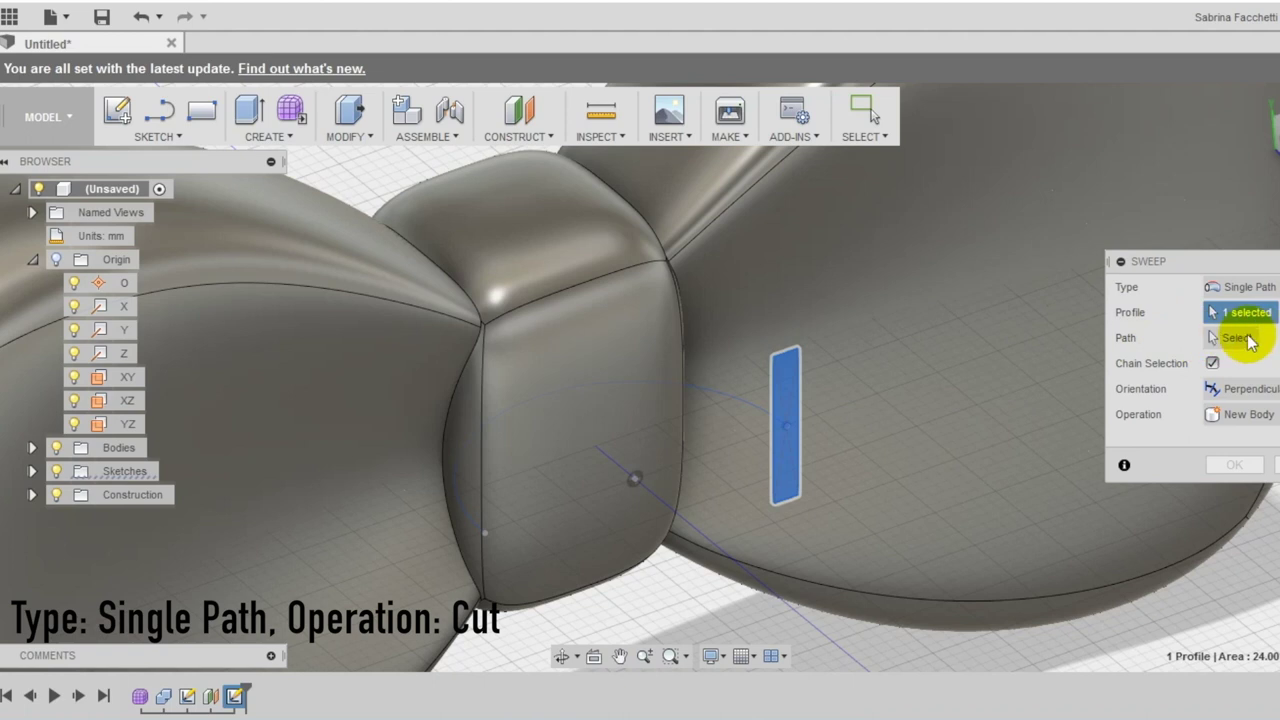
left_click(735, 403)
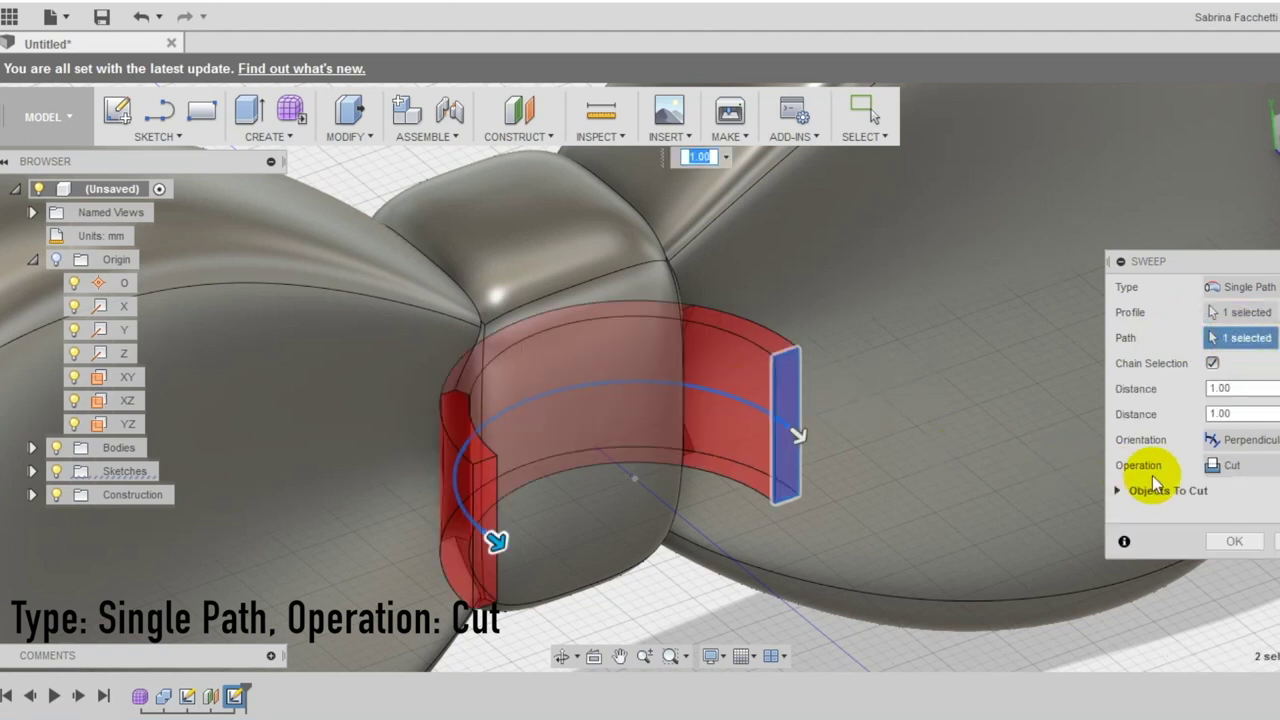
left_click(1246, 543)
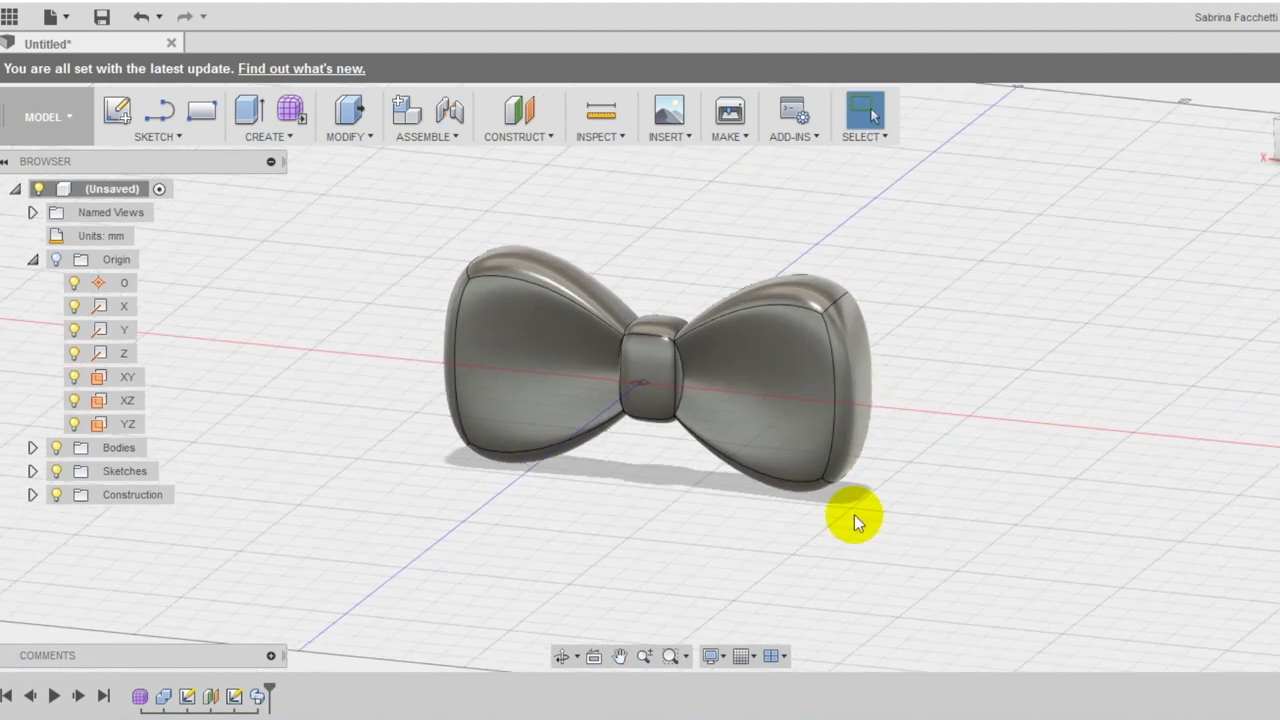
- Save the design as Bow Tie and export it to the desktop as a binary STL with High refinement
left_click(101, 18)
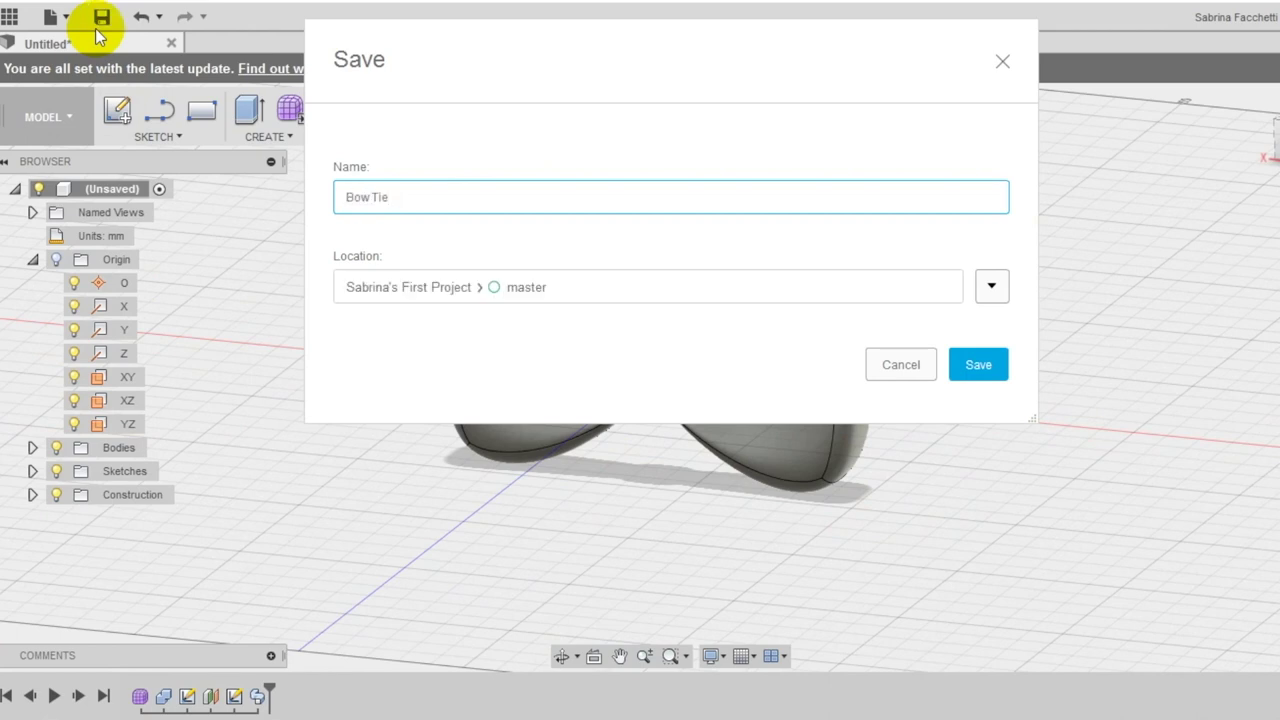
left_click(984, 366)
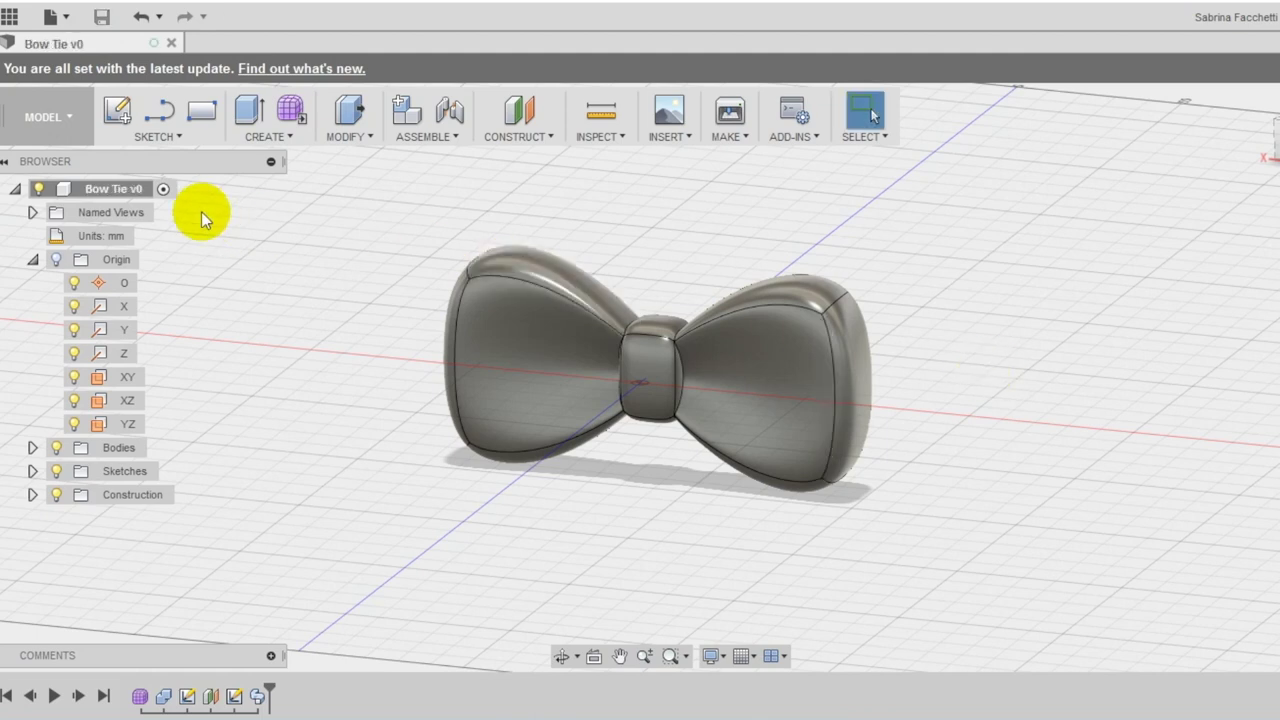
right_click(113, 190)
left_click(147, 381)
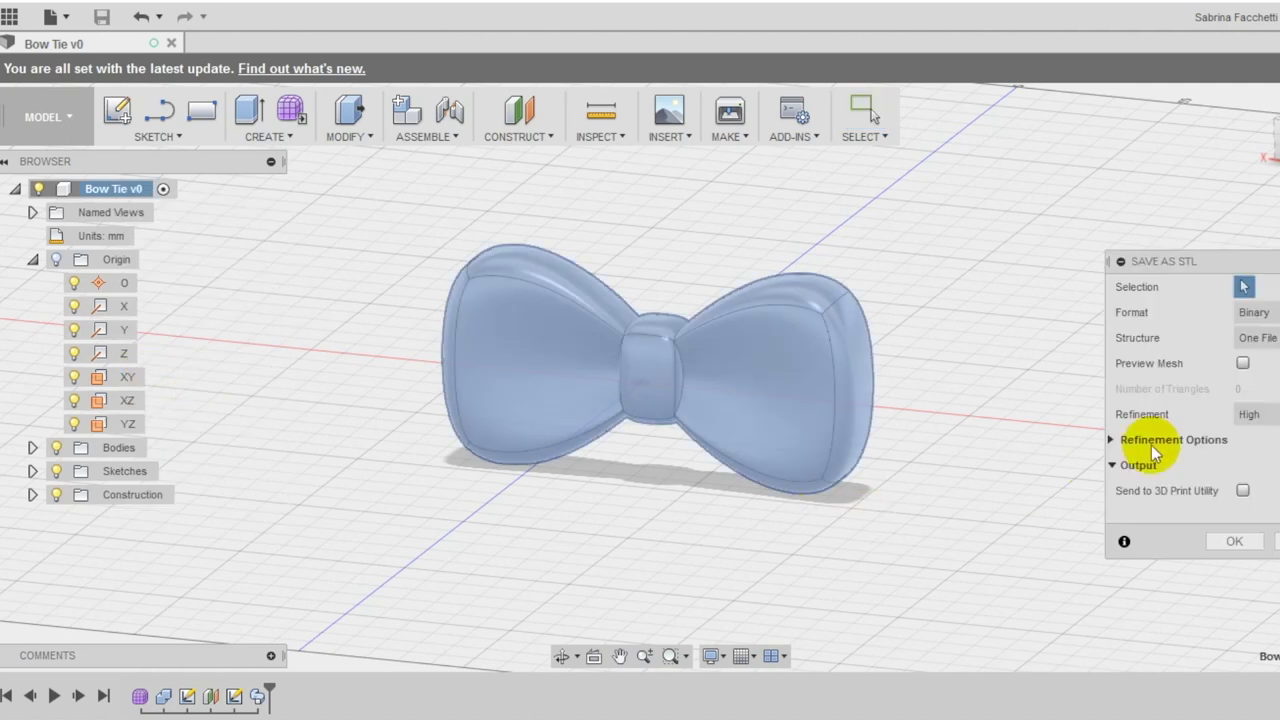
left_click(1232, 541)
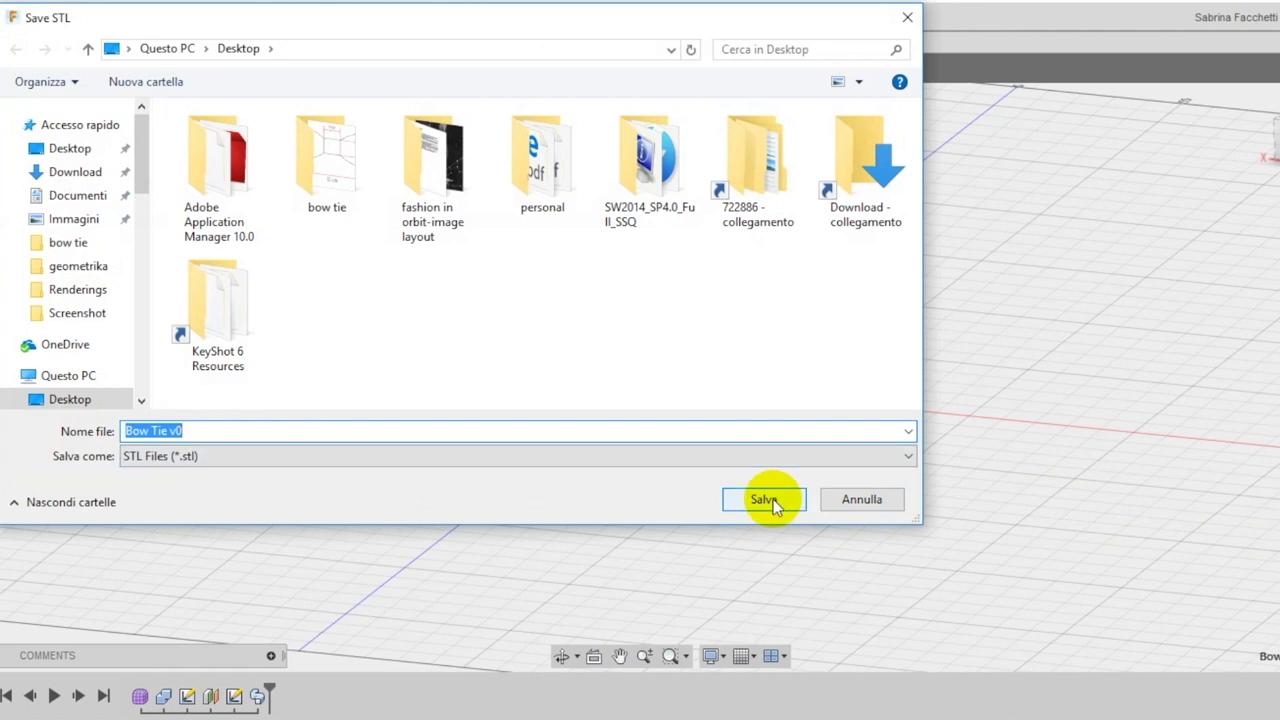
left_click(773, 500)
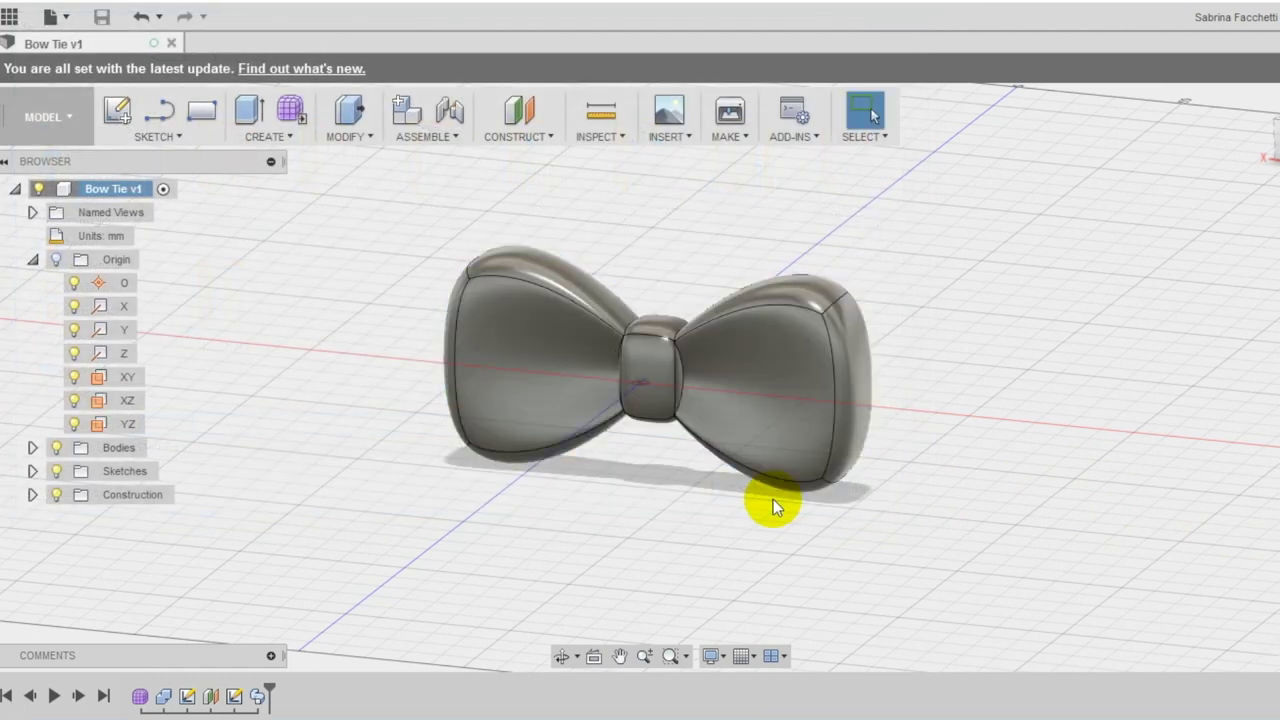